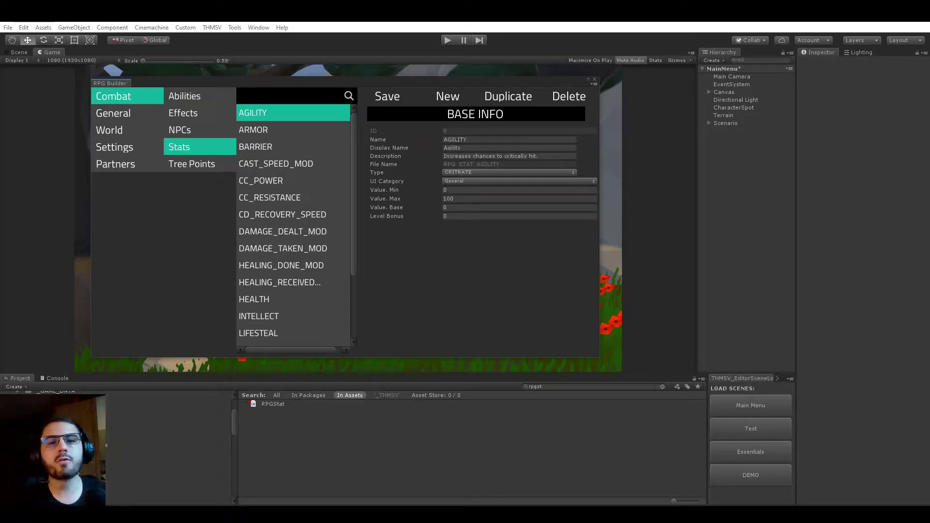
Scroll through the existing combat stats, such as HEALING_DONE_MOD and AGILITY
left_click_drag(358, 221, 356, 246)
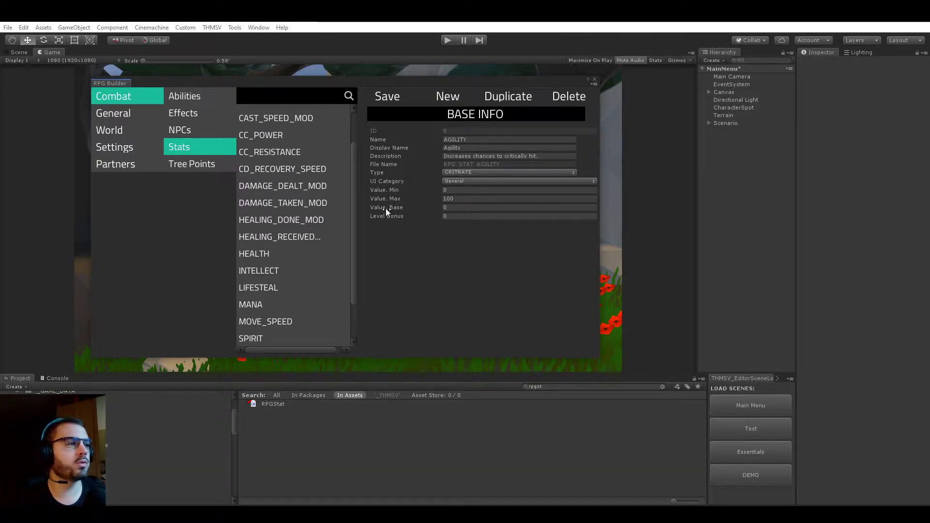
left_click(307, 224)
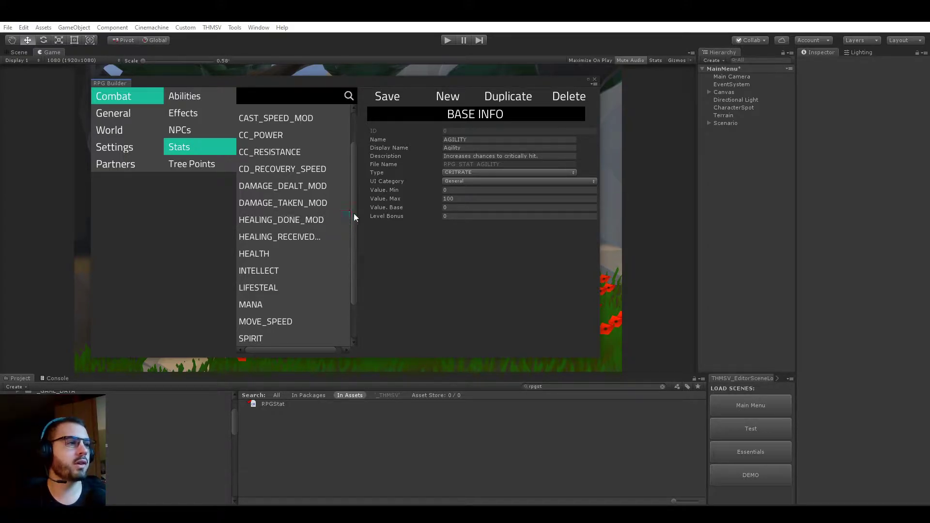
scroll(353, 179, "up", 3)
scroll(356, 190, "down", 1)
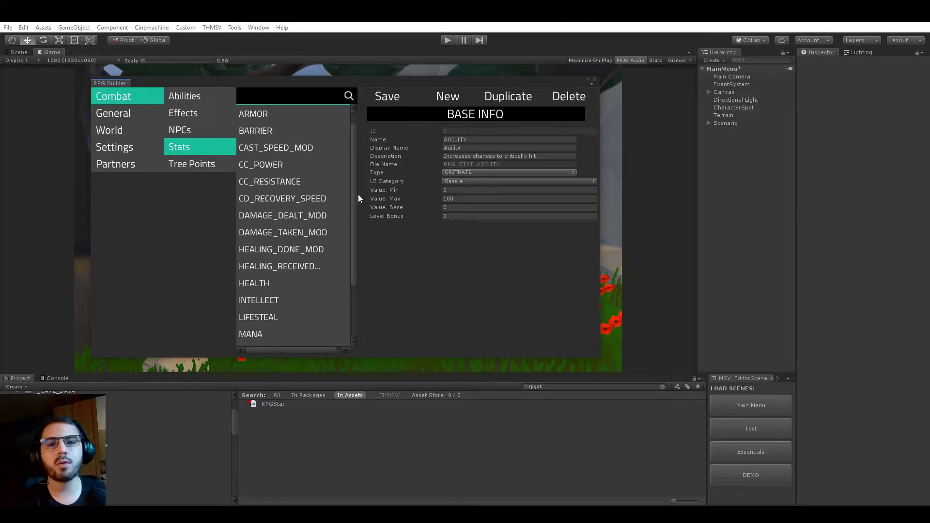
scroll(359, 180, "up", 1)
scroll(360, 194, "down", 3)
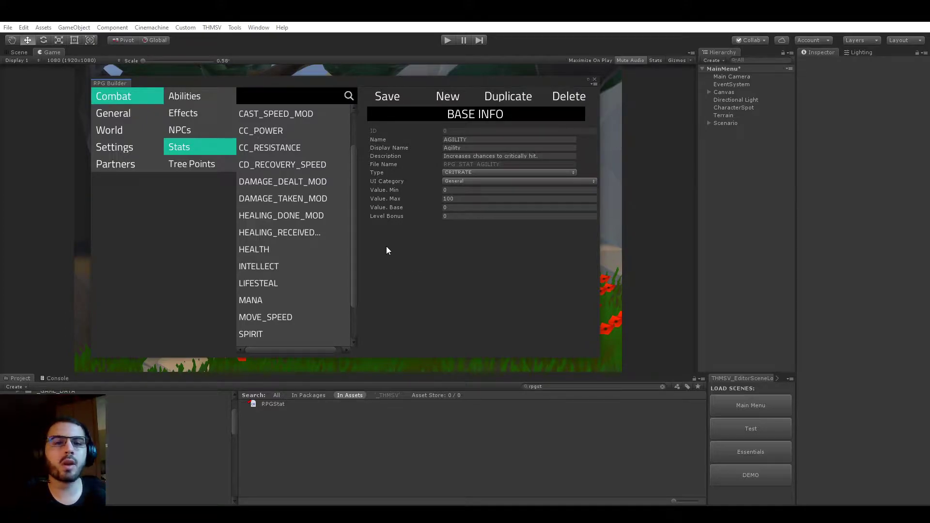
In combat settings, raise the stat functions count to 6 and name the sixth FIRE_DAMAGE
left_click(117, 148)
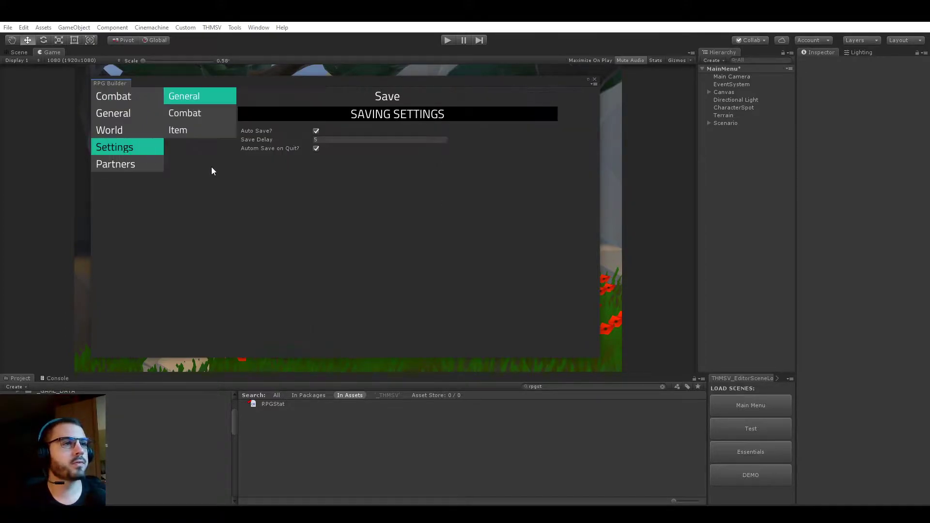
left_click(194, 117)
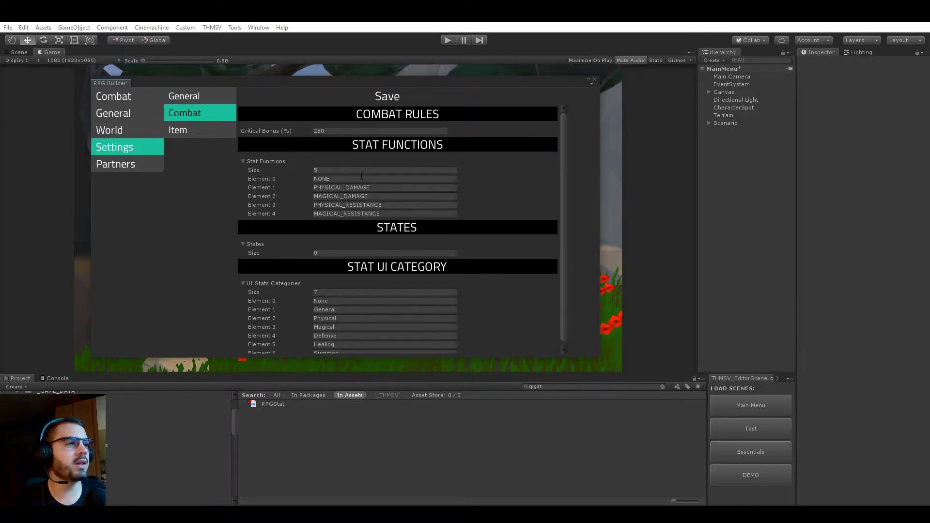
left_click(362, 170)
type("6")
key("Return")
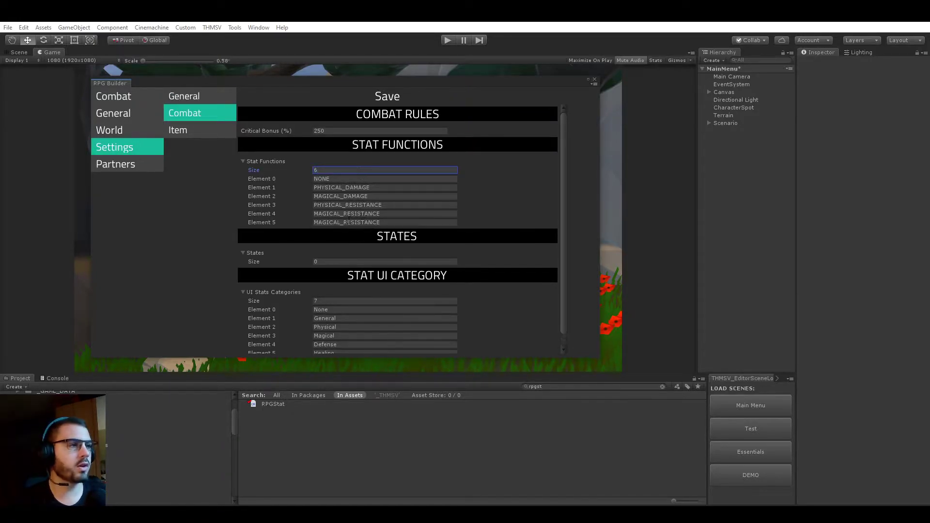
left_click(359, 222)
type("FIRE_")
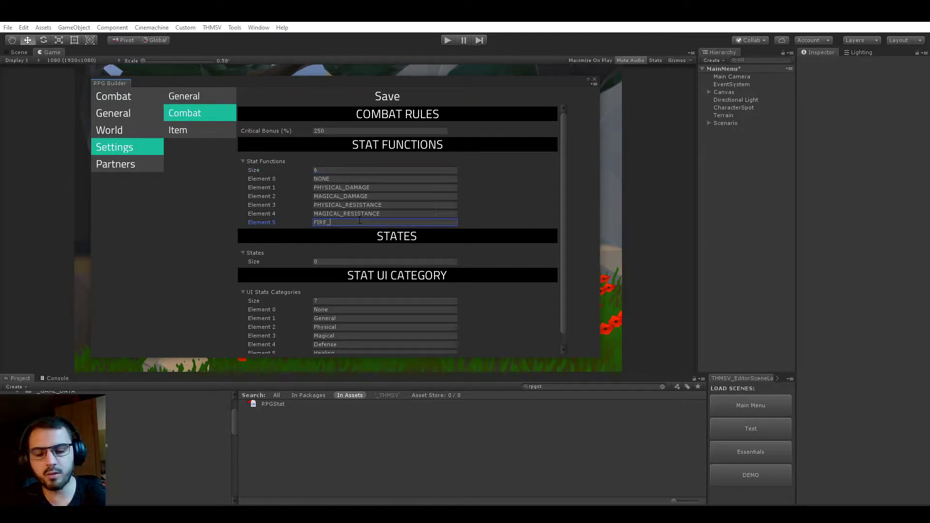
type("DAMAGE")
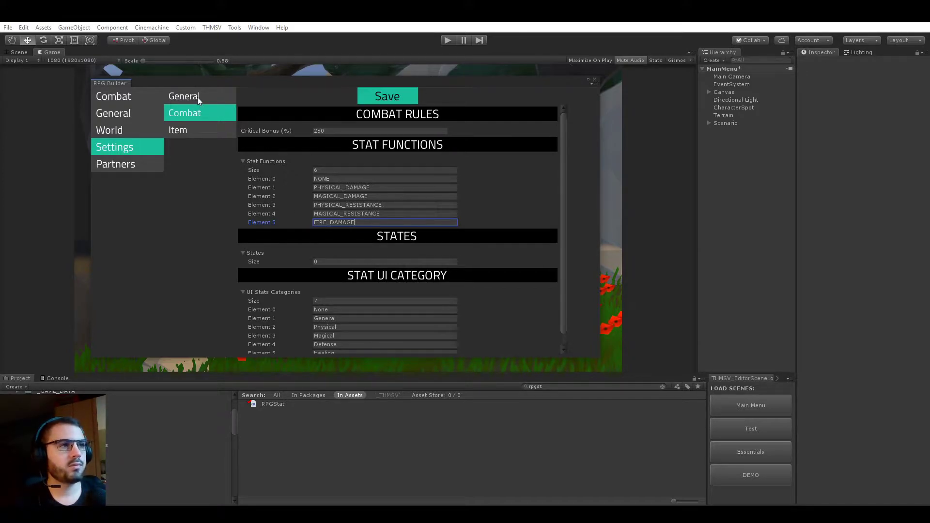
Create a new combat stat named FIRE_DAMAGE with display name 'Fire Damage'
left_click(118, 99)
left_click(218, 145)
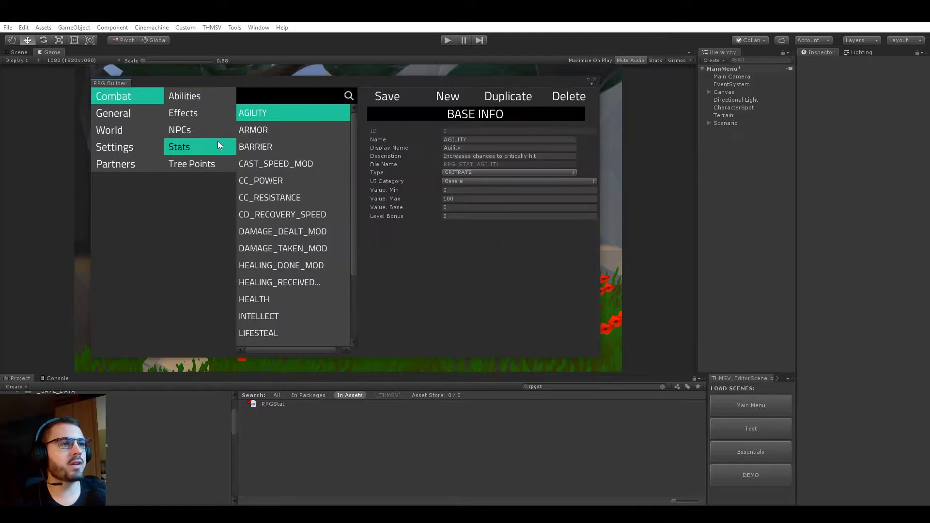
left_click(447, 97)
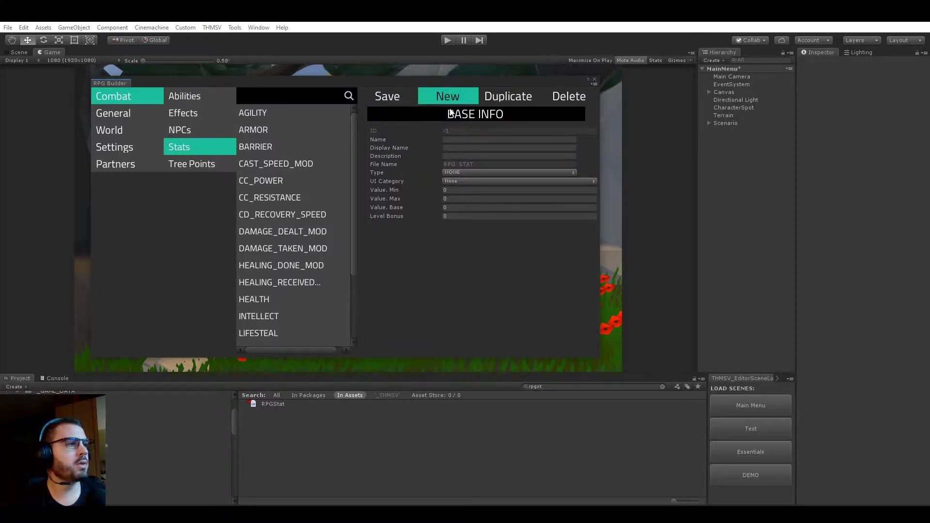
left_click(459, 140)
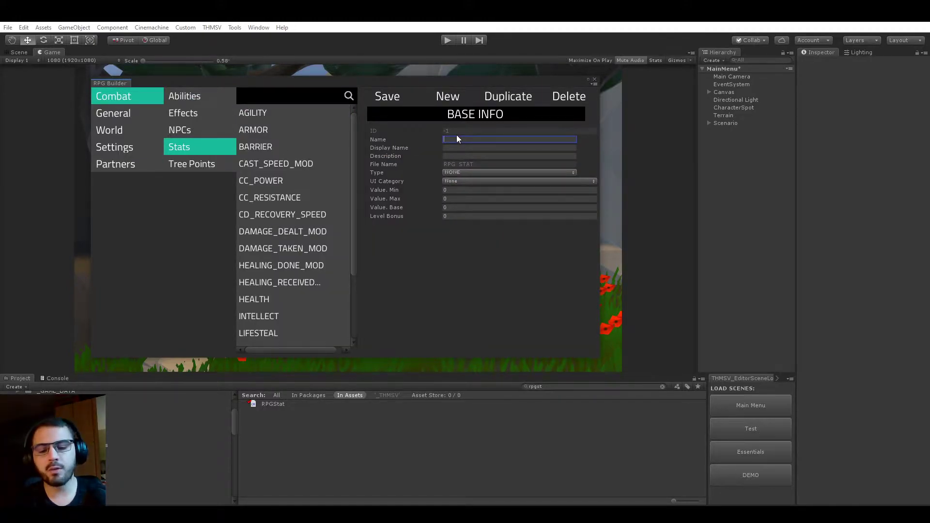
type("FIRE")
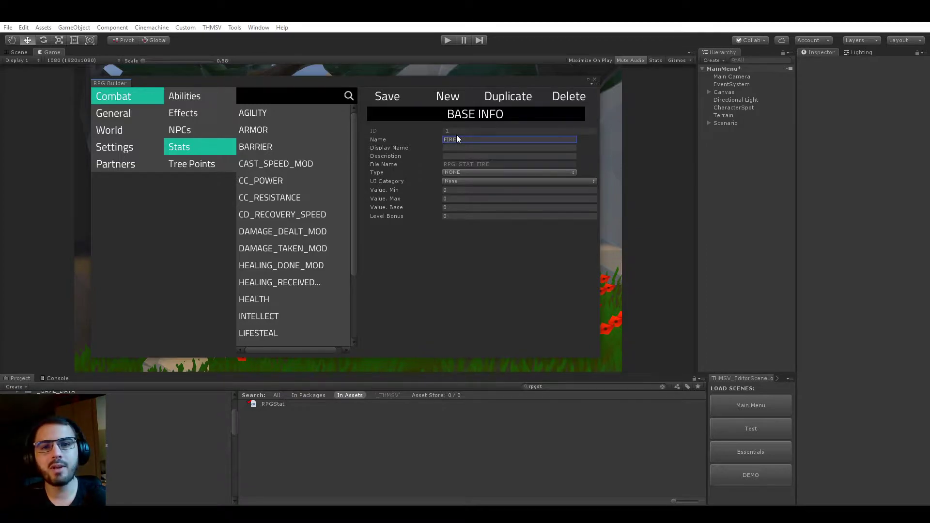
type(" DAMAGE")
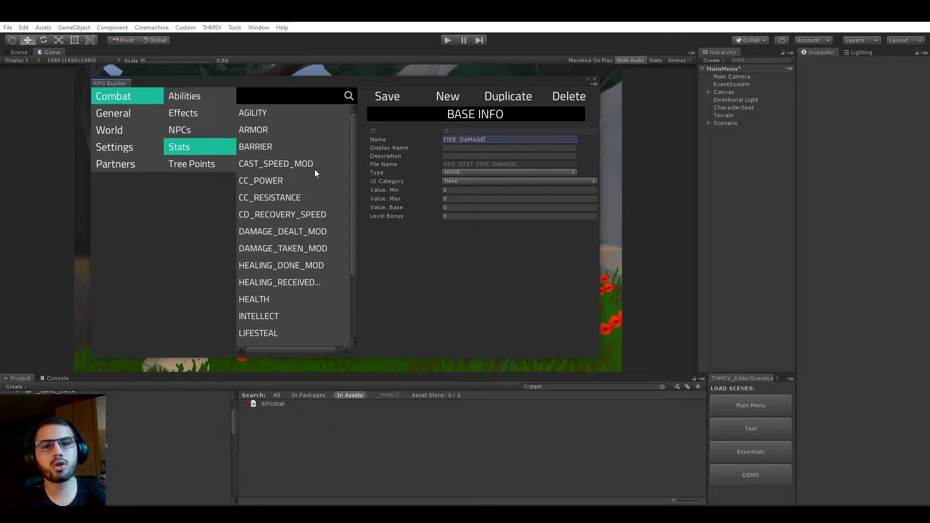
left_click(473, 149)
type("Fire D")
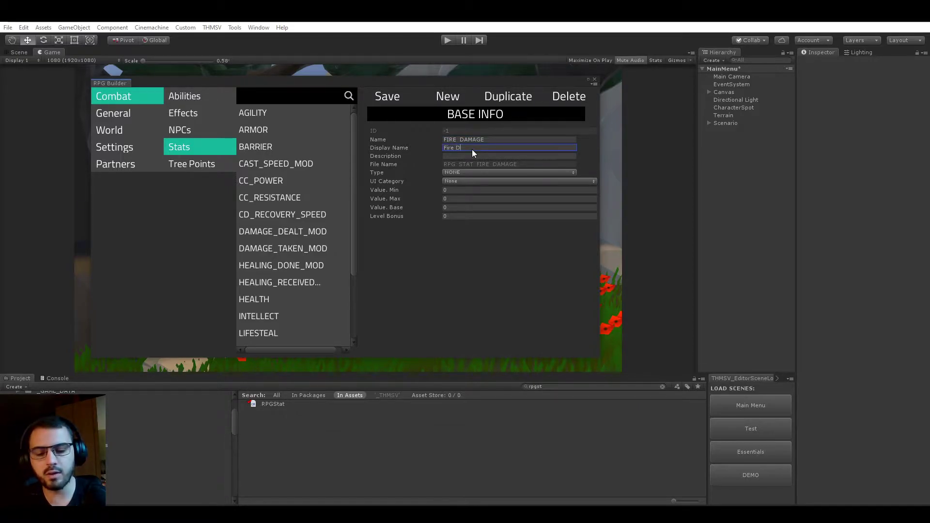
type("amage")
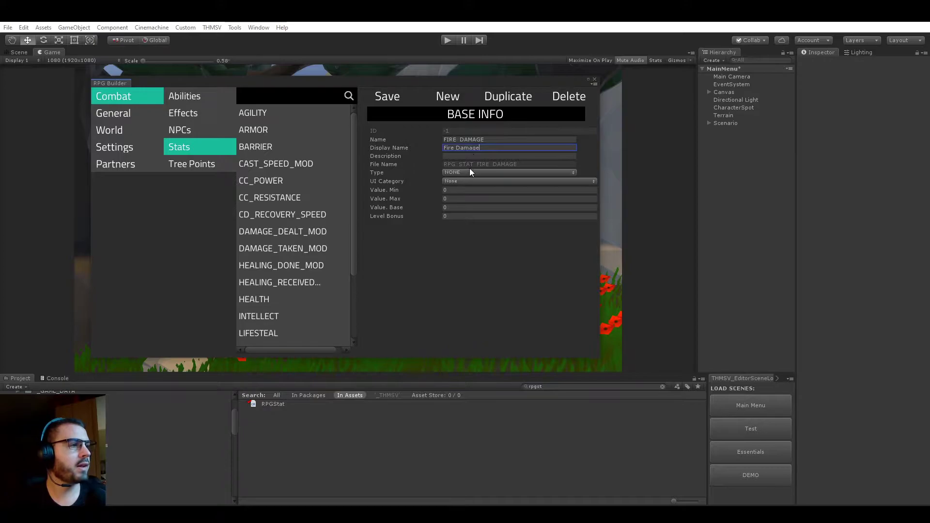
Set the stat's type to DAMAGE and function to FIRE_DAMAGE, then save it
left_click(469, 172)
left_click(481, 193)
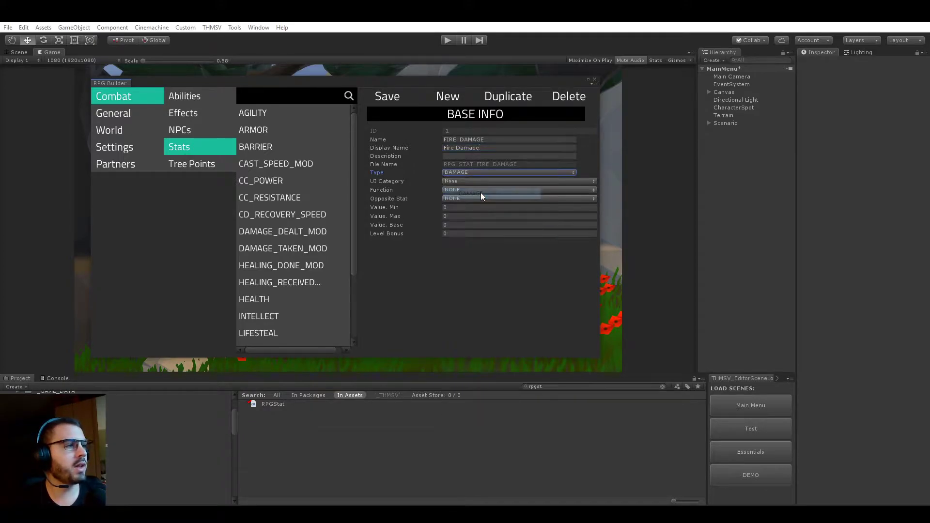
left_click(467, 190)
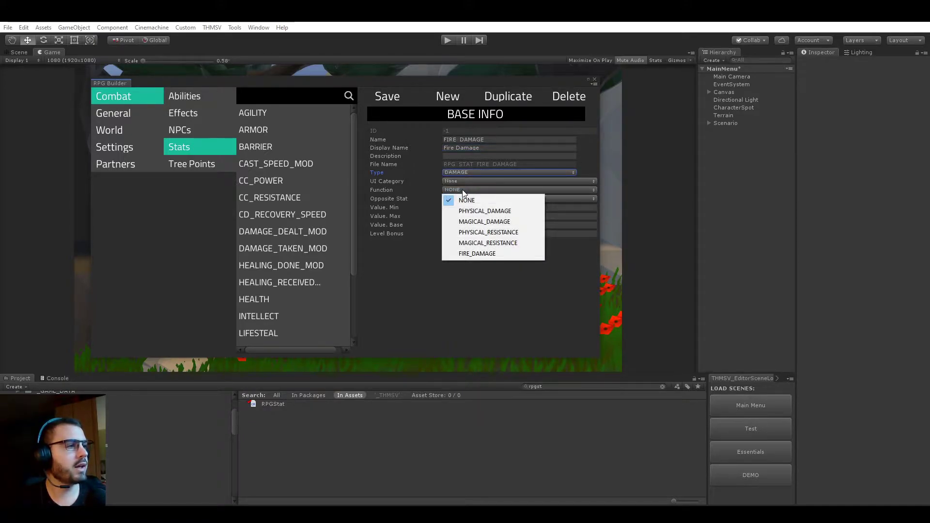
left_click(480, 254)
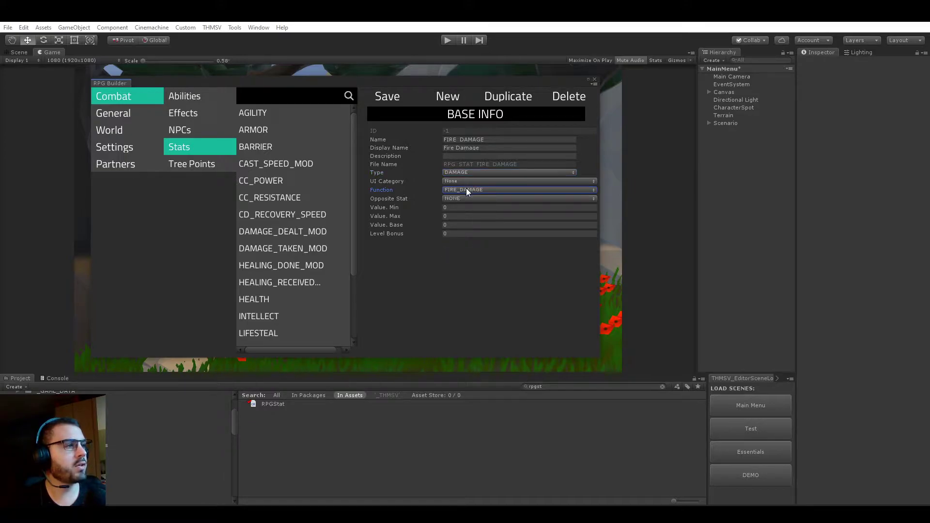
left_click(466, 189)
left_click(495, 139)
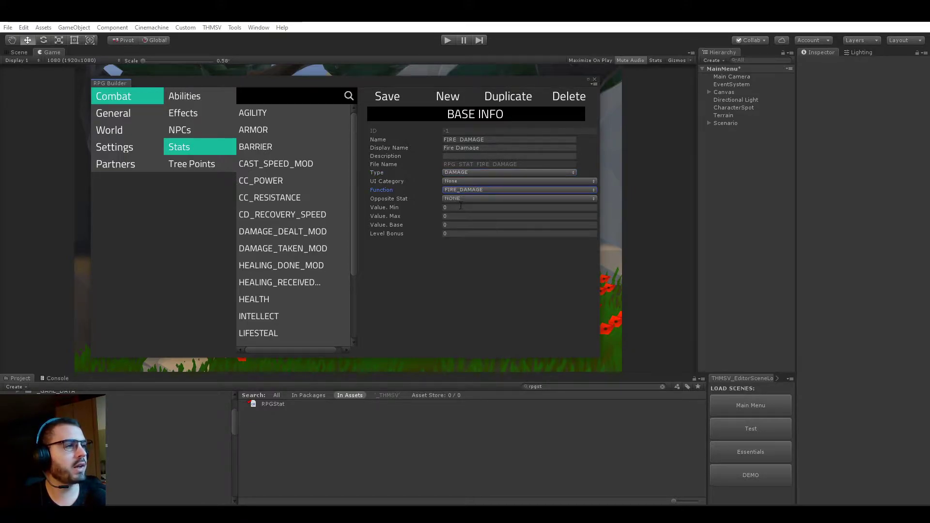
left_click(390, 101)
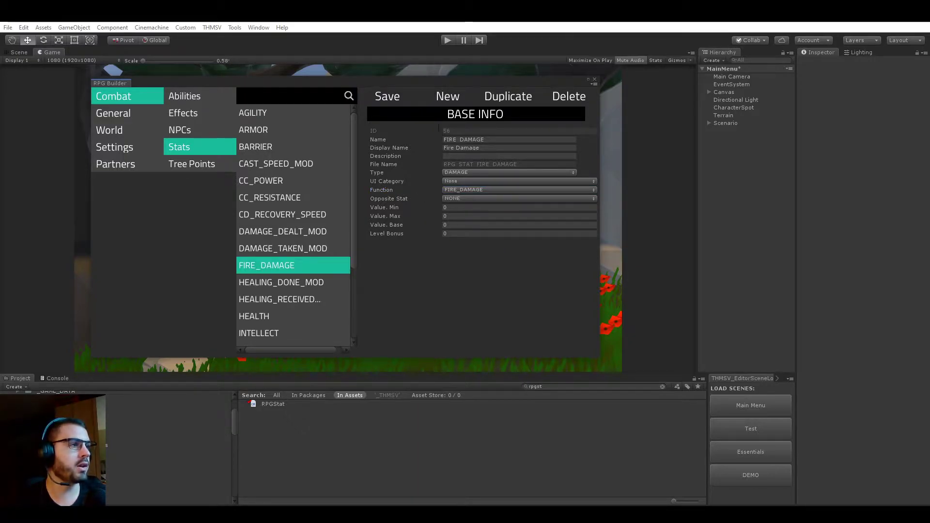
Filter stats by 'fire' and save a new FIRE_RESISTANCE stat displayed as 'Fire Resistance'
left_click(283, 92)
type("fir")
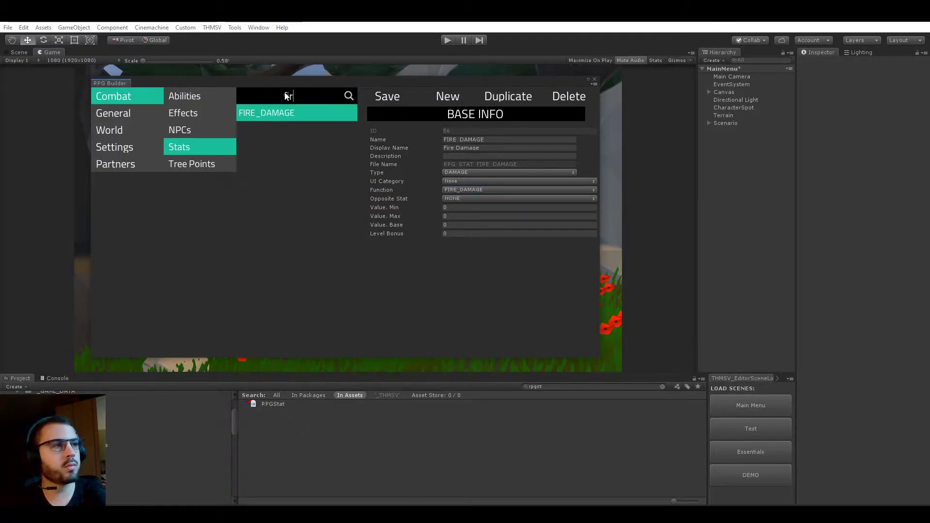
type("e")
left_click(447, 97)
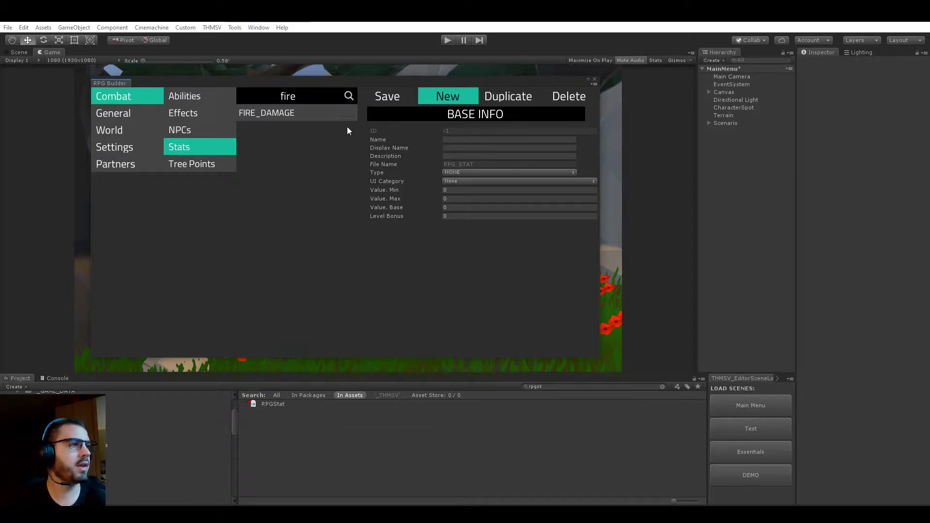
left_click(462, 140)
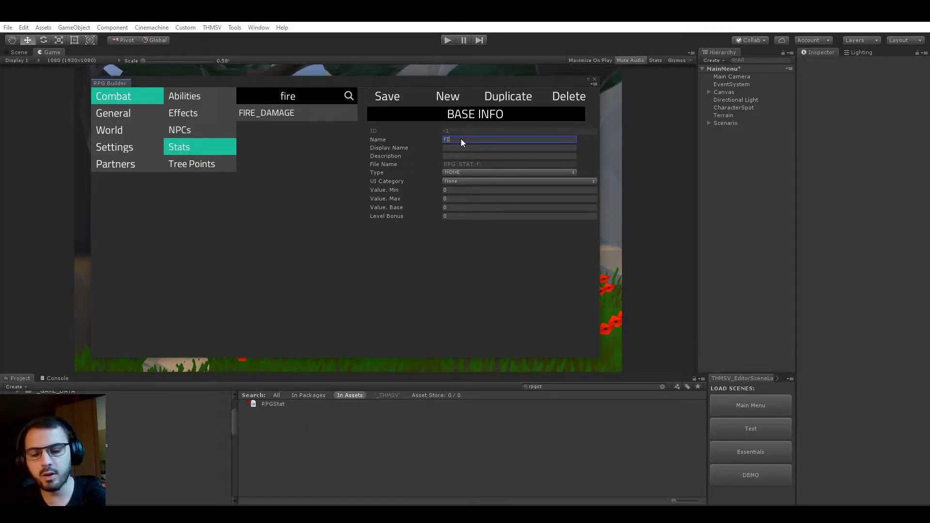
type("FIRE_RESISTANCE")
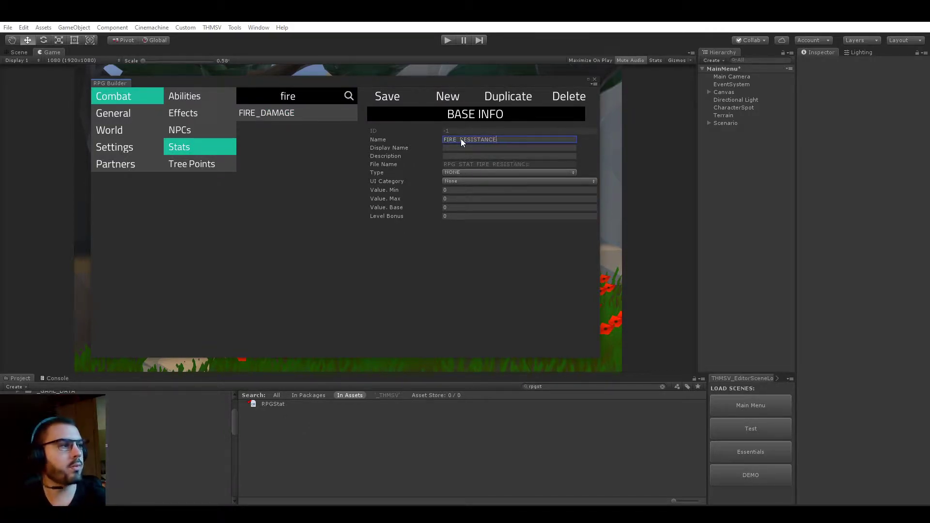
key("Tab")
type("Fire Resistance")
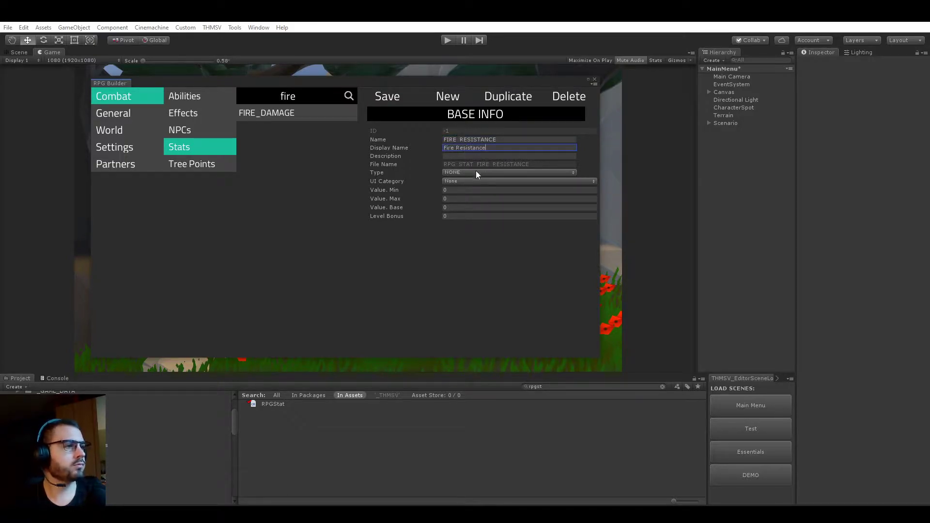
left_click(394, 99)
Save a new FIRE_PENETRATION stat with display name 'Fire Penetration'
left_click(452, 96)
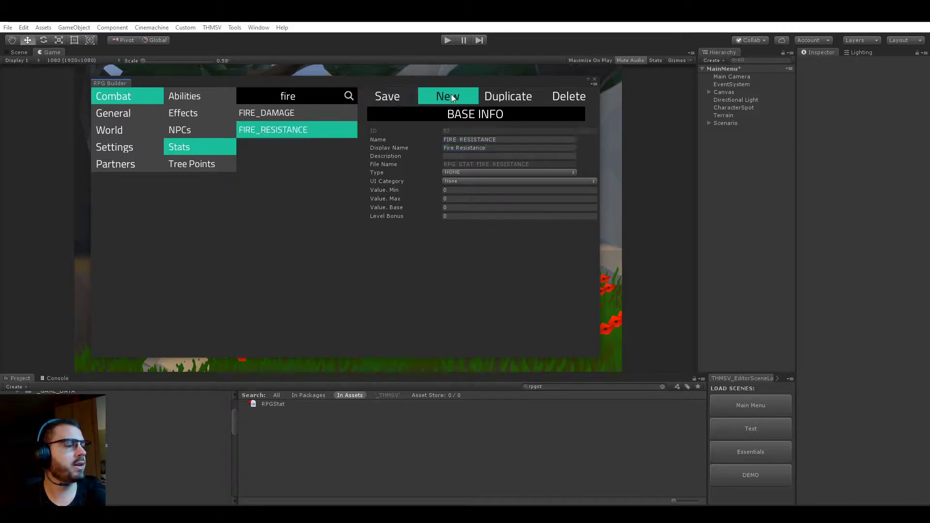
left_click(451, 140)
type("F")
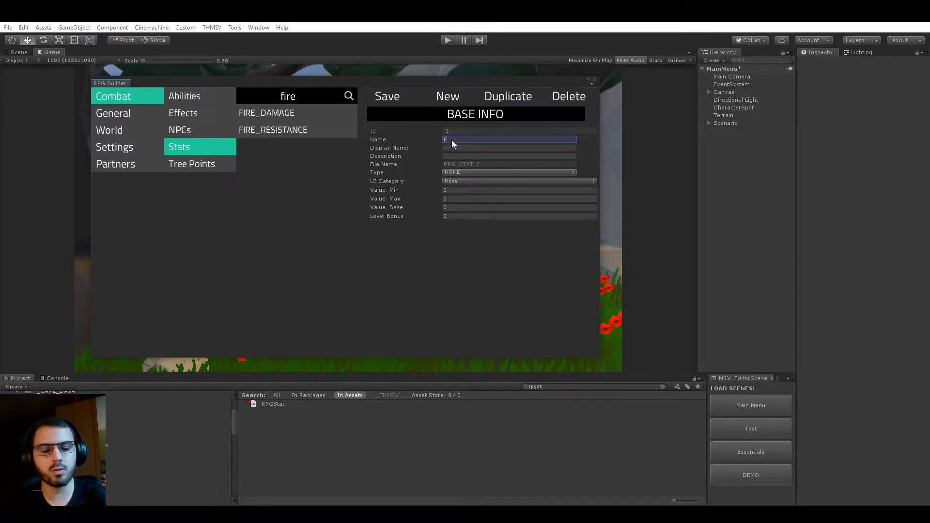
type("IRE_PENETRATION")
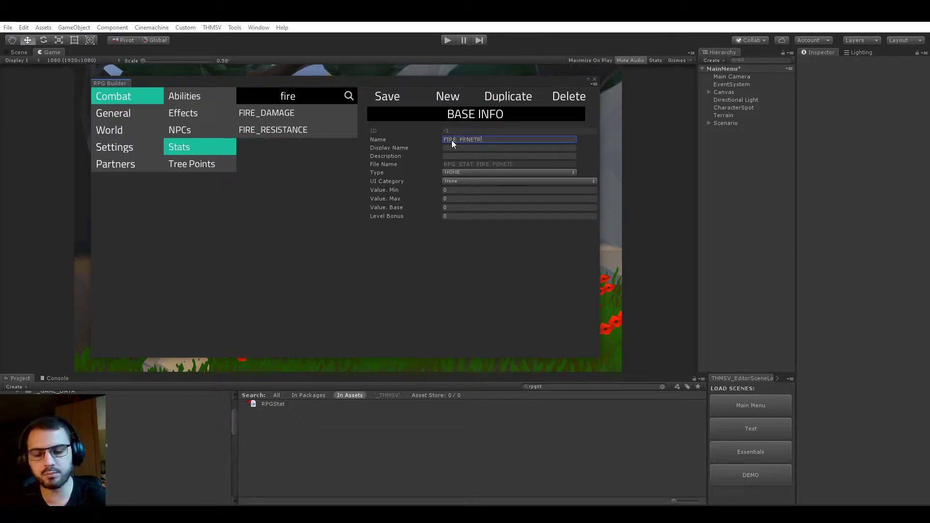
key("Tab")
type("F")
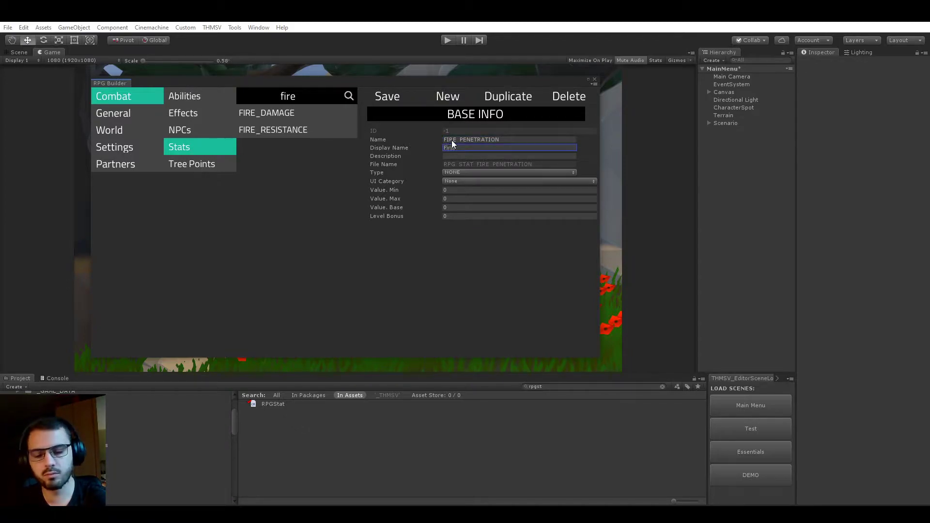
type("ire Penetration")
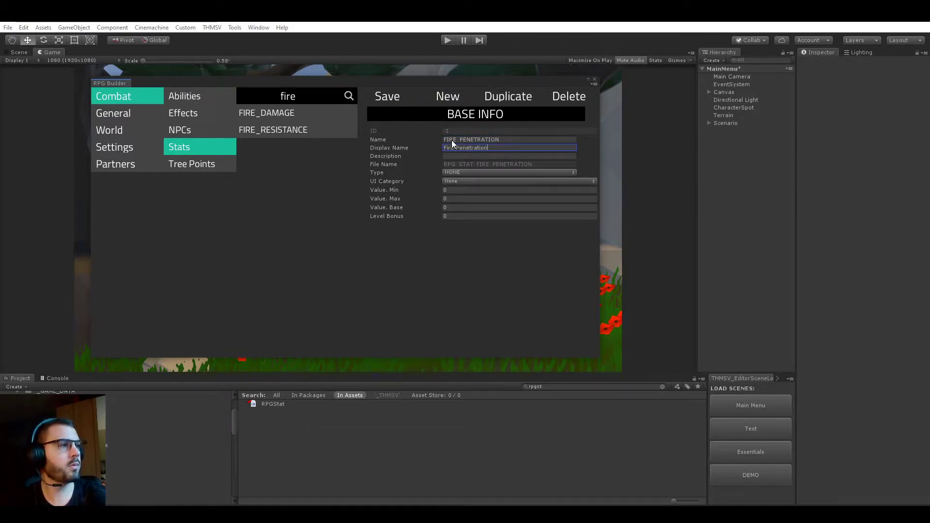
left_click(393, 97)
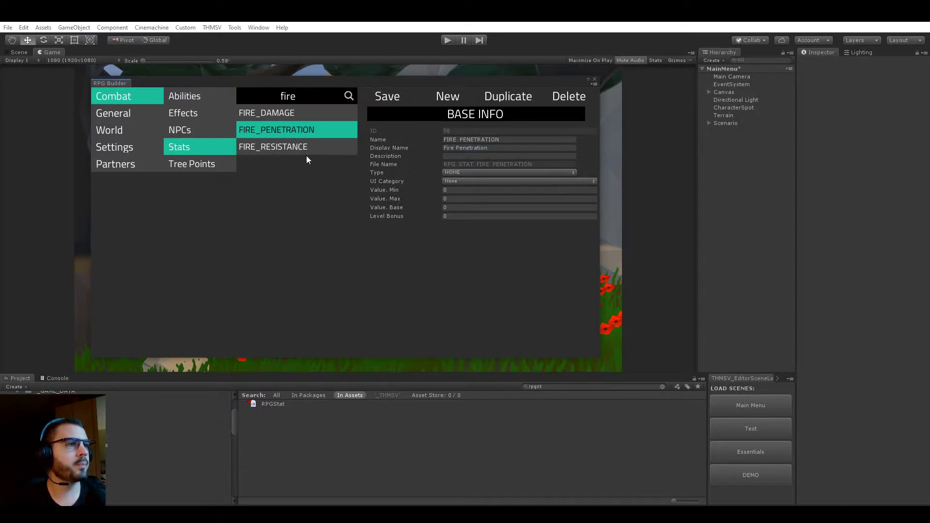
Set FIRE_RESISTANCE's type to RESISTANCE and save it
left_click(290, 147)
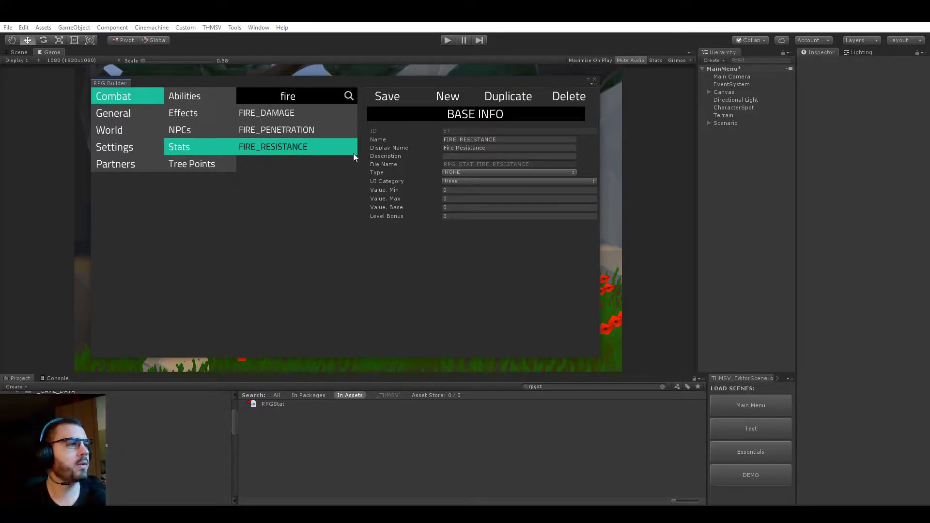
left_click(463, 172)
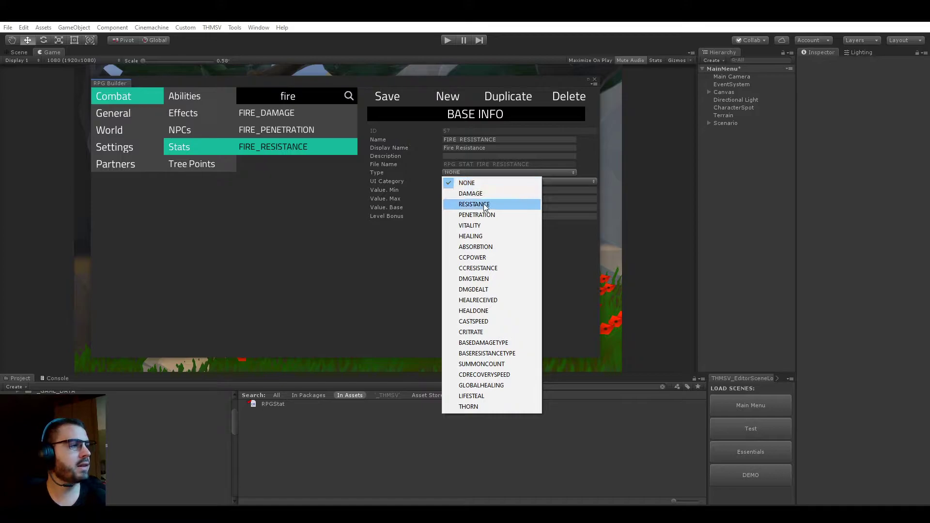
left_click(467, 204)
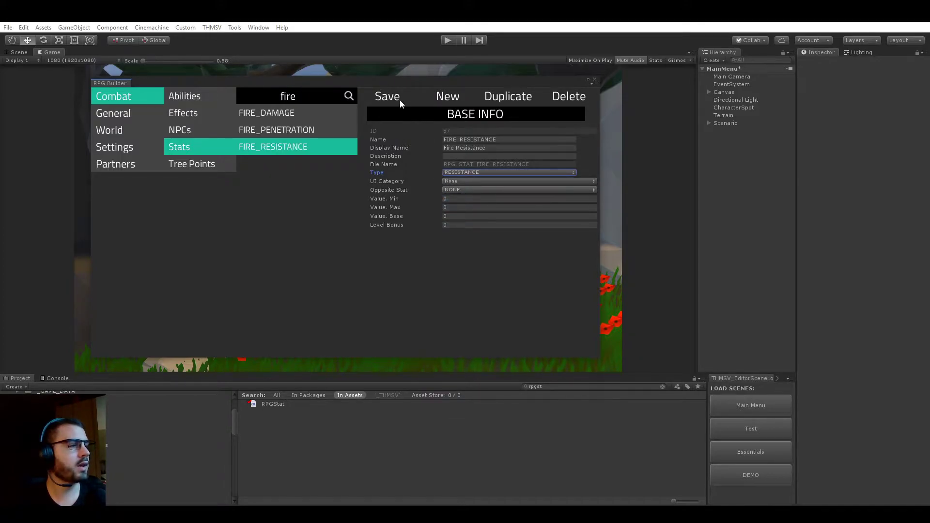
left_click(390, 91)
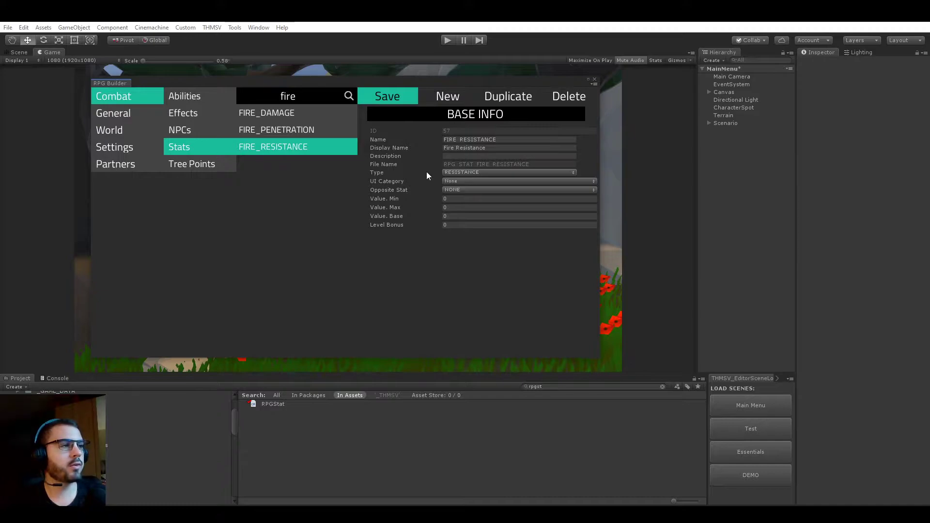
Set FIRE_PENETRATION's type to PENETRATION and save it
left_click(306, 130)
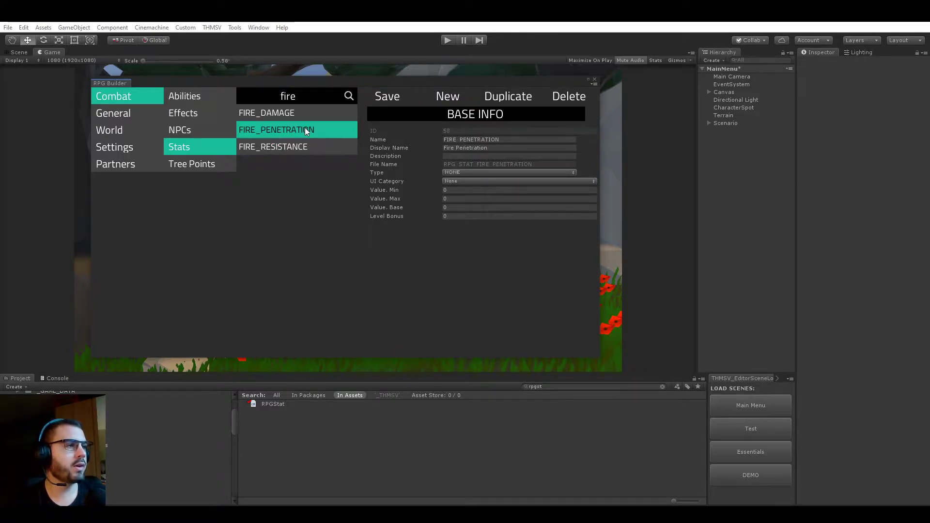
left_click(456, 172)
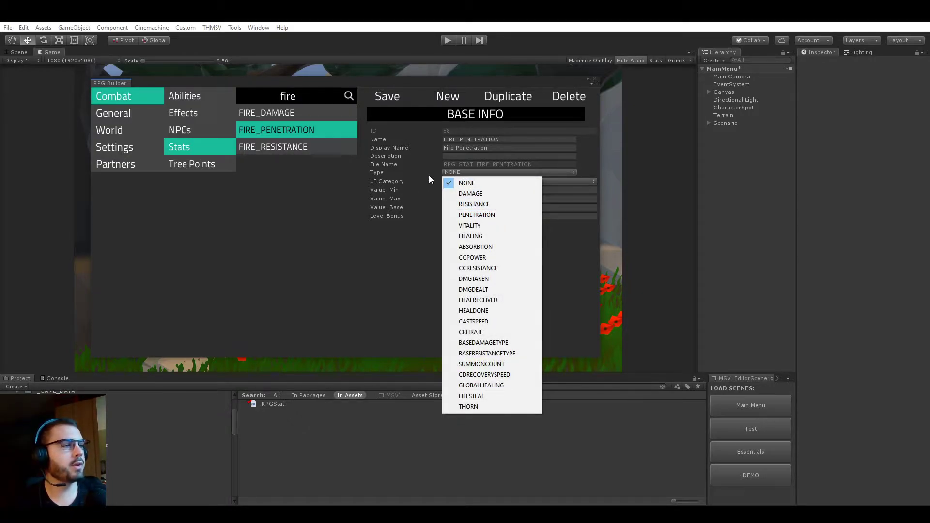
left_click(476, 214)
left_click(467, 172)
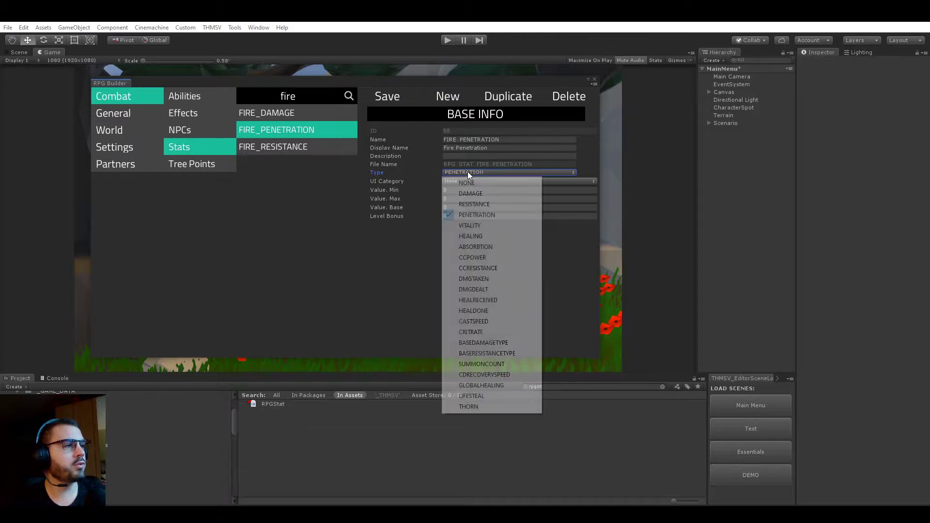
left_click(476, 214)
left_click(389, 98)
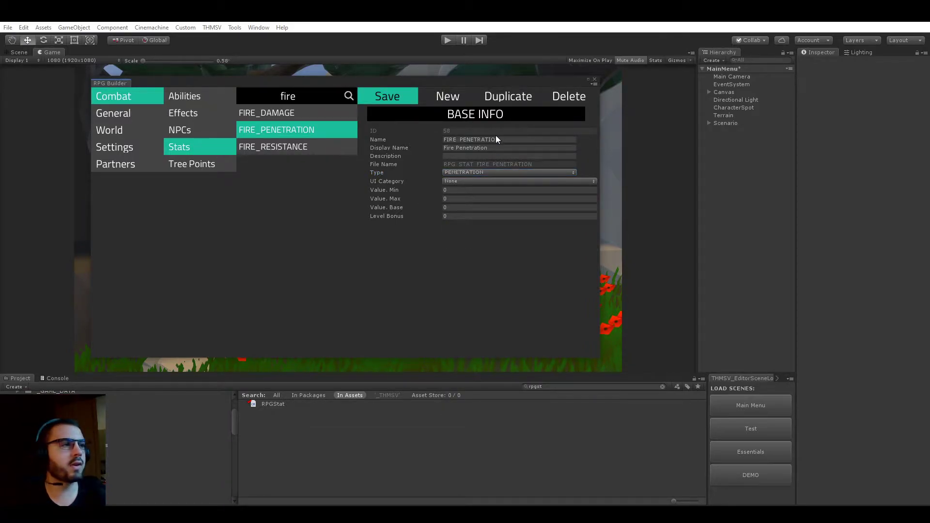
left_click(307, 112)
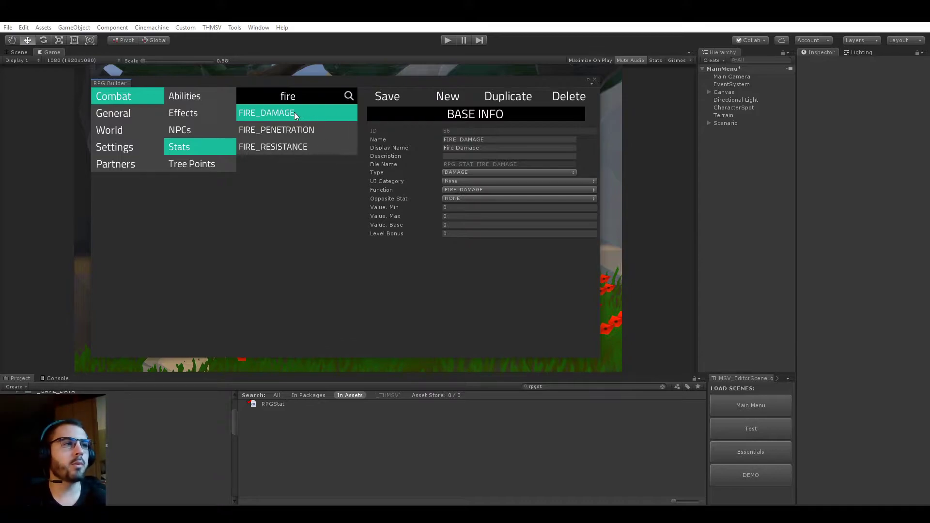
left_click(310, 117)
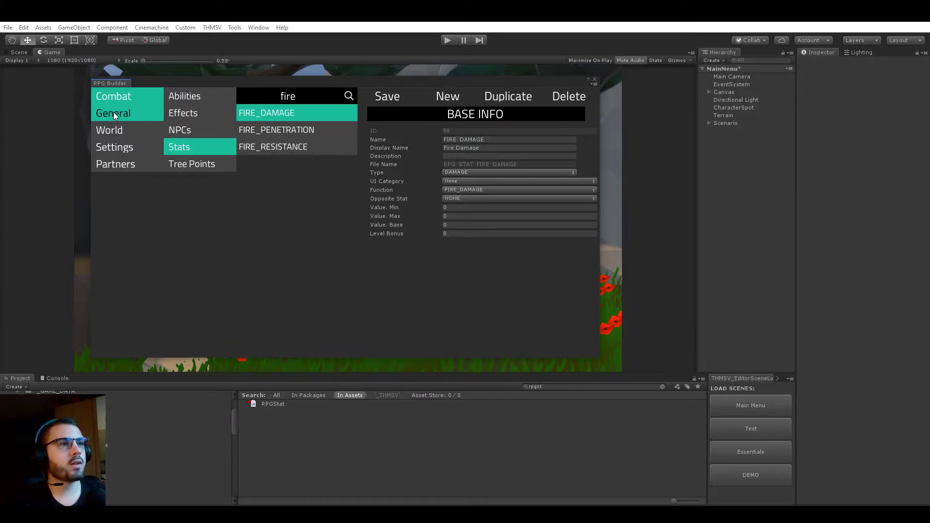
Open the FireballDMG1 combat effect and confirm its damage type is FIRE_DAMAGE
left_click(124, 99)
left_click(192, 118)
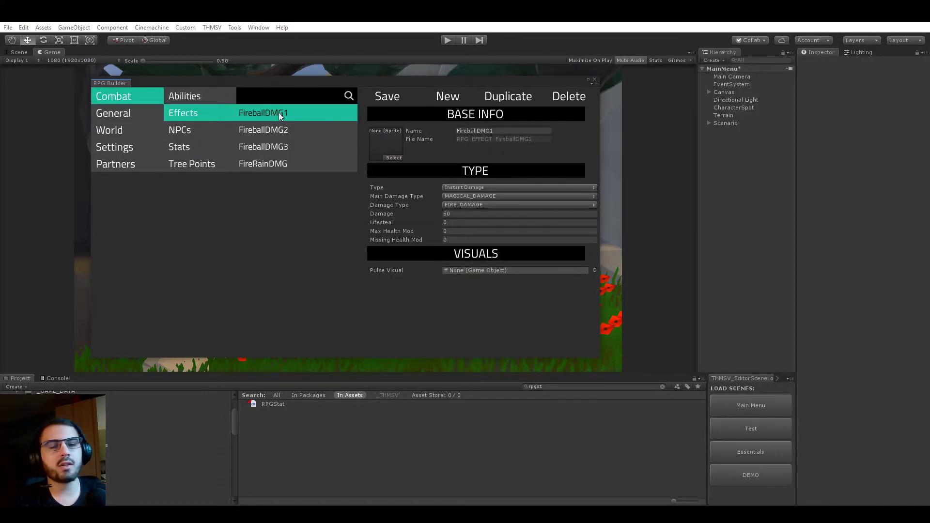
left_click(473, 207)
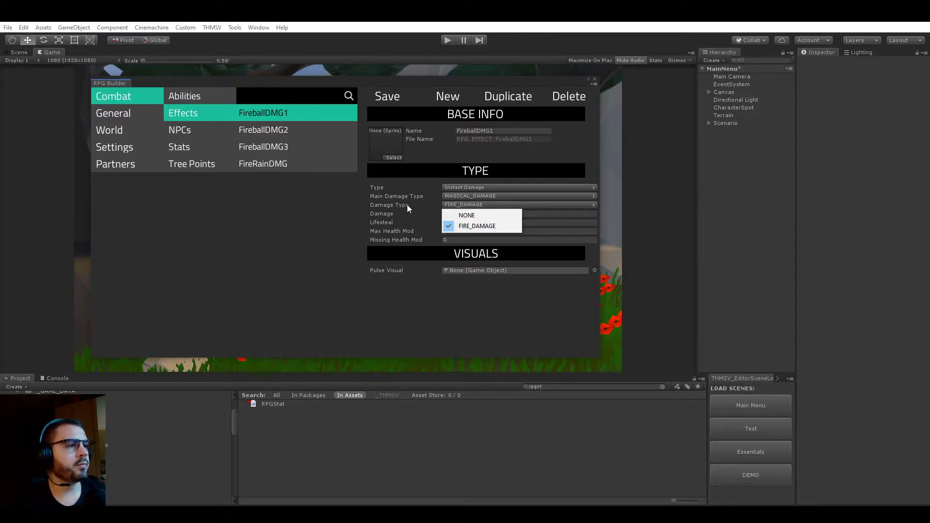
left_click(407, 204)
left_click(463, 205)
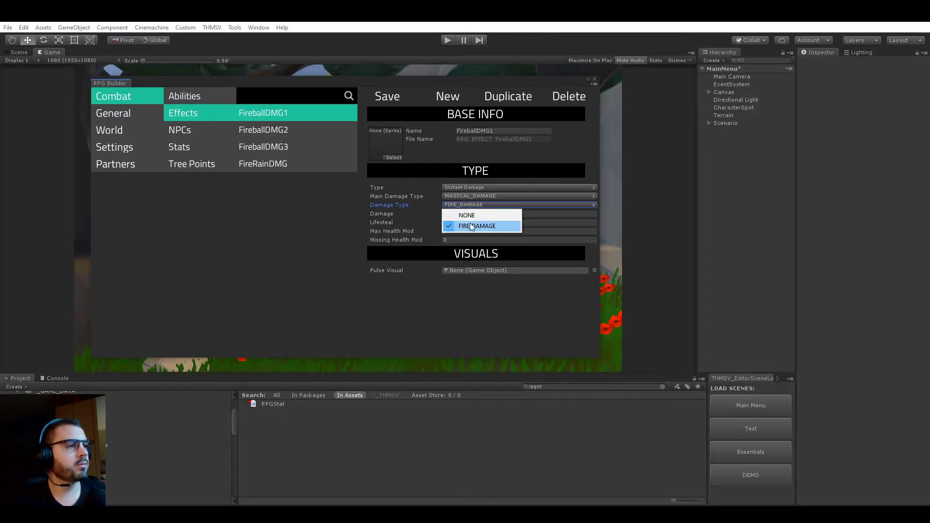
left_click(474, 227)
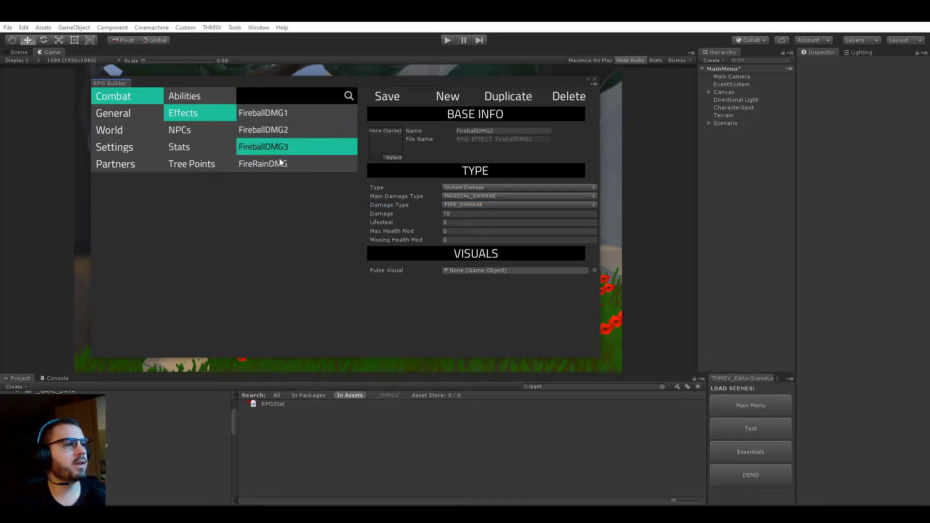
left_click(460, 204)
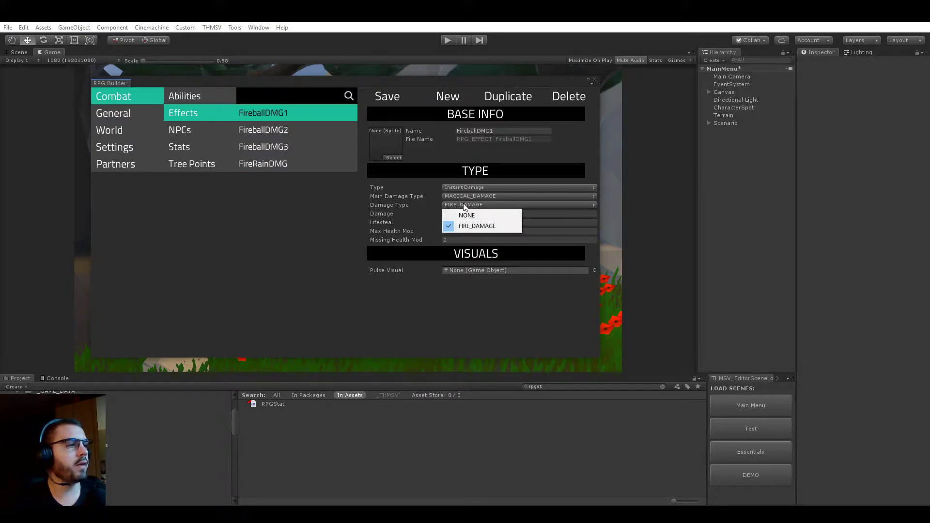
left_click(473, 227)
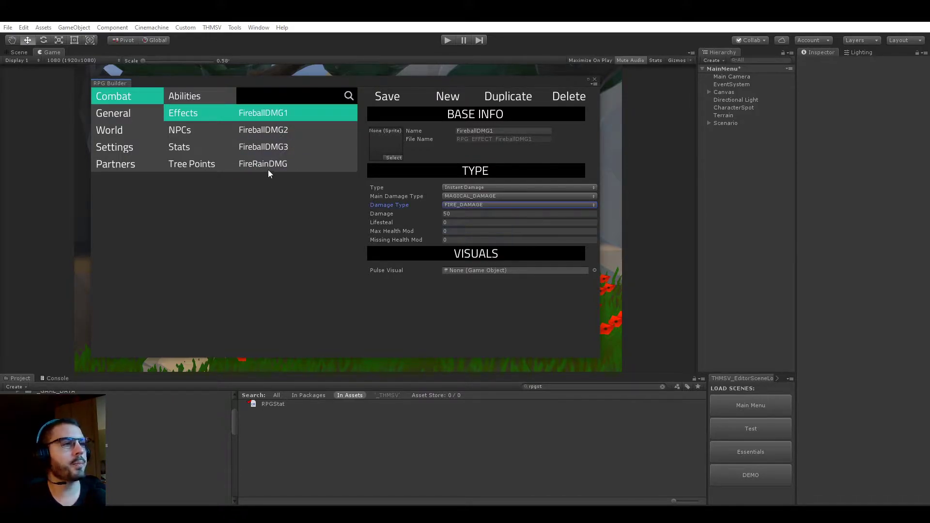
left_click(271, 112)
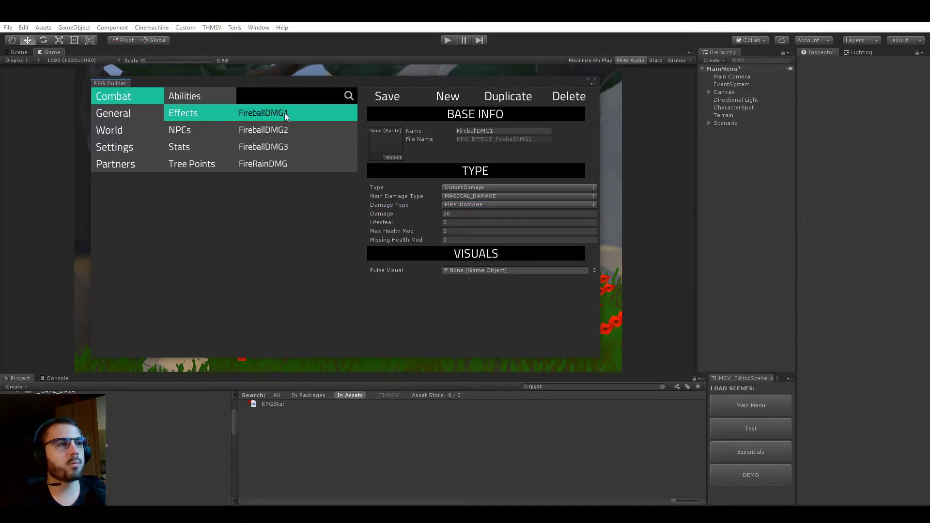
left_click(460, 206)
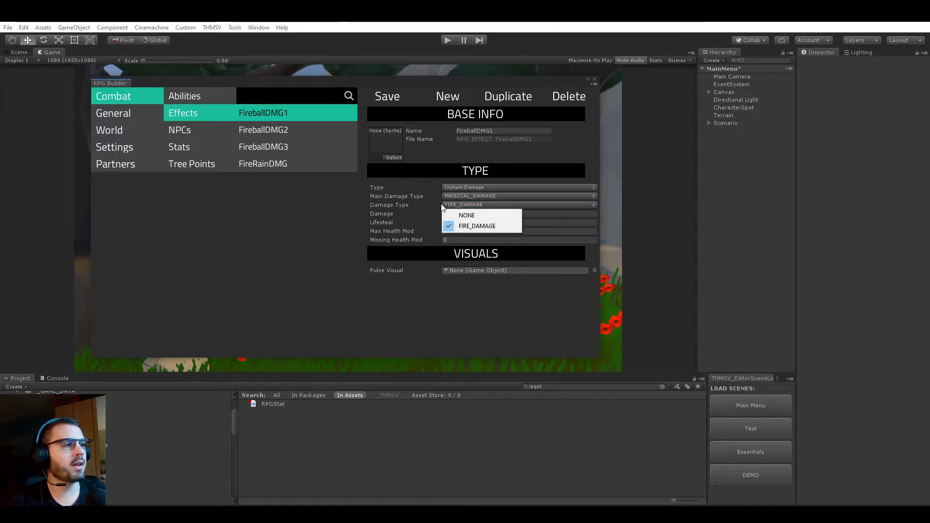
left_click(487, 226)
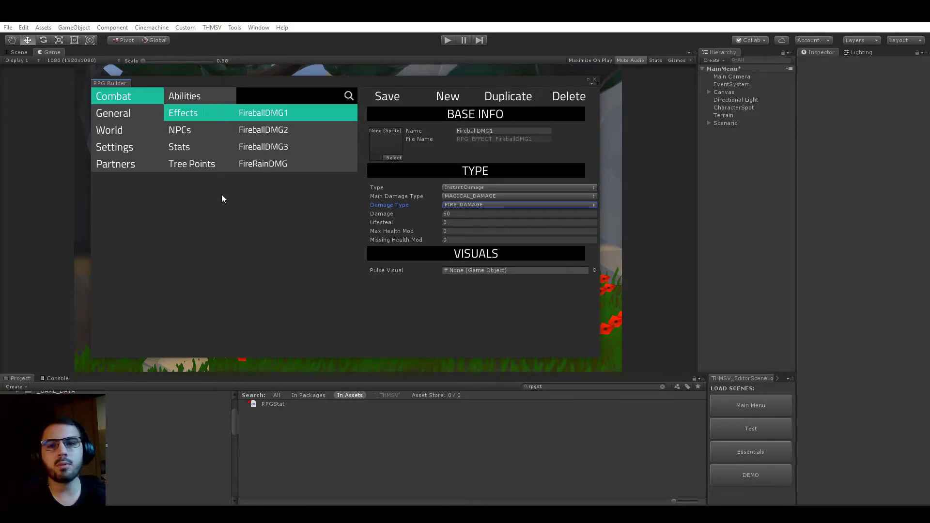
Filter stats by 'fire', set FIRE_DAMAGE's opposite stat to FIRE_RESISTANCE, and save
left_click(176, 144)
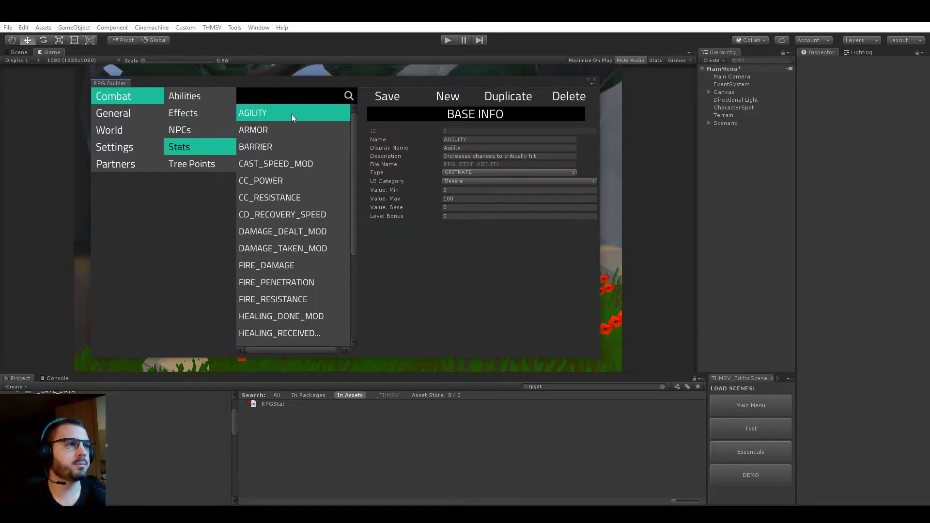
type("fire")
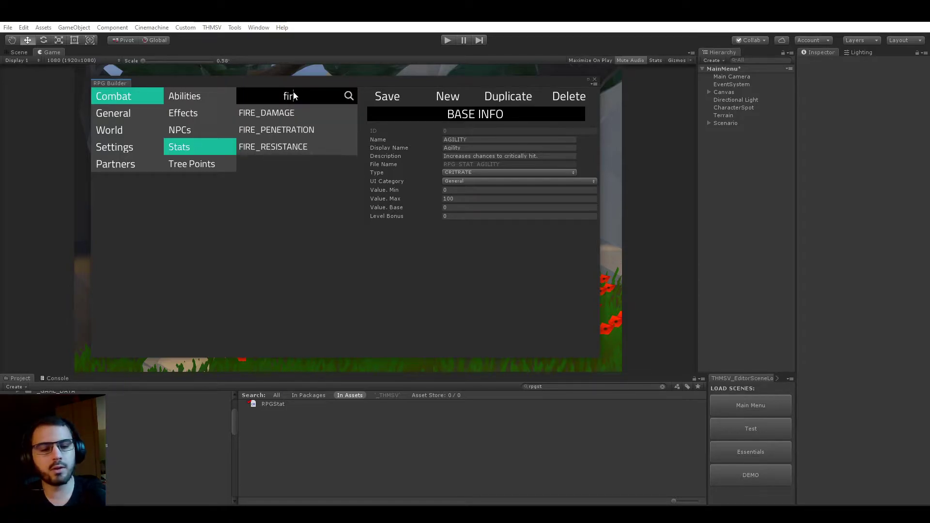
left_click(299, 112)
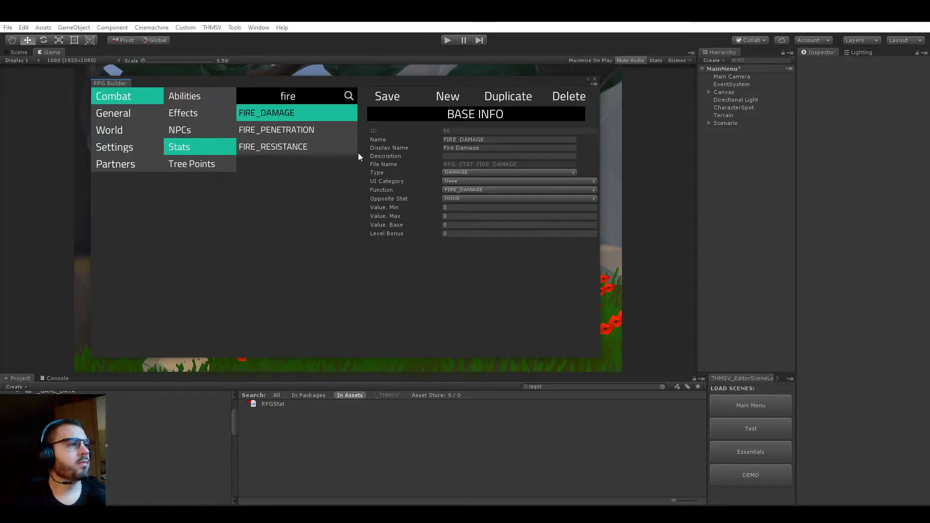
left_click(461, 199)
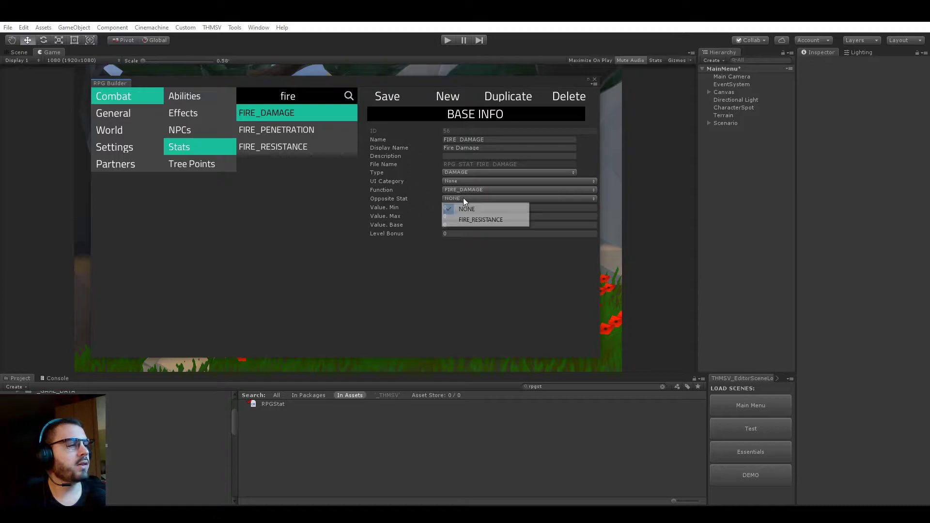
left_click(345, 180)
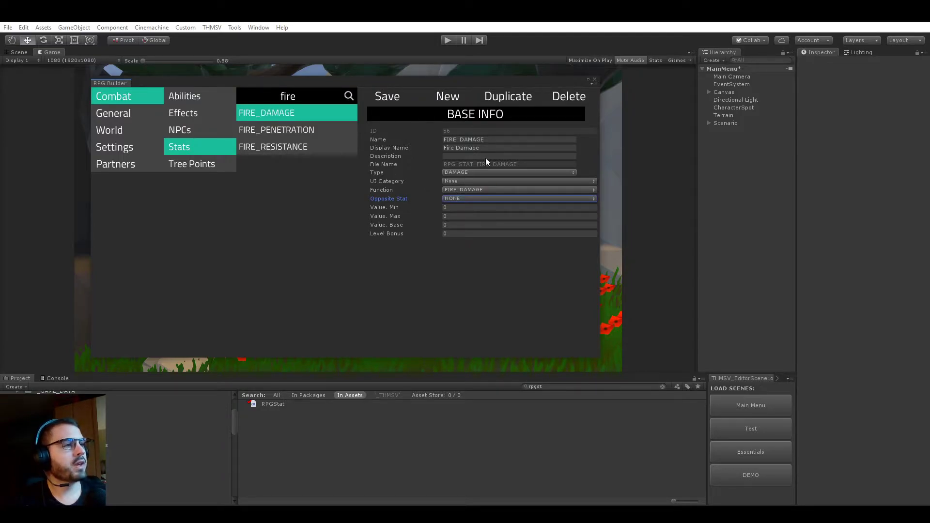
left_click(456, 199)
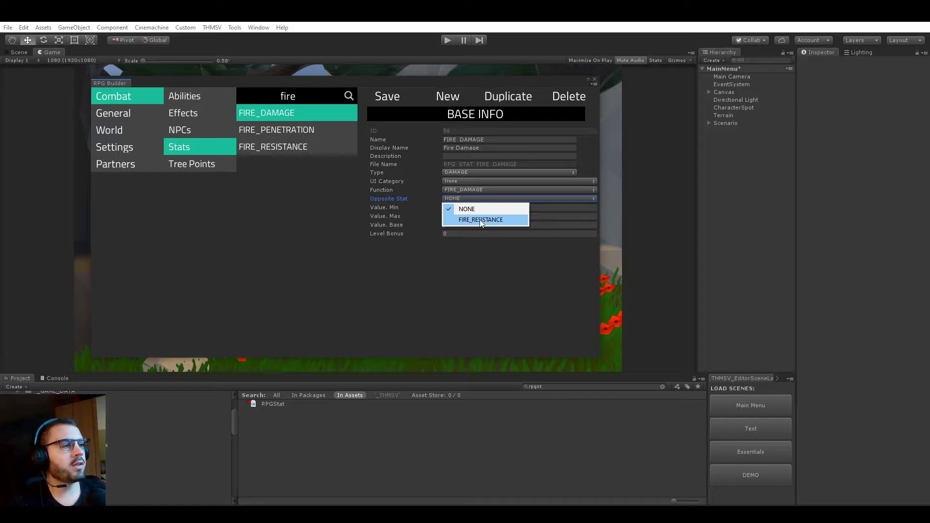
left_click(478, 219)
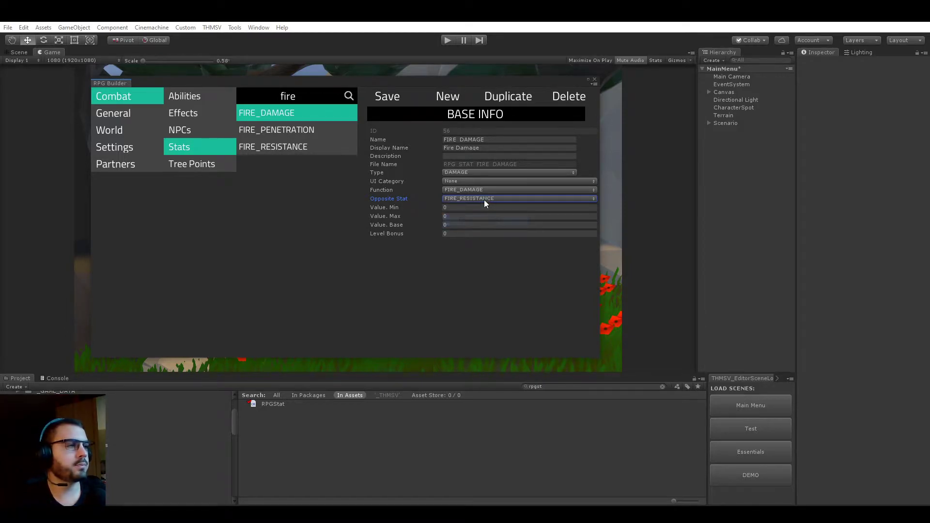
left_click(396, 96)
Recheck that FIRE_DAMAGE's opposite stat stays FIRE_RESISTANCE
left_click(388, 208)
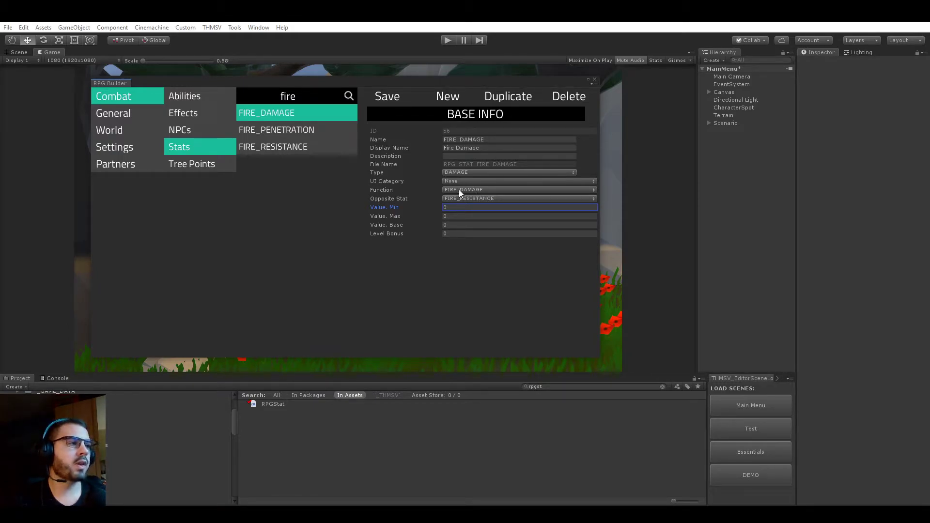
left_click(405, 197)
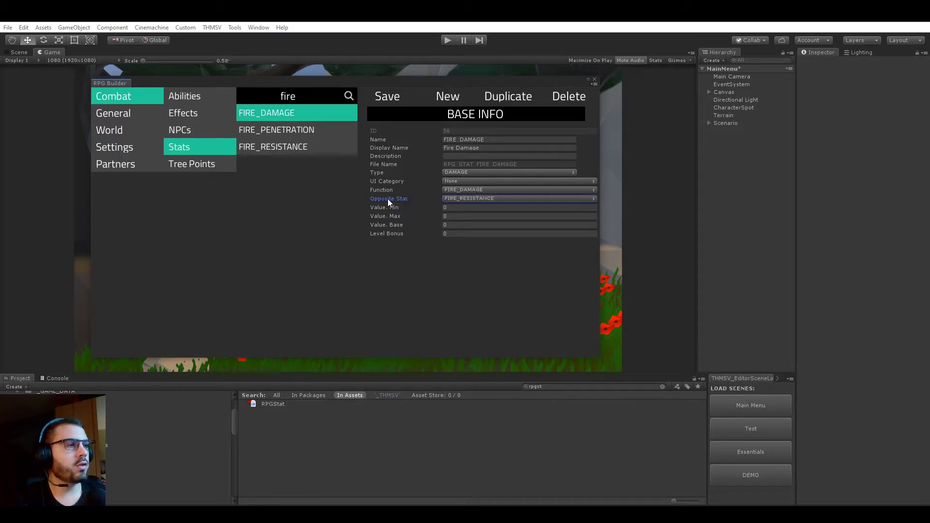
left_click(462, 199)
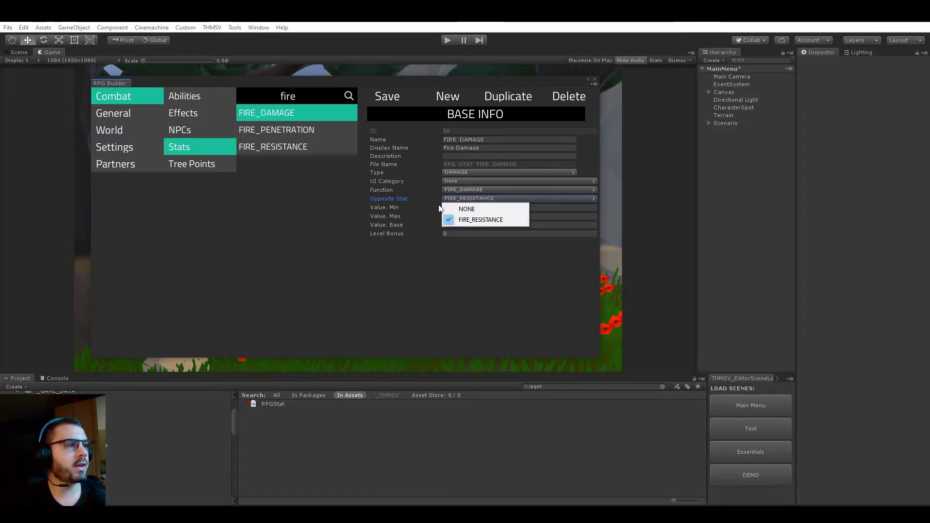
left_click(485, 219)
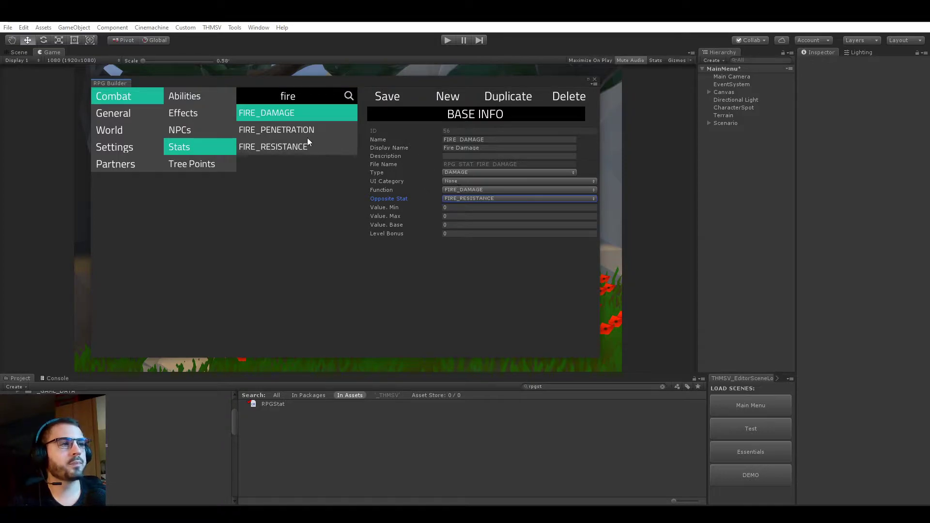
Confirm FIRE_DAMAGE still has FIRE_RESISTANCE as its opposite stat
left_click(272, 146)
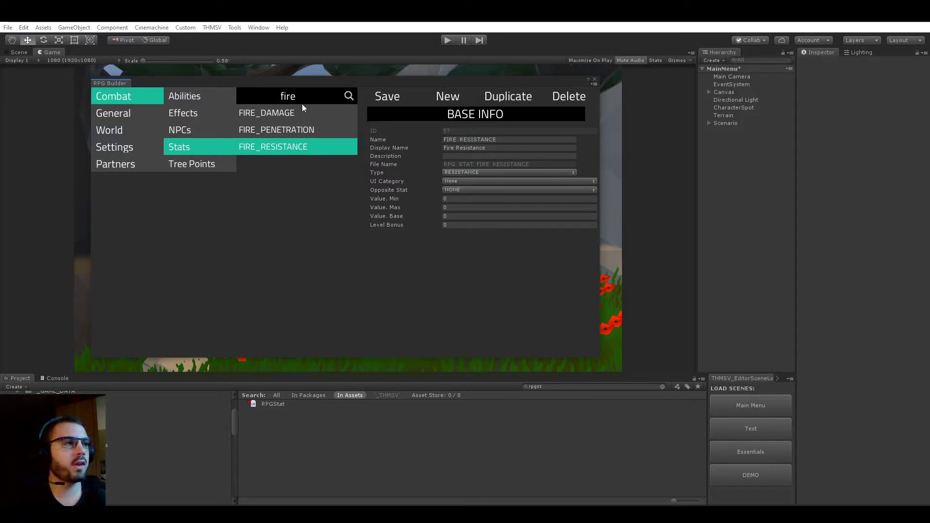
left_click(315, 112)
left_click(455, 198)
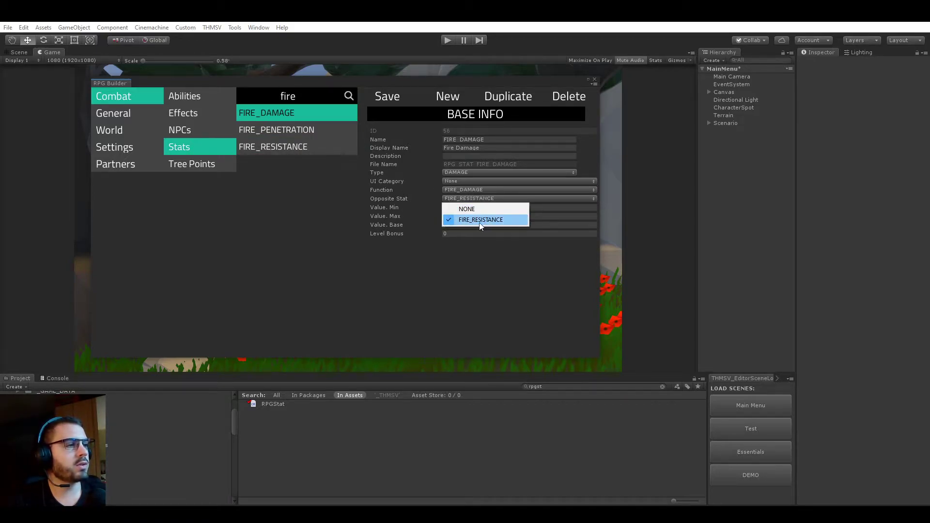
left_click(468, 220)
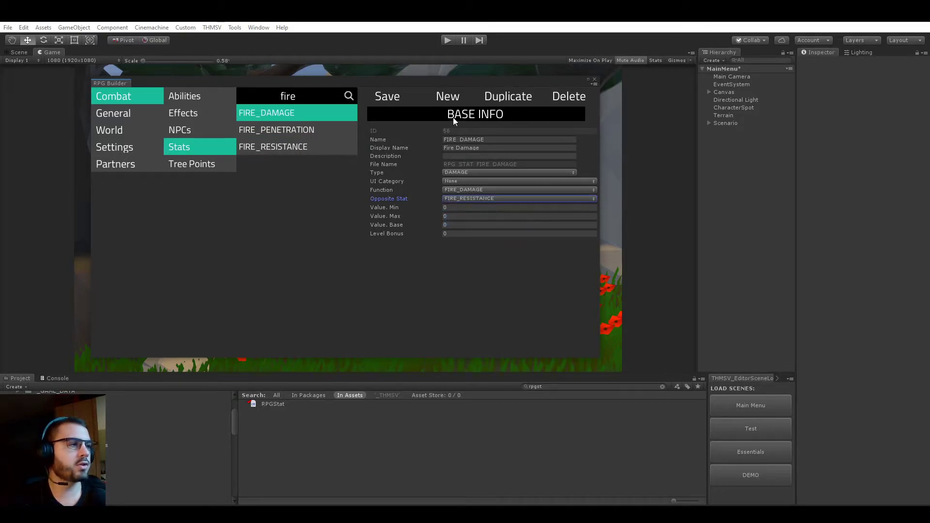
Set FIRE_RESISTANCE's opposite stat to FIRE_PENETRATION and save it
left_click(301, 146)
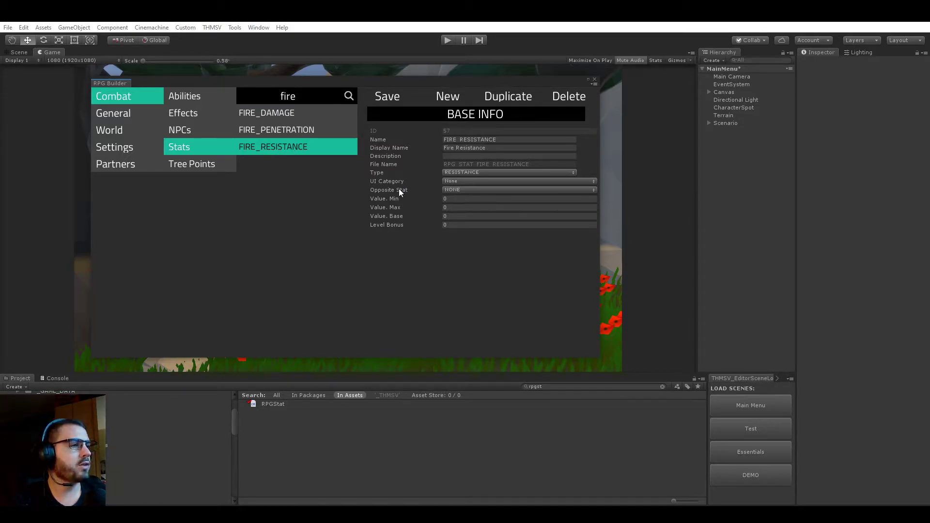
left_click(447, 190)
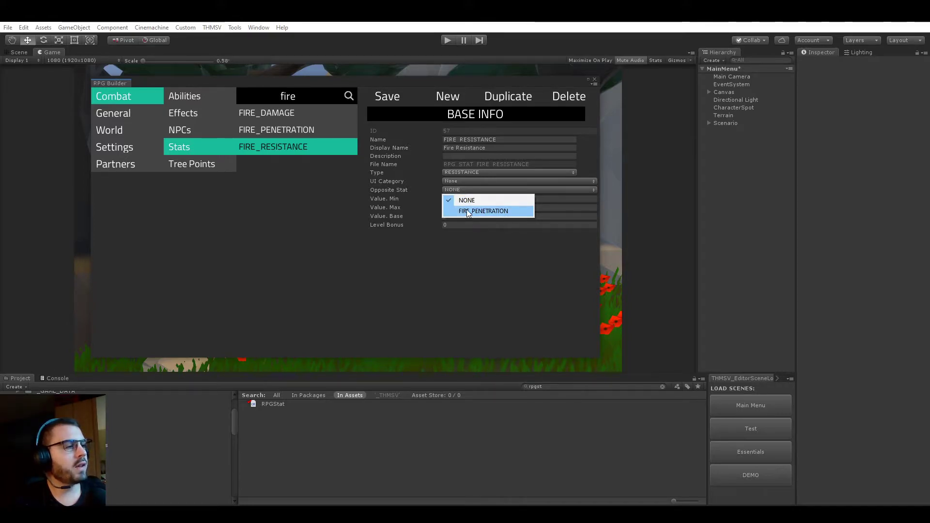
left_click(483, 212)
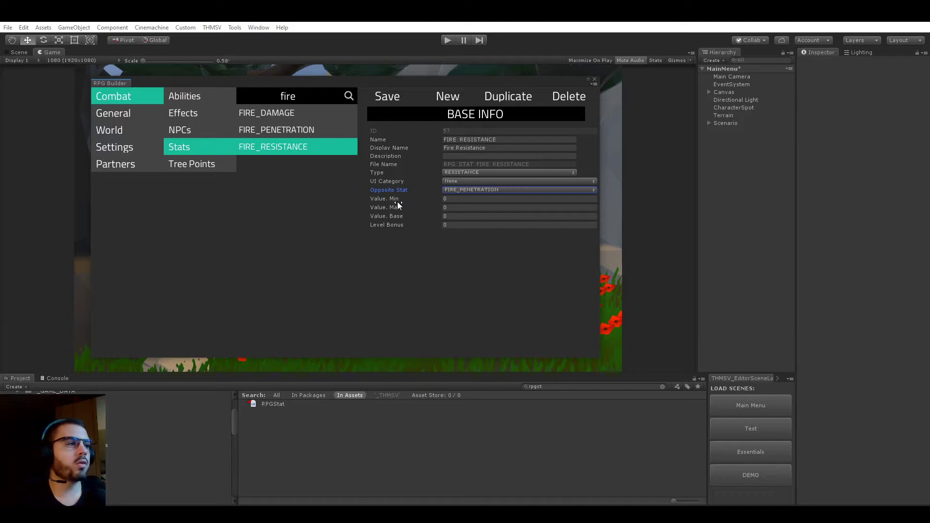
left_click(392, 93)
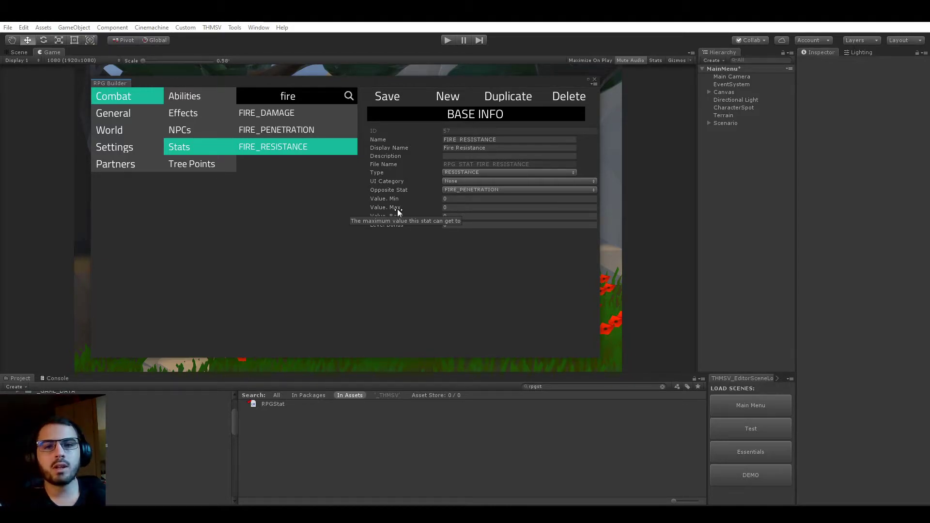
Compare FIRE_DAMAGE and FIRE_RESISTANCE settings, viewing the opposite stat explanation
left_click(268, 113)
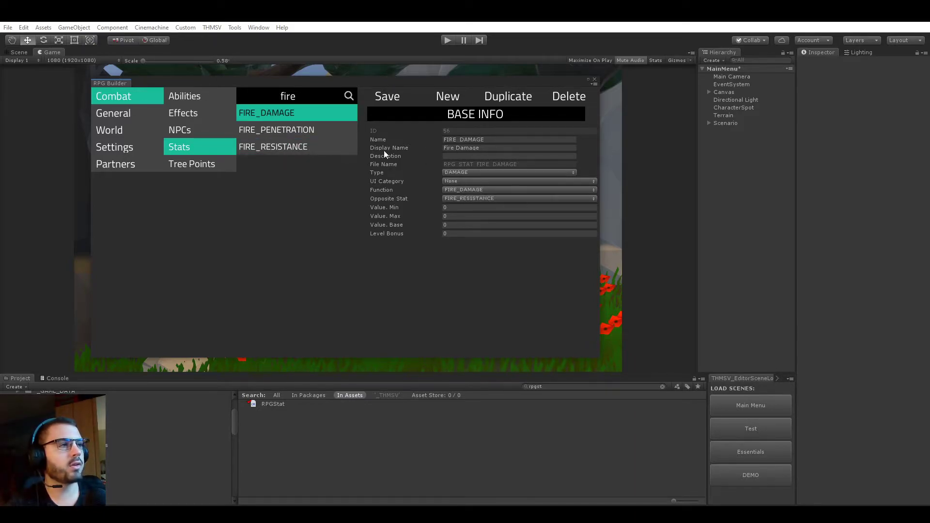
left_click(270, 148)
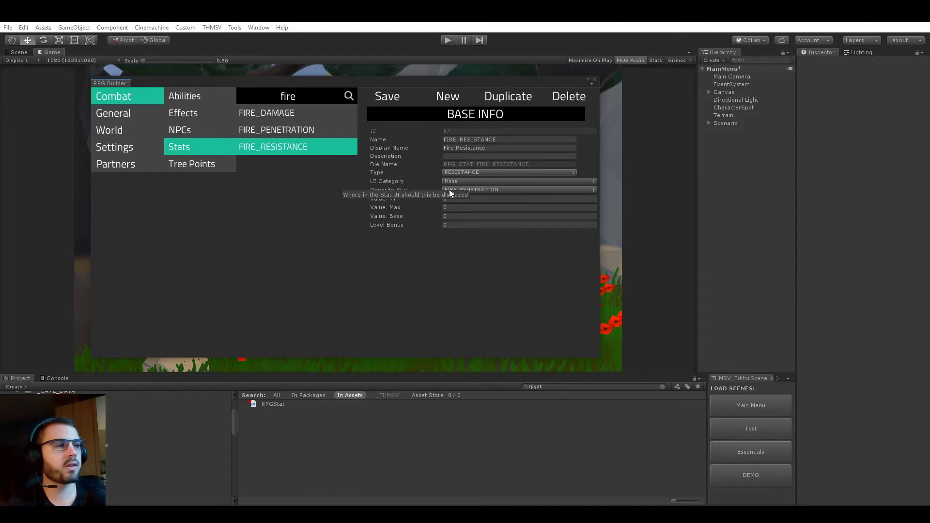
left_click(297, 113)
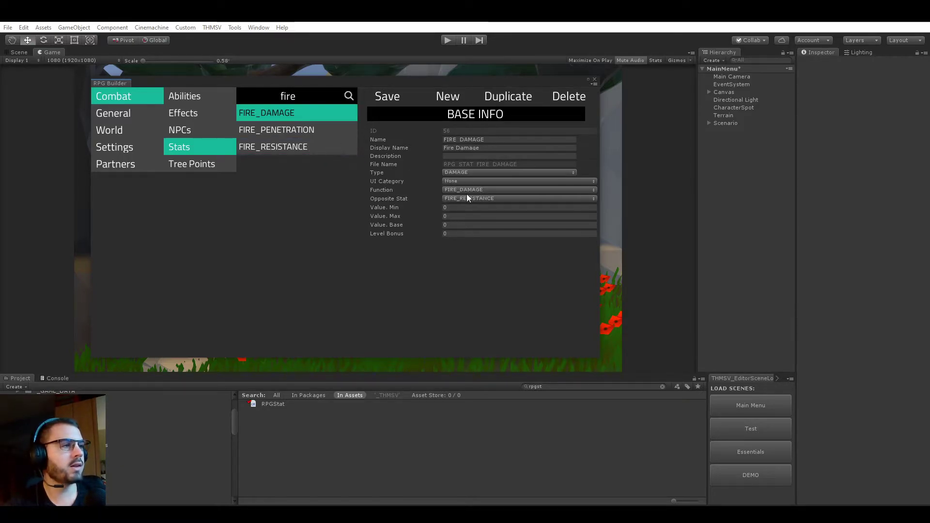
left_click(393, 202)
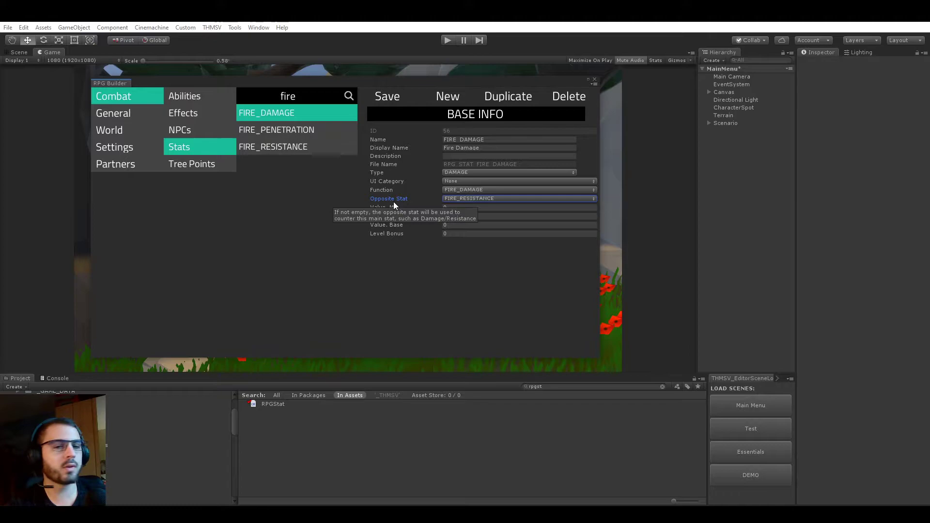
Leave FIRE_RESISTANCE's UI category as None, then view FIRE_PENETRATION's details
left_click(281, 146)
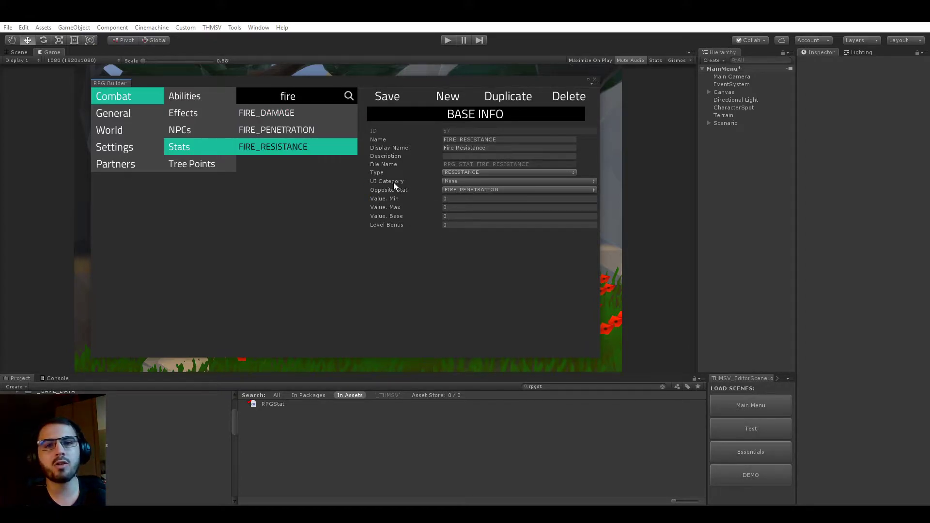
left_click(467, 183)
left_click(464, 192)
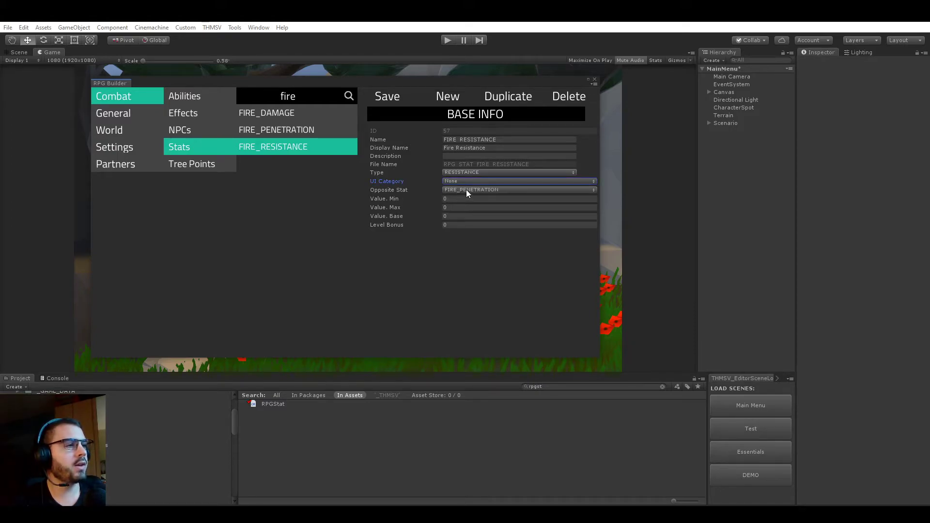
left_click(289, 129)
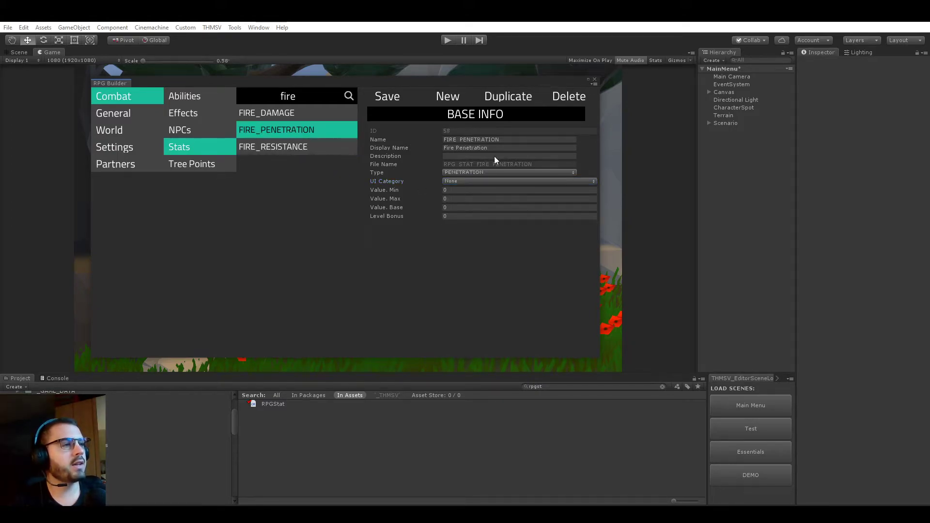
left_click(438, 145)
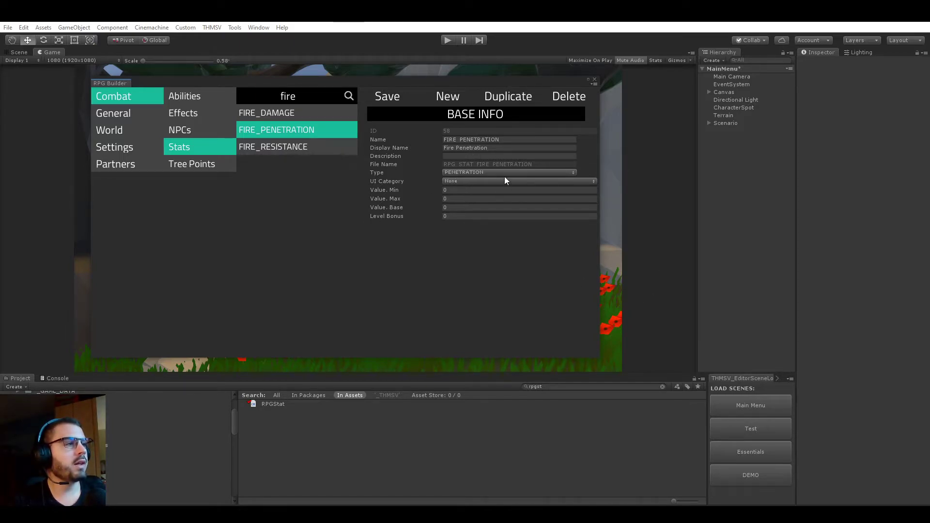
left_click_drag(379, 85, 384, 82)
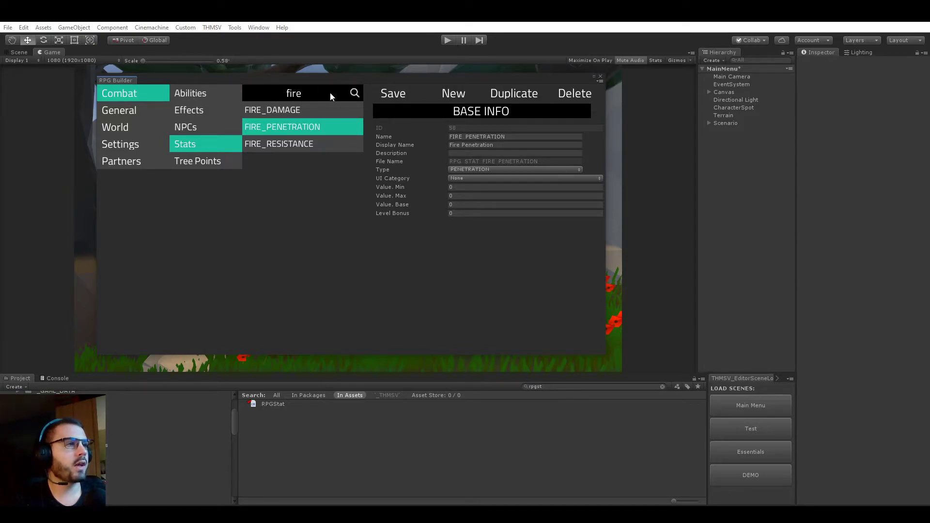
Open the Plate Helmet item under General > Items
left_click(130, 107)
left_click(196, 147)
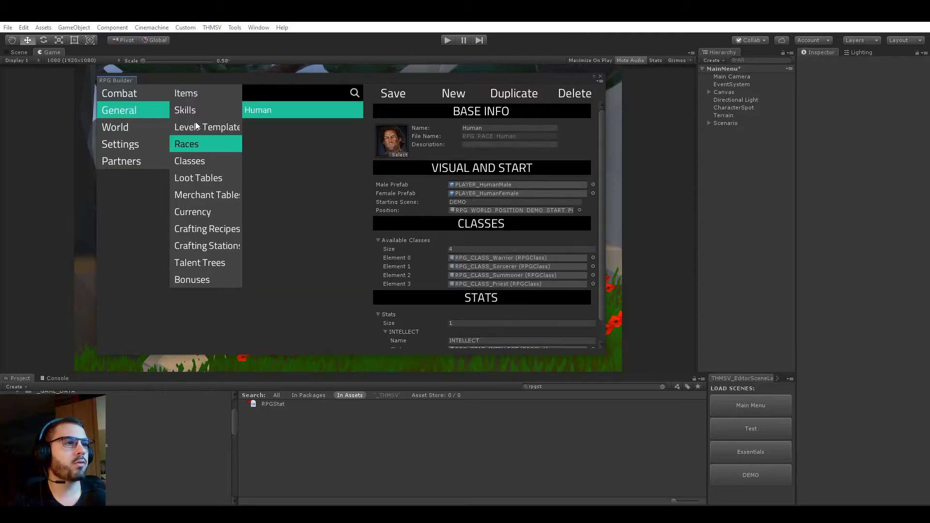
left_click(188, 93)
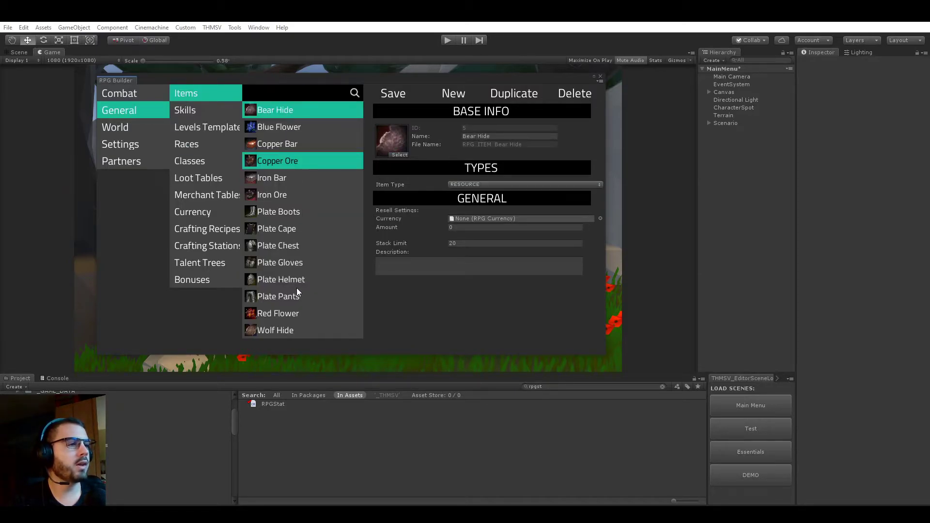
left_click(286, 212)
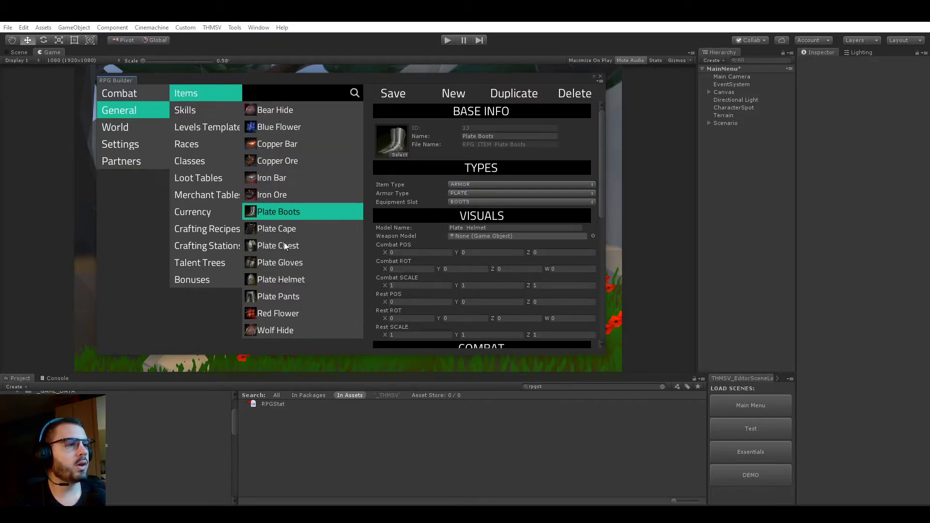
left_click(279, 279)
scroll(408, 221, "down", 10)
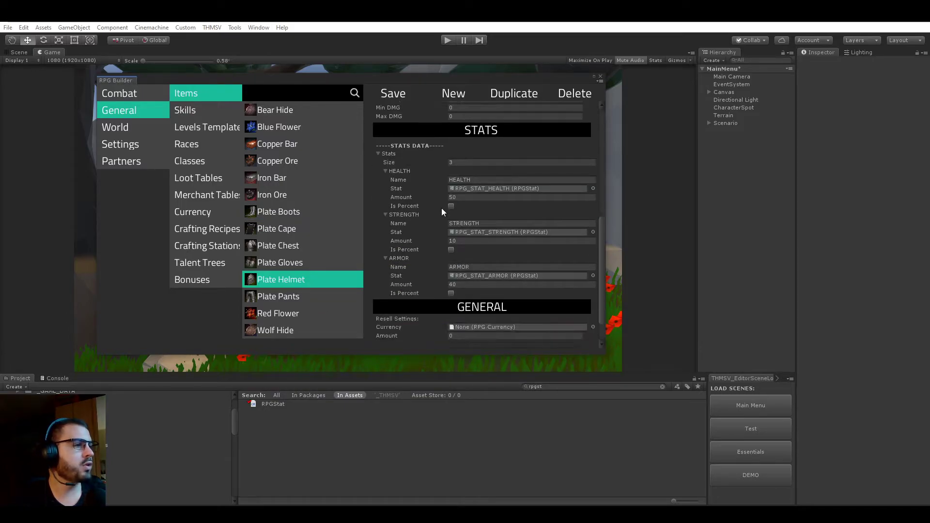
Add a fourth helmet stat, FIRE_DAMAGE with amount 100, save, and close the builder
left_click(466, 164)
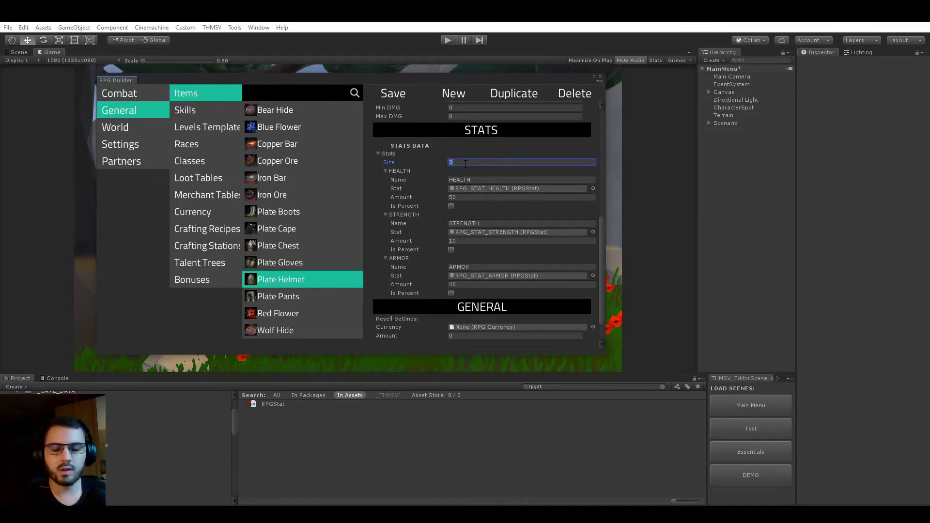
type("4")
key("Return")
scroll(533, 232, "down", 3)
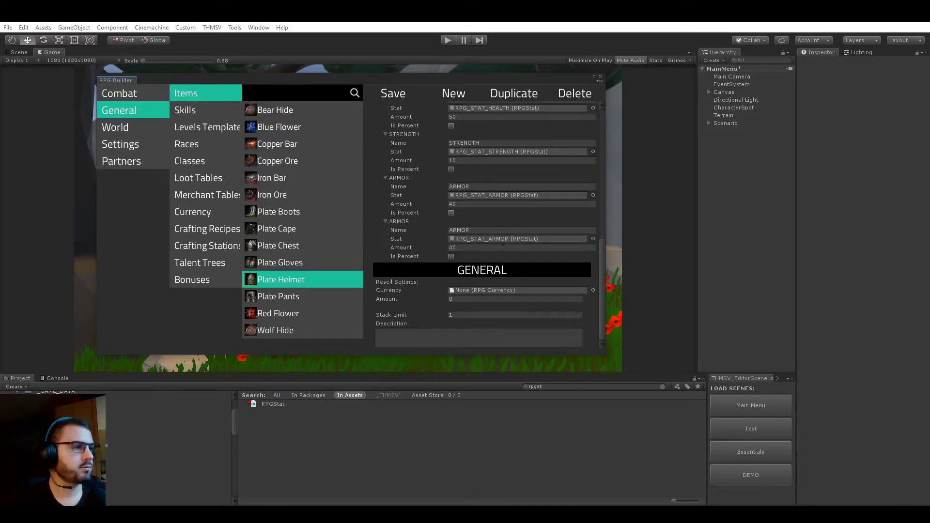
left_click(593, 239)
double_click(510, 196)
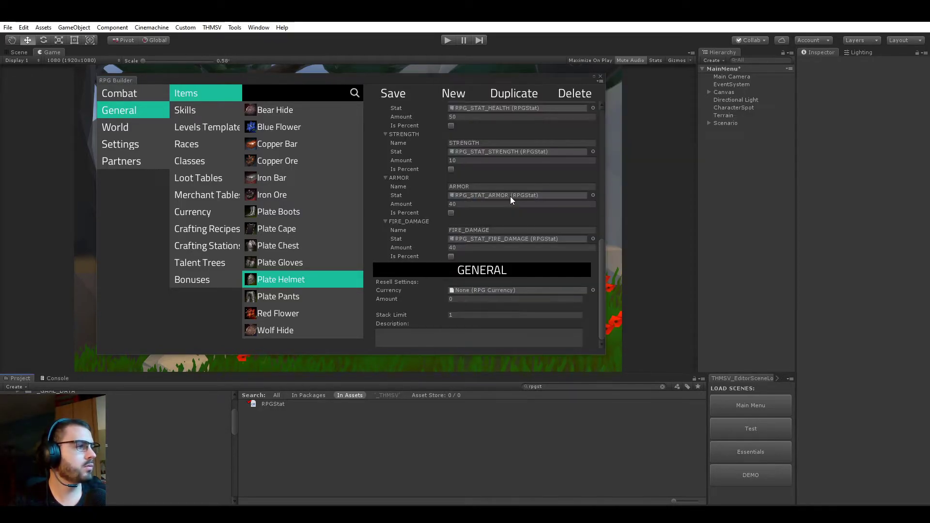
left_click(477, 247)
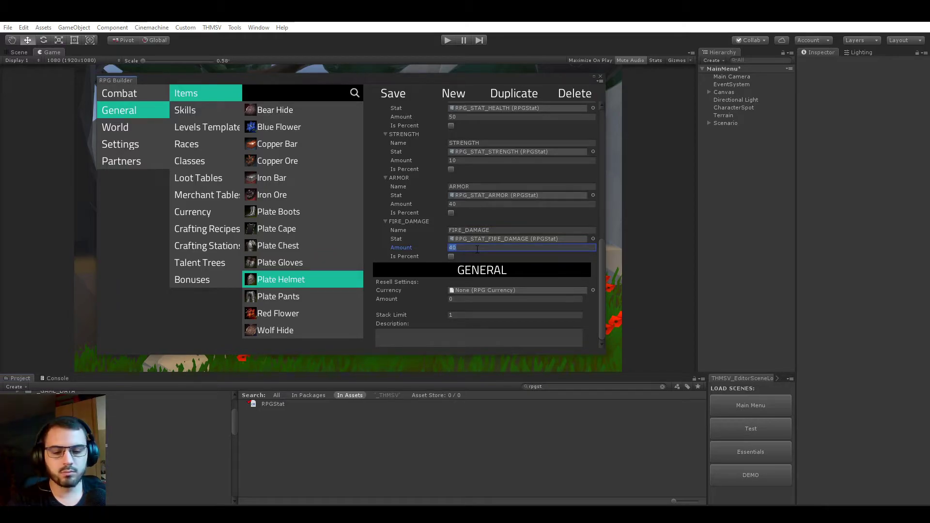
left_click(477, 248)
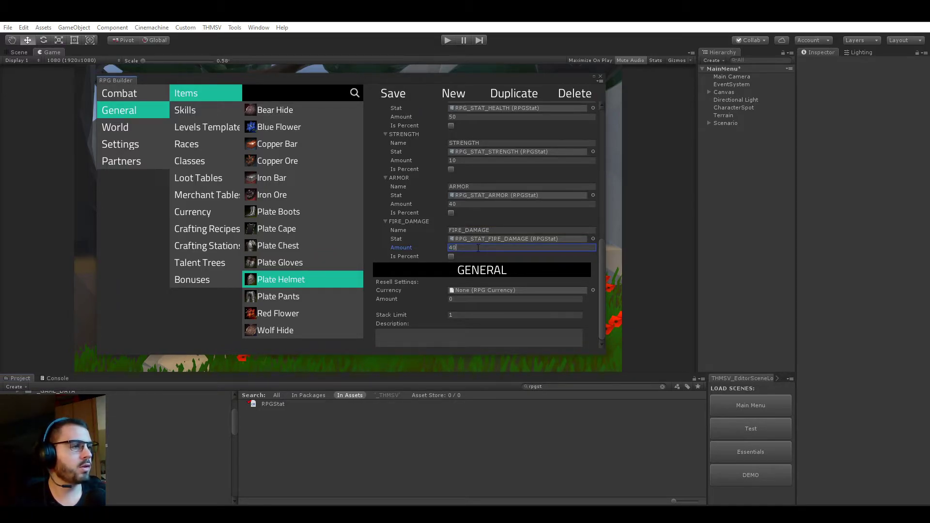
type("100")
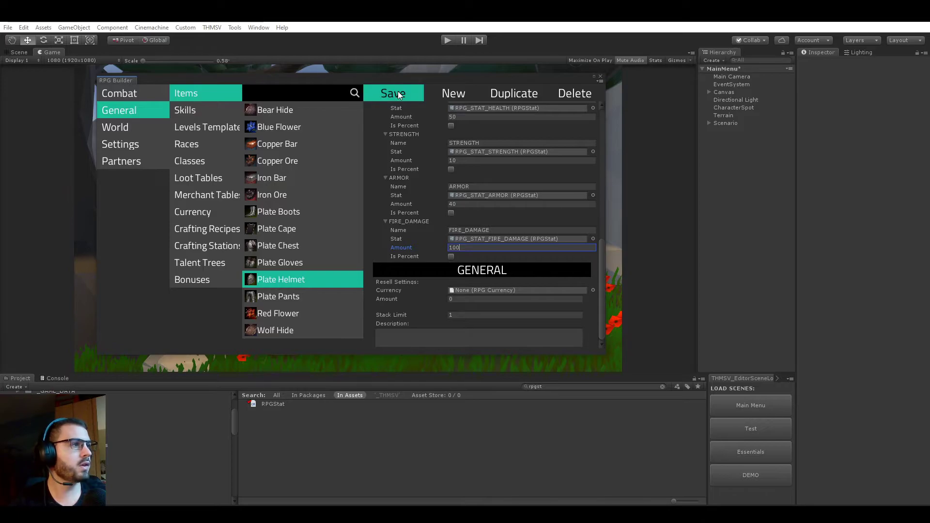
left_click(395, 92)
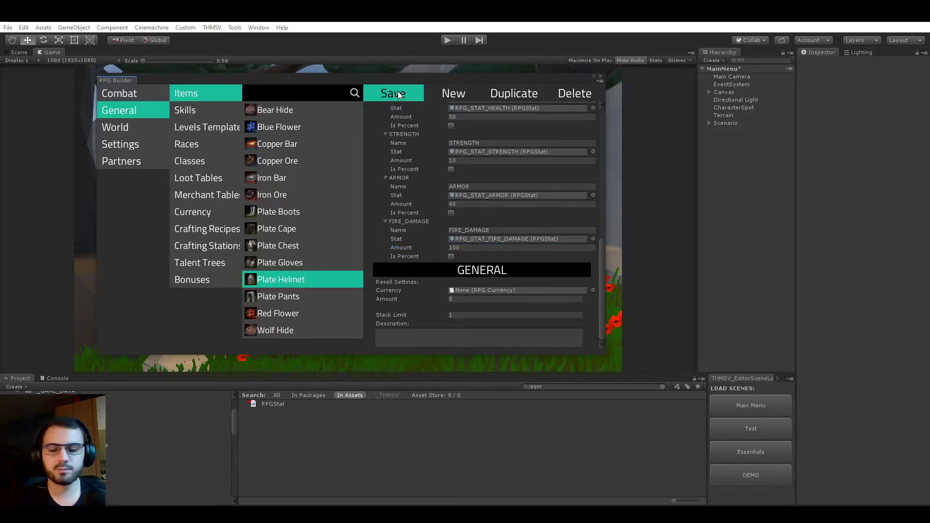
left_click(600, 76)
Enter Play mode and create a new Sorcerer character named 'statTest'
left_click(448, 40)
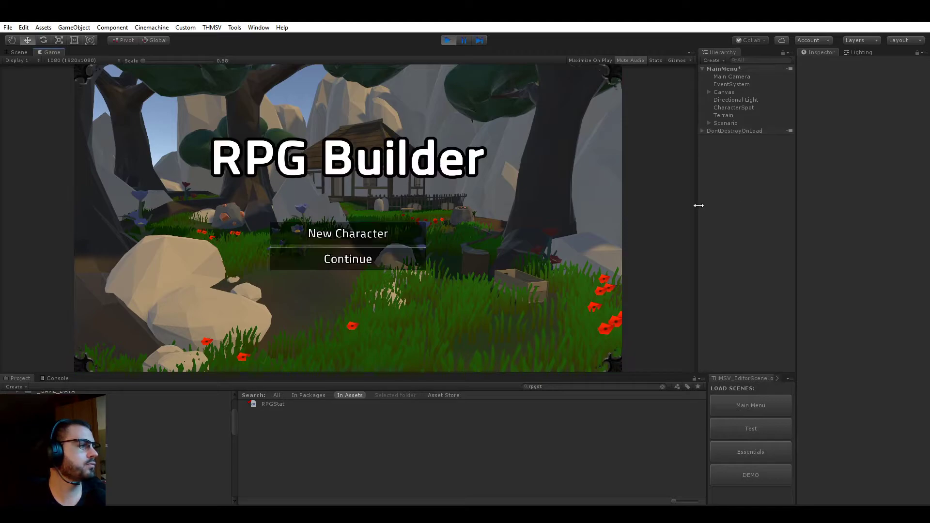
left_click(356, 235)
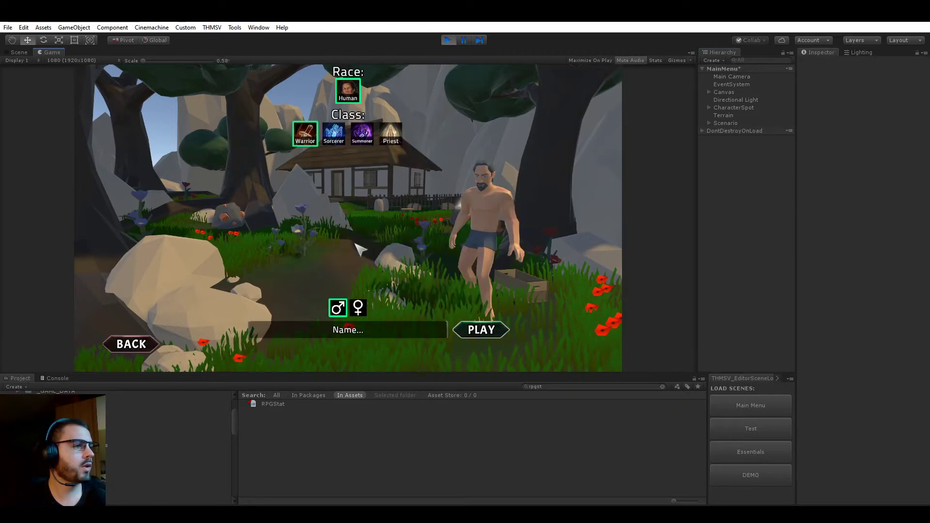
left_click(368, 329)
type("statTest")
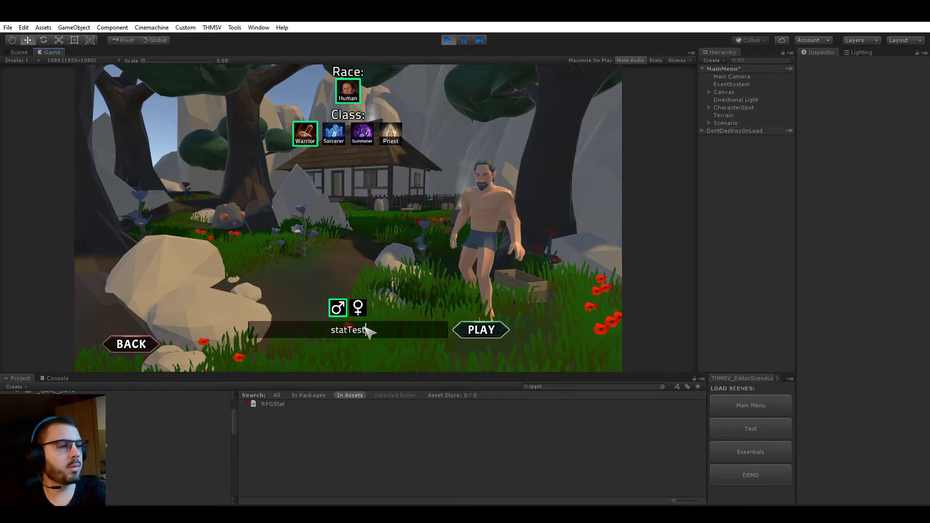
left_click(333, 132)
left_click(476, 331)
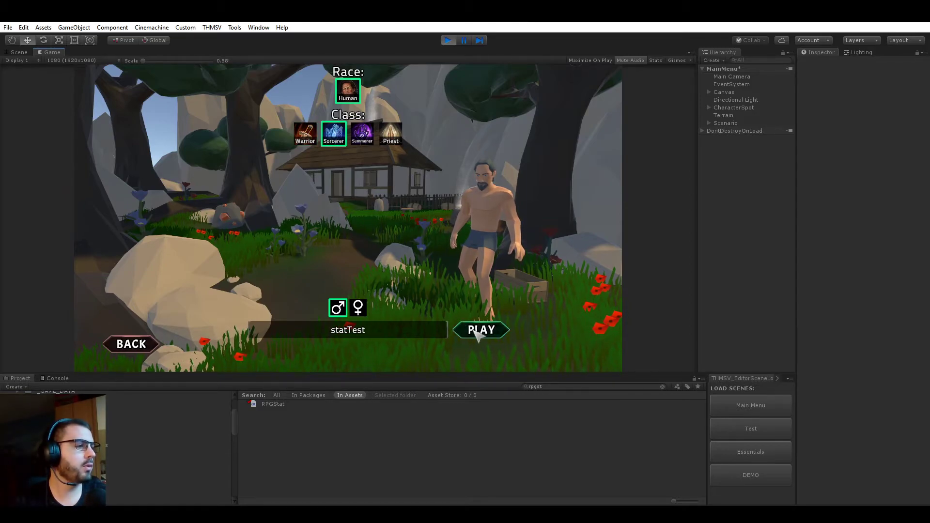
Learn the first rank of Fireball in the Sorcerer talent tree and place it in slot Q
key("c")
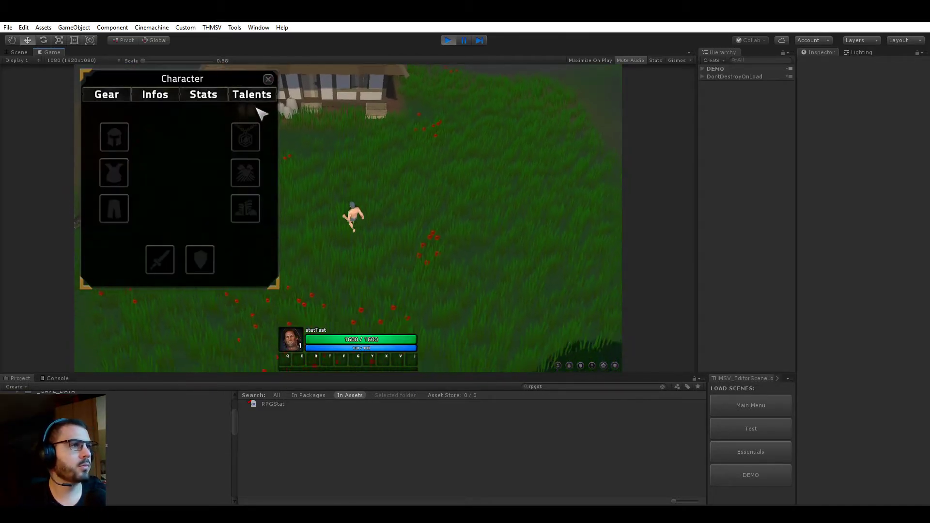
left_click(249, 93)
left_click(195, 122)
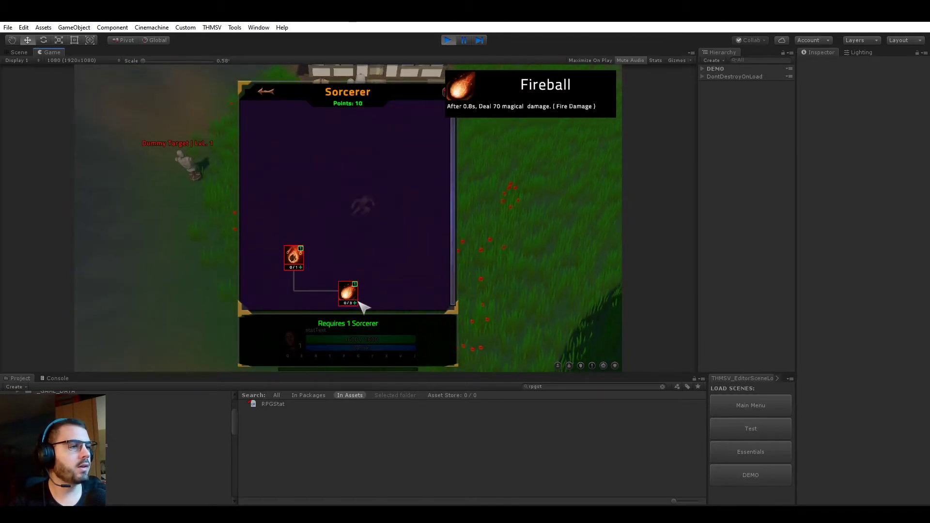
left_click(348, 292)
left_click_drag(350, 289, 287, 359)
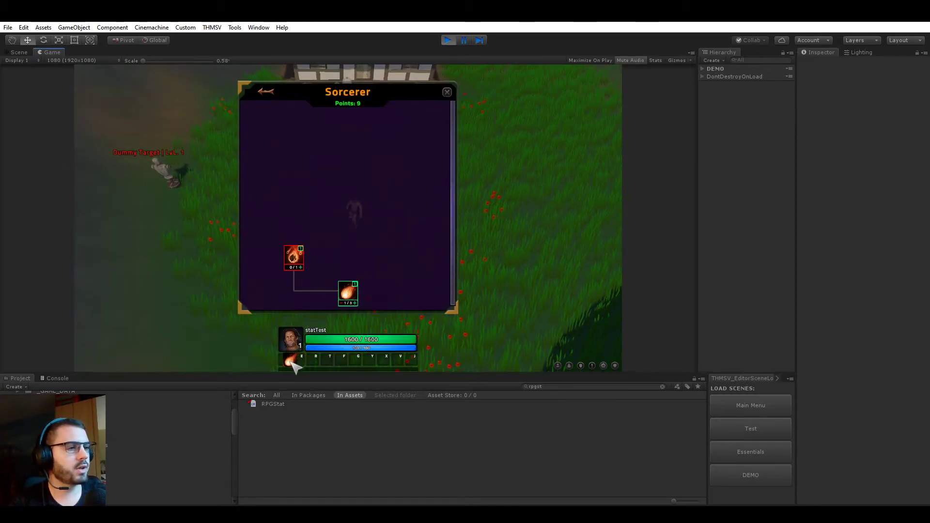
left_click(446, 92)
Review the character's stats, then stop the play test
key("c")
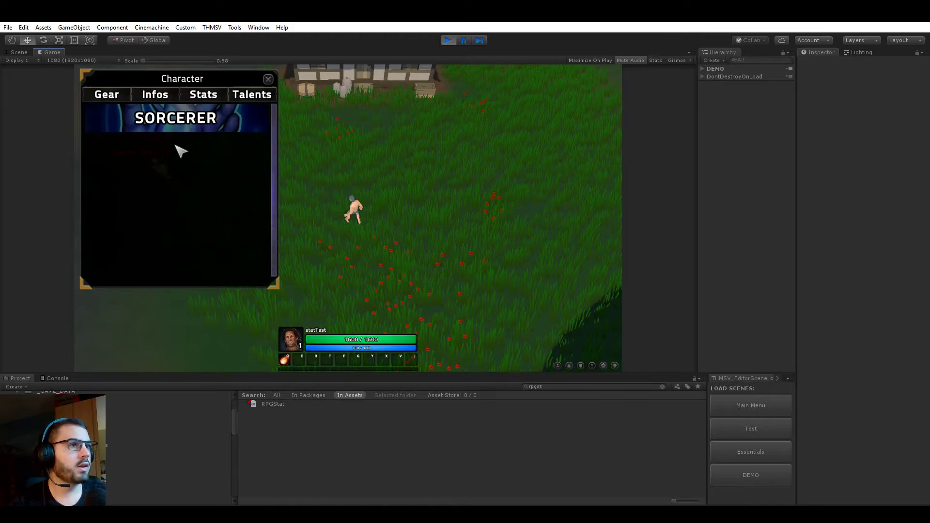
left_click(202, 95)
mouse_move(273, 130)
left_mouse_down()
mouse_move(286, 201)
mouse_move(320, 159)
left_mouse_up()
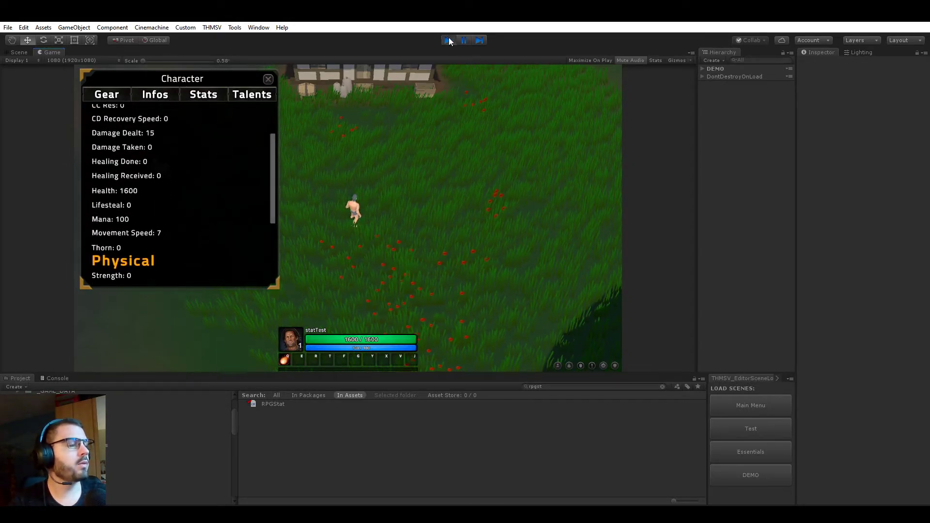
key("ctrl+p")
left_click(235, 27)
In RPG Builder's stats, search 'fire' and set FIRE_DAMAGE's UI category to Magical
left_click(231, 37)
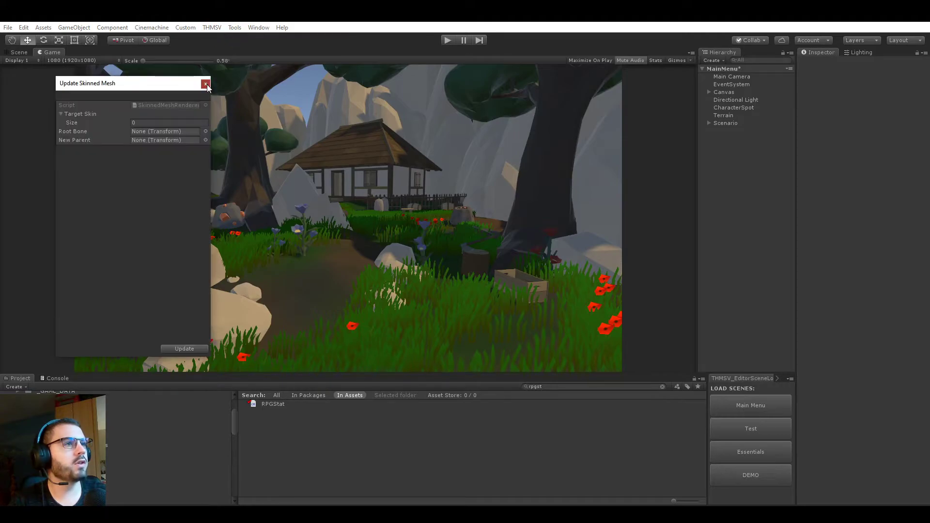
left_click(205, 84)
left_click(211, 27)
left_click(228, 39)
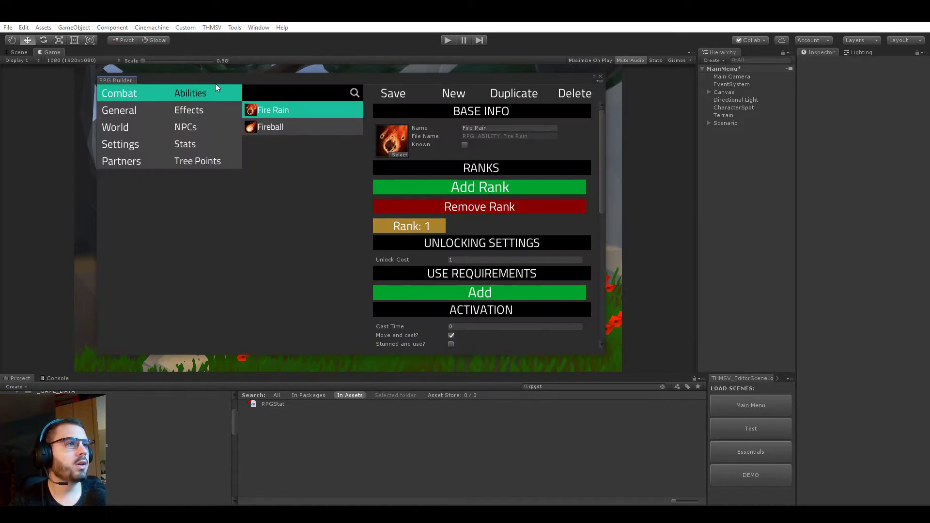
left_click(186, 144)
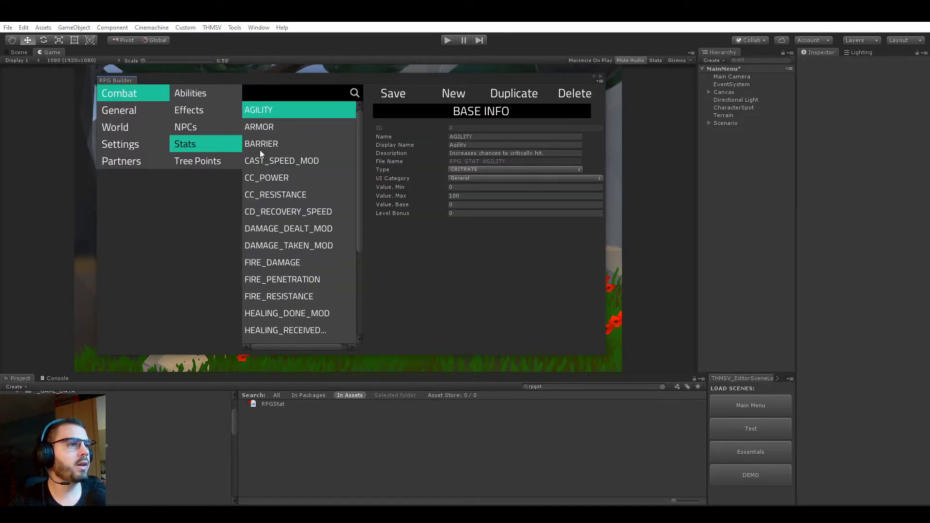
left_click(284, 89)
type("fire")
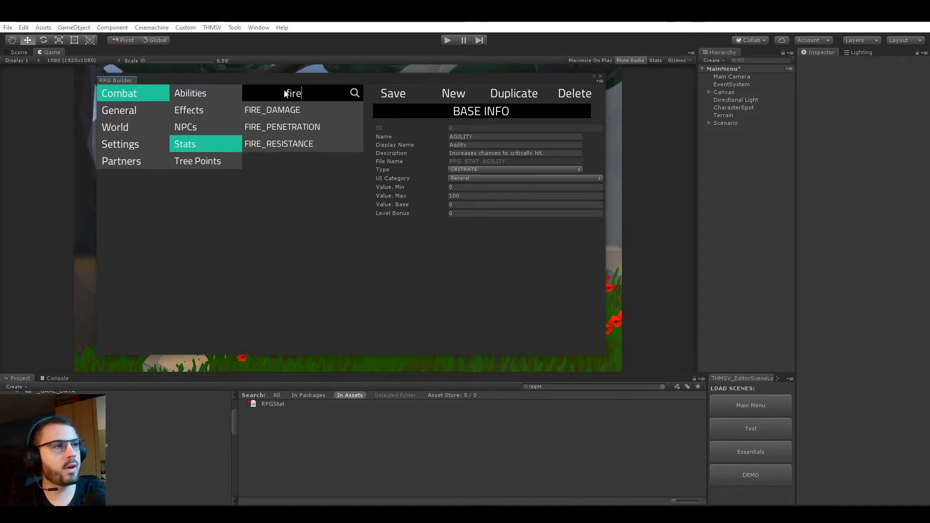
left_click(307, 110)
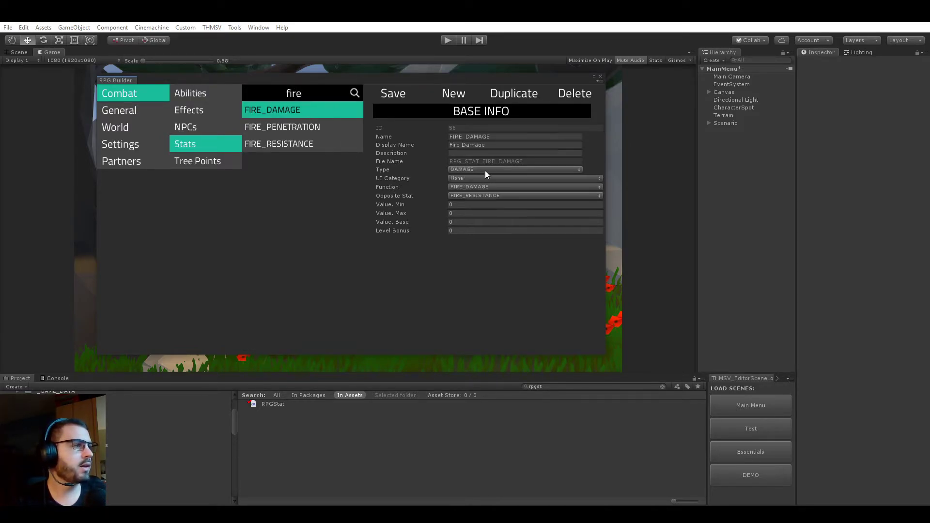
left_click(454, 178)
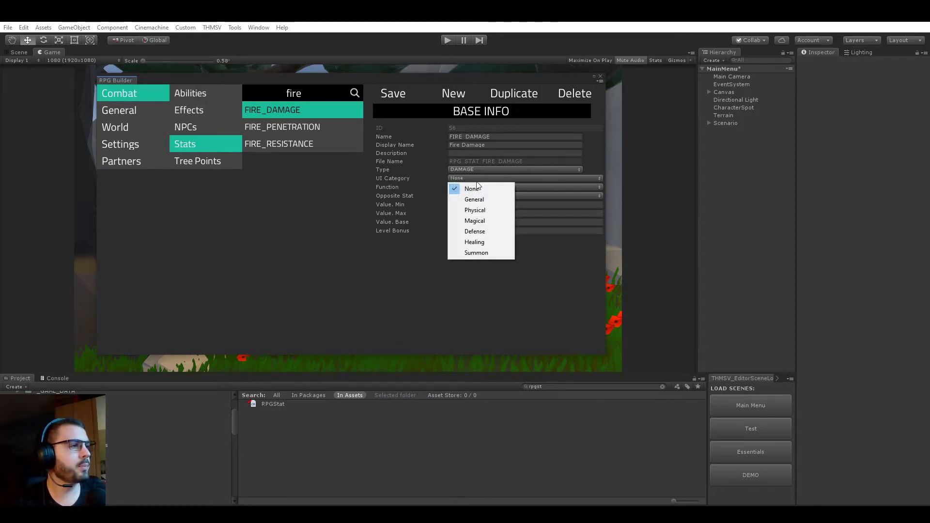
left_click(480, 221)
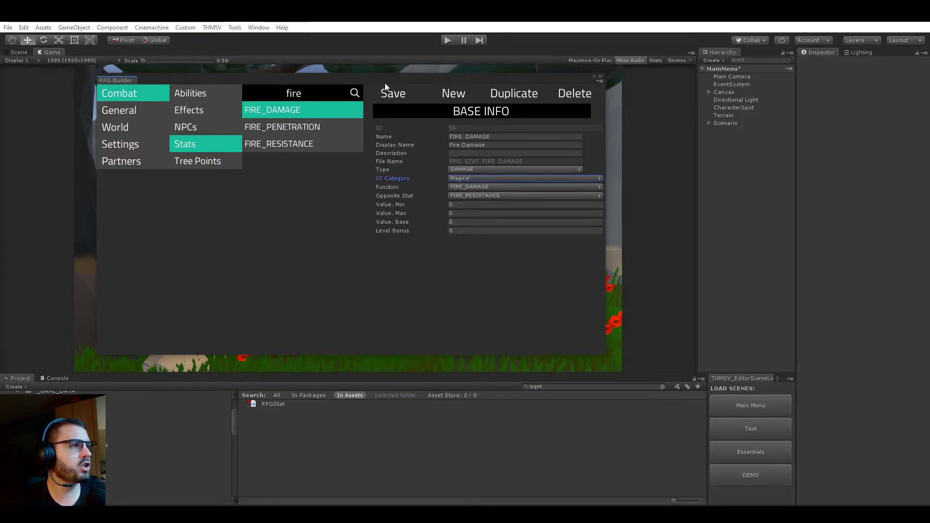
Bring up the combat settings to review the stat UI categories
left_click(128, 147)
left_click(205, 112)
scroll(296, 167, "down", 1)
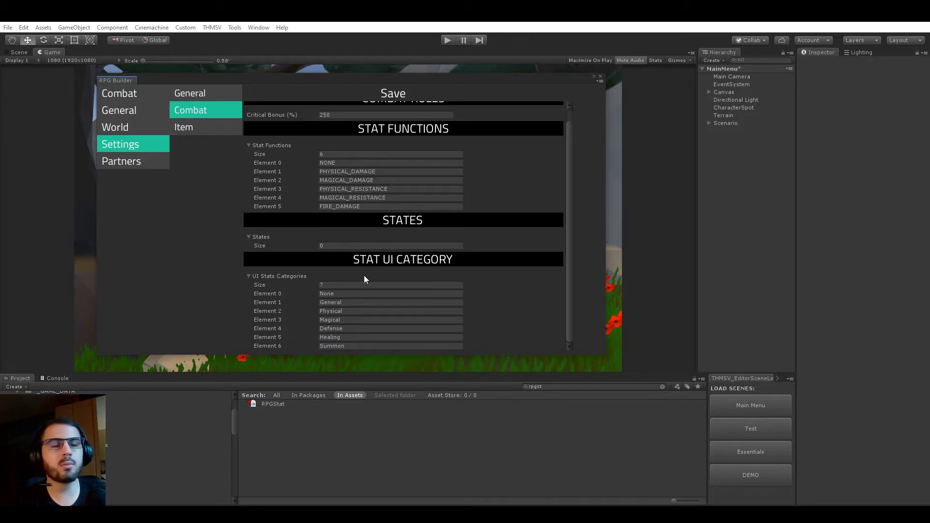
Search the stats for 'fire' and set FIRE_PENETRATION's UI category to Magical
left_click(127, 94)
left_click(180, 143)
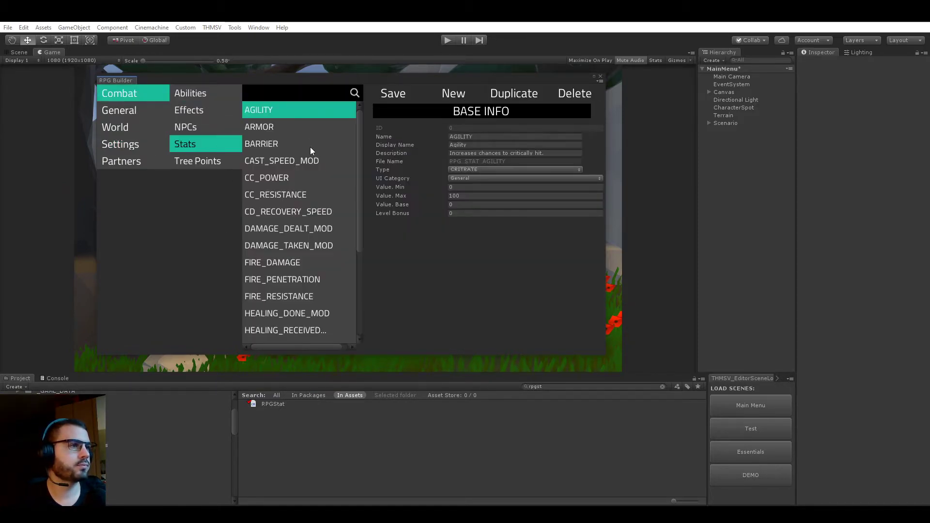
scroll(329, 148, "down", 4)
left_click(301, 95)
type("fire")
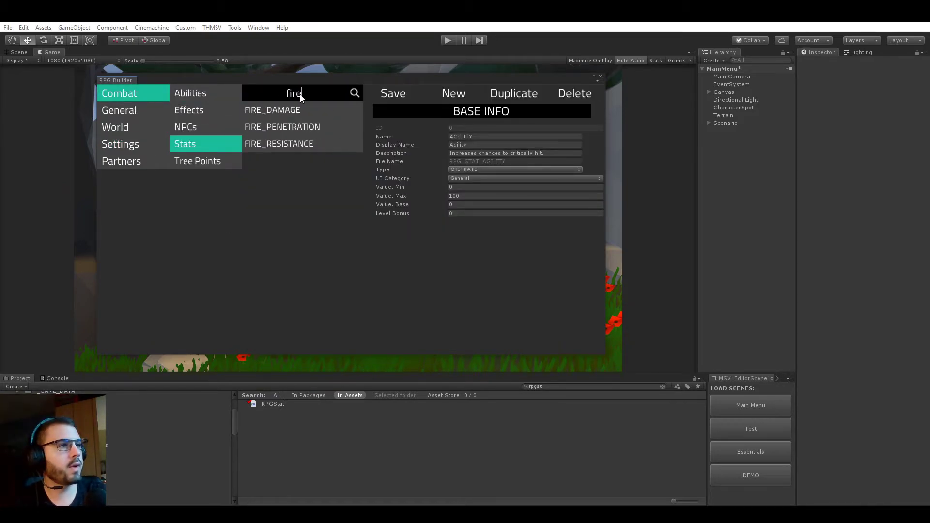
left_click(286, 110)
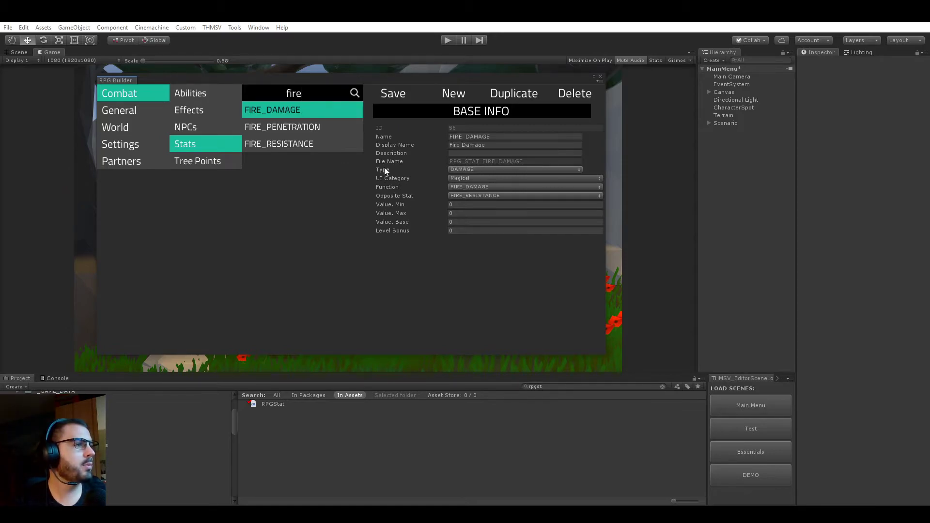
left_click(332, 134)
left_click(468, 179)
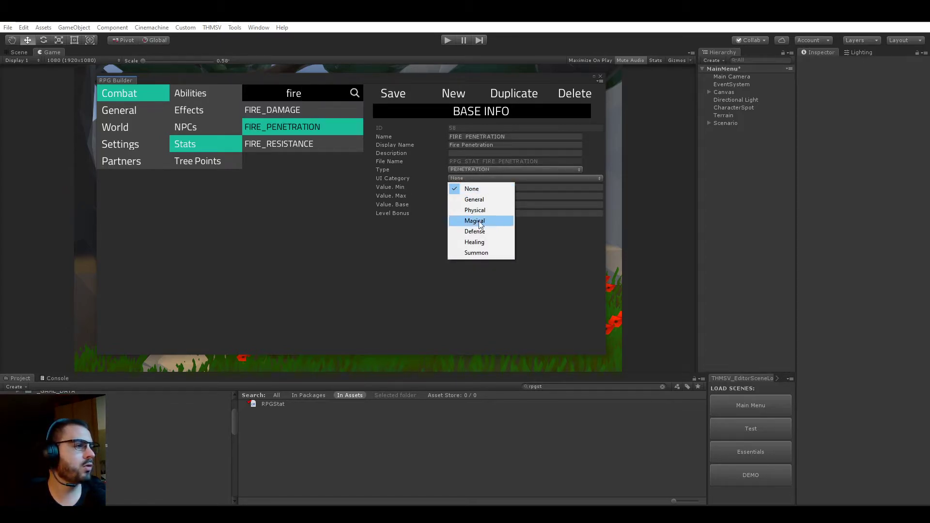
left_click(479, 220)
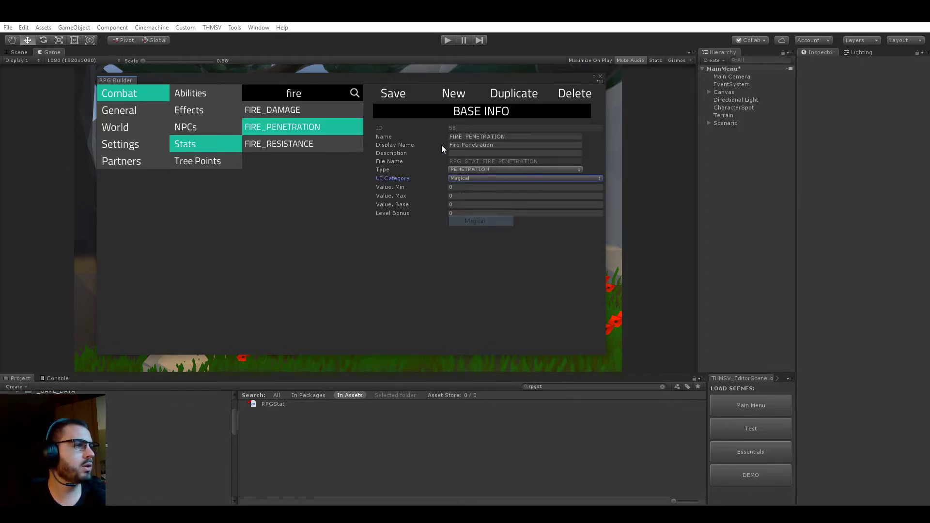
Set FIRE_RESISTANCE's UI category to Defense
left_click(302, 145)
left_click(463, 178)
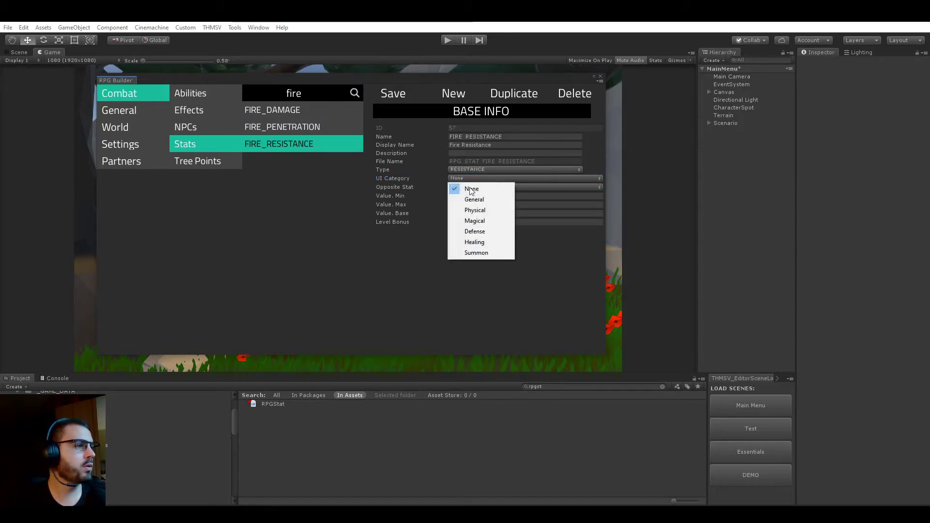
left_click(475, 231)
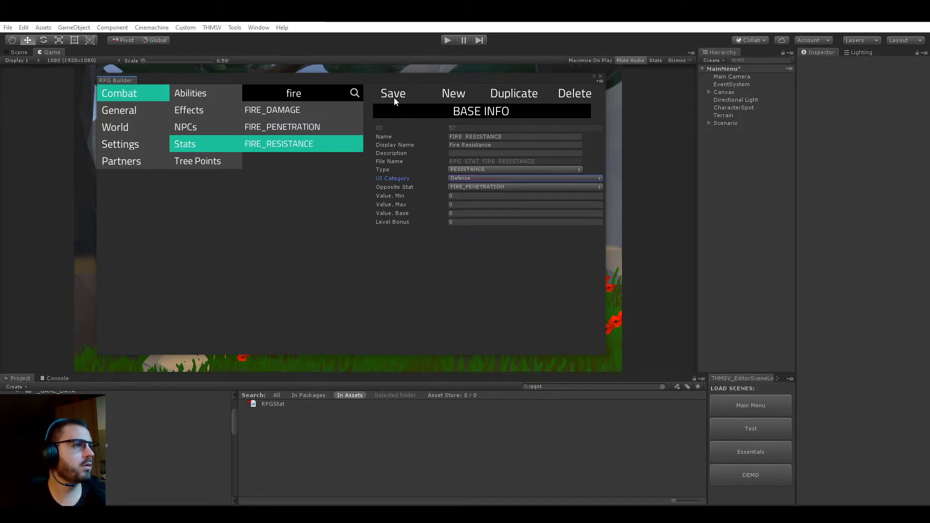
Close RPG Builder, enter Play mode and start a new Sorcerer character named 'Sorcerer'
left_click(600, 77)
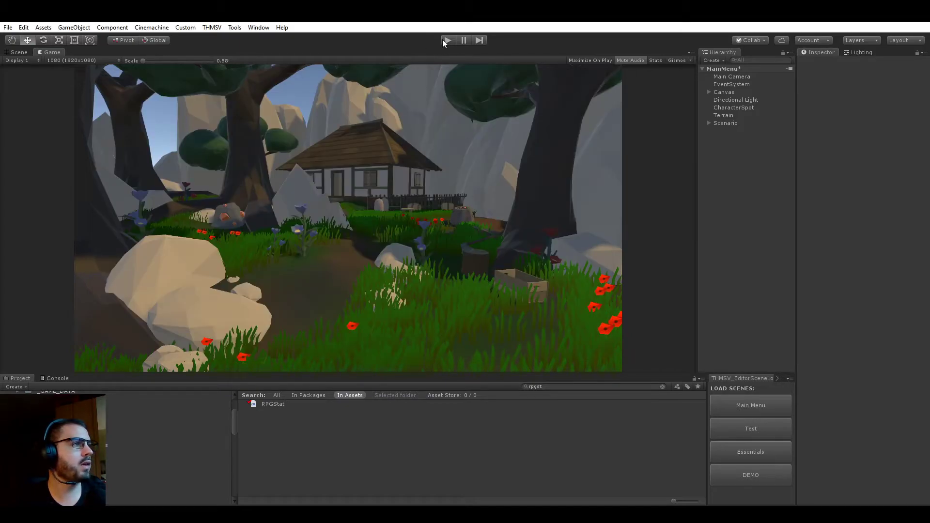
left_click(443, 39)
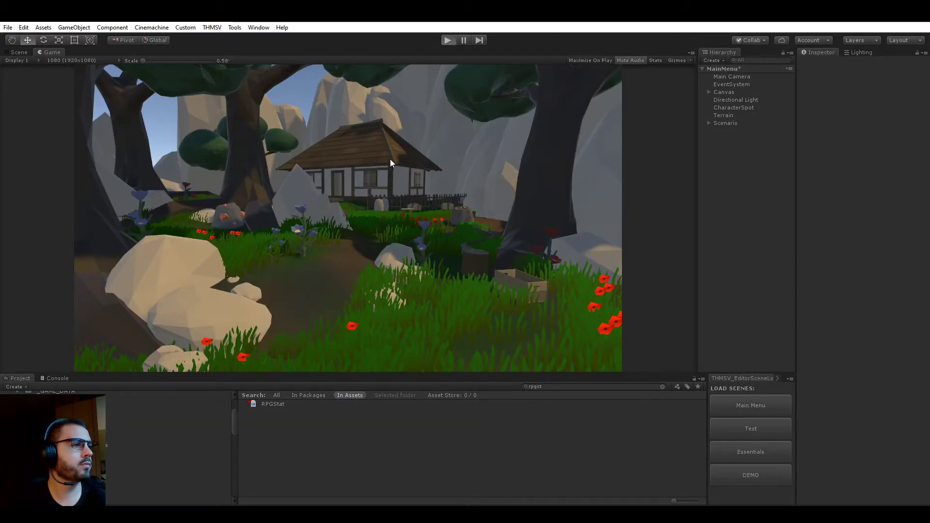
left_click(383, 233)
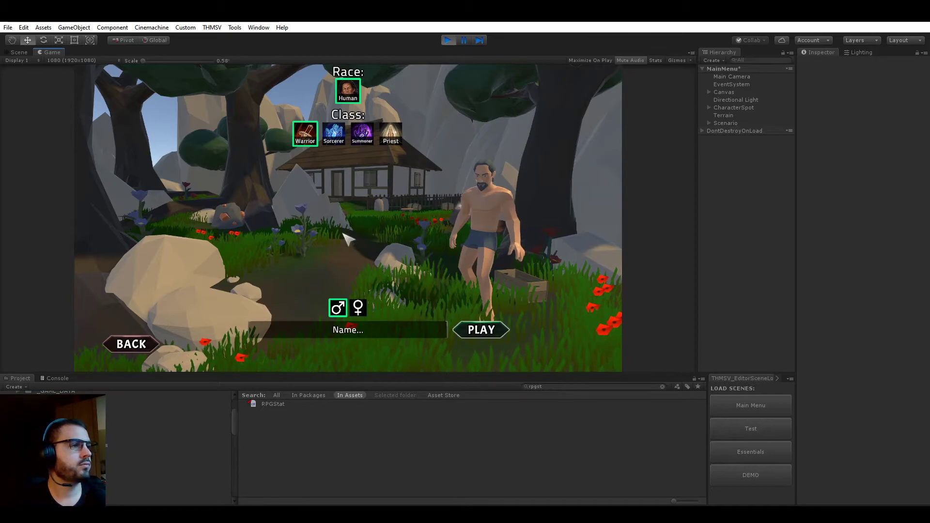
left_click(348, 330)
type("Sorcerer")
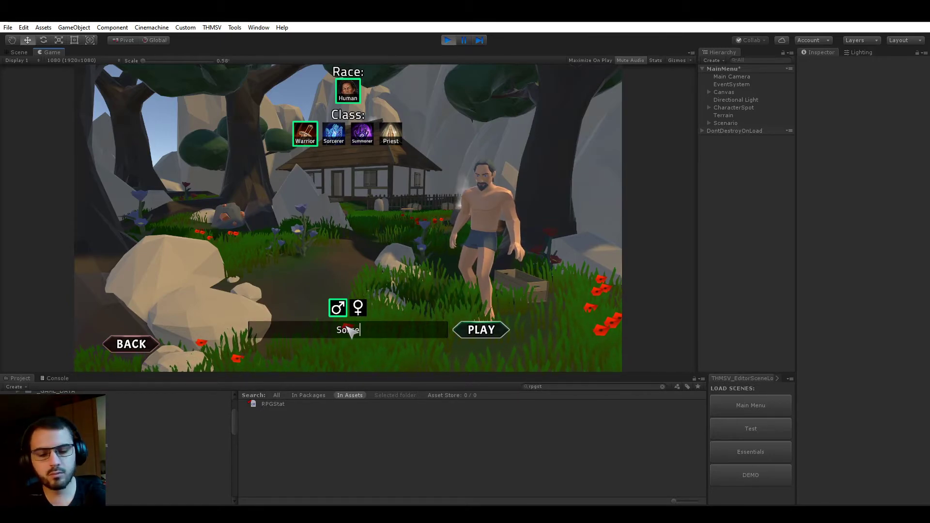
left_click(333, 133)
left_click(477, 328)
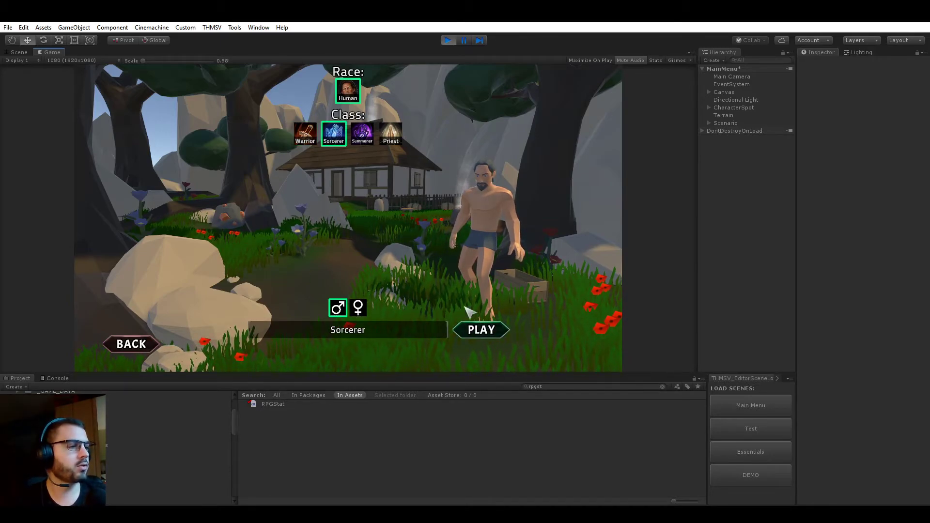
Scroll the character's Stats to the Magical and Defense fire entries at 0
key("c")
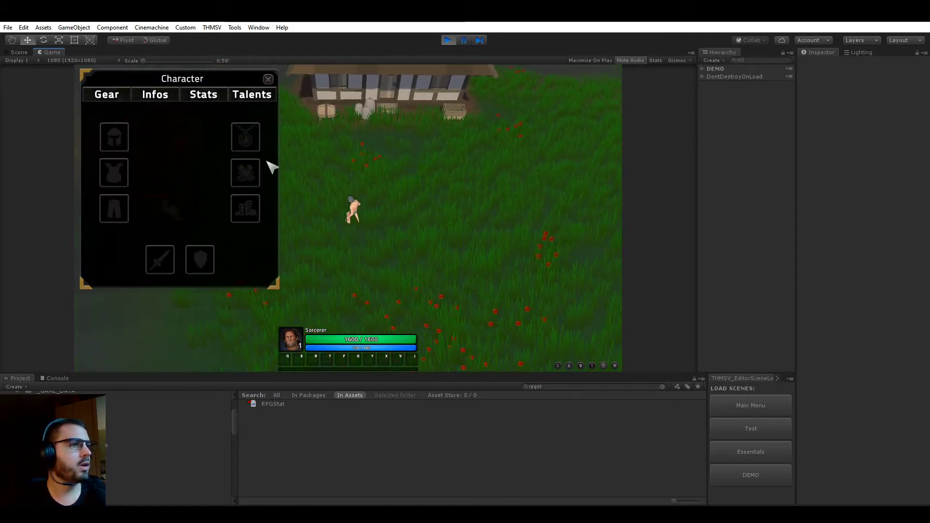
left_click(202, 93)
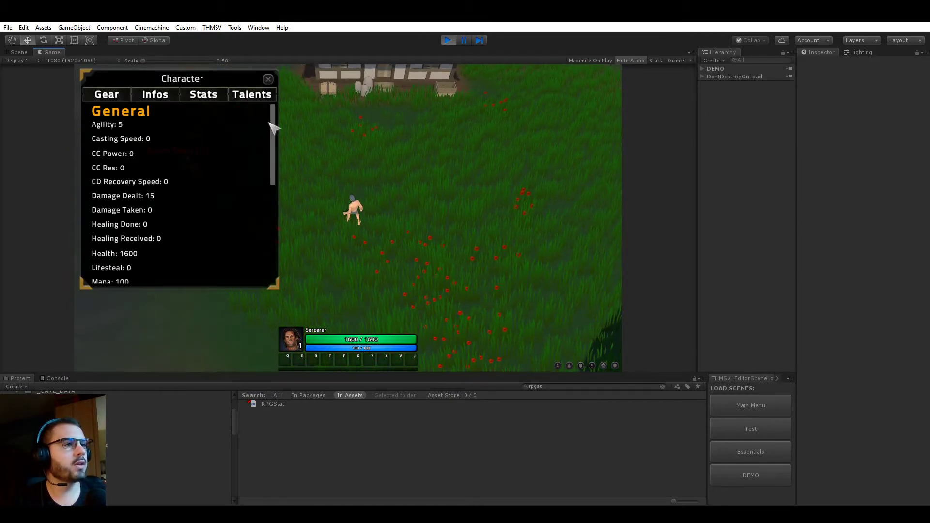
mouse_move(270, 124)
left_mouse_down()
mouse_move(282, 151)
mouse_move(281, 202)
left_mouse_up()
scroll(156, 185, "down", 1)
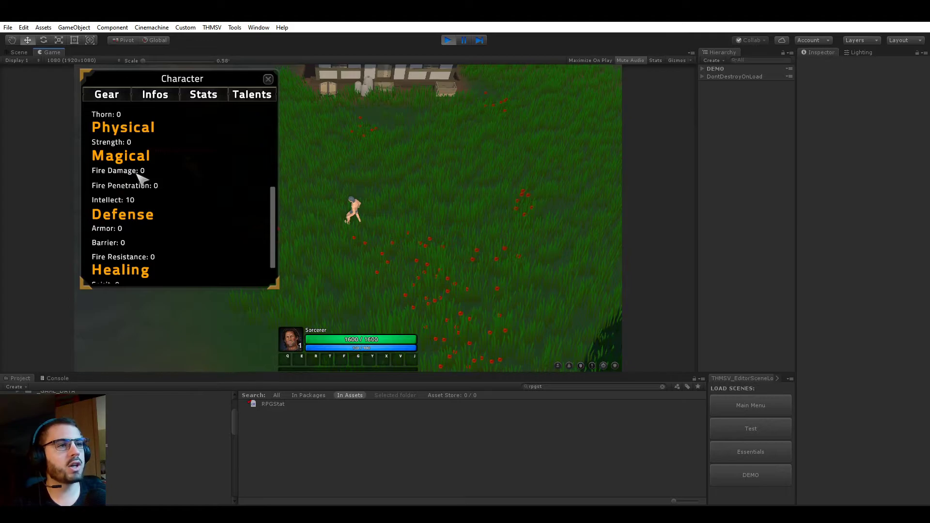
Spawn a Plate Helmet through the Developer Panel's item list
left_click(616, 366)
left_click(240, 176)
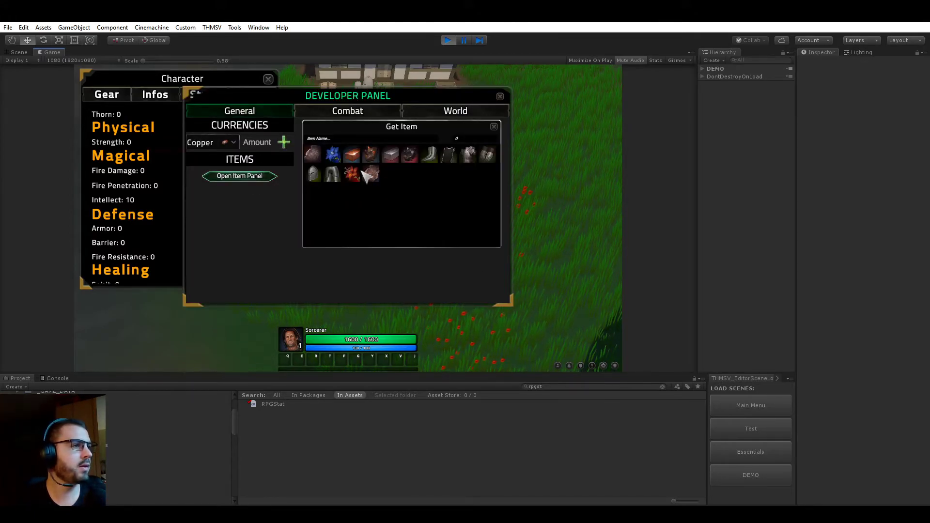
left_click(500, 96)
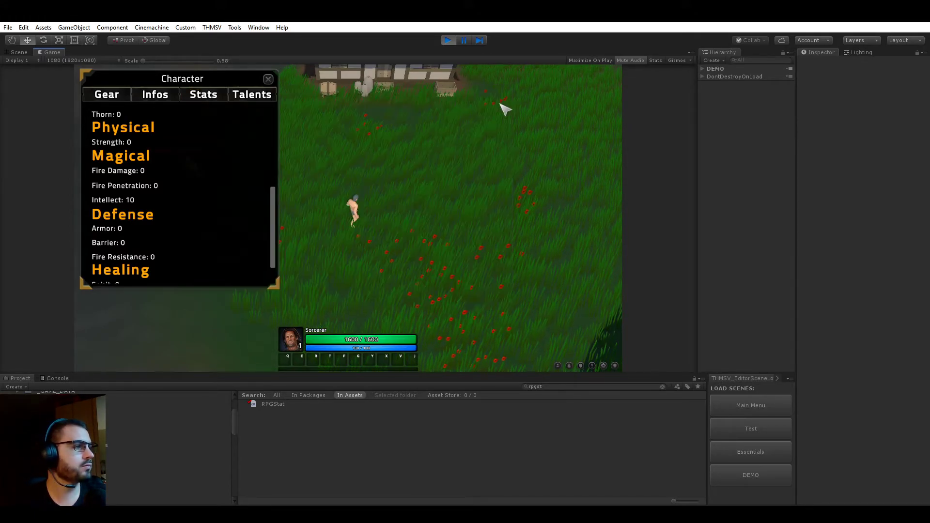
Equip the Plate Helmet to confirm +100 Fire Damage, then unequip it and close the window
left_click(570, 366)
right_click(435, 171)
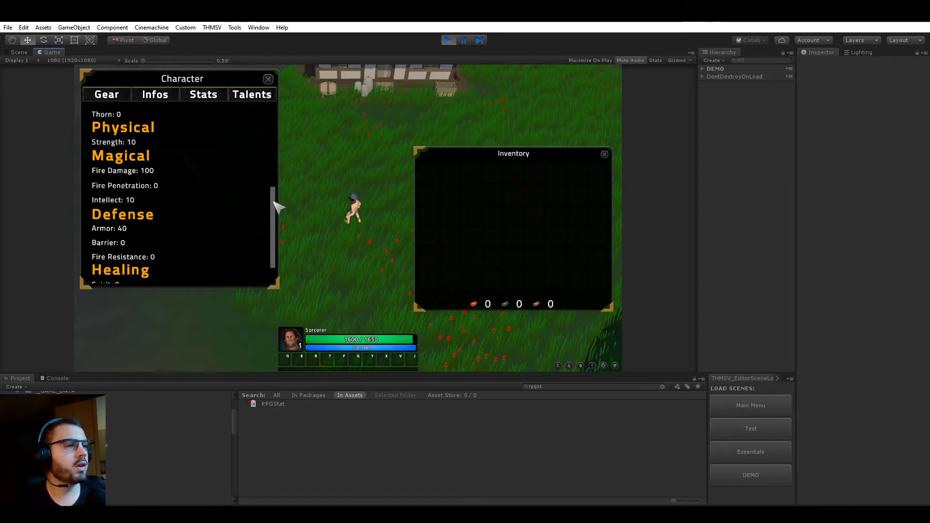
scroll(273, 199, "up", 1)
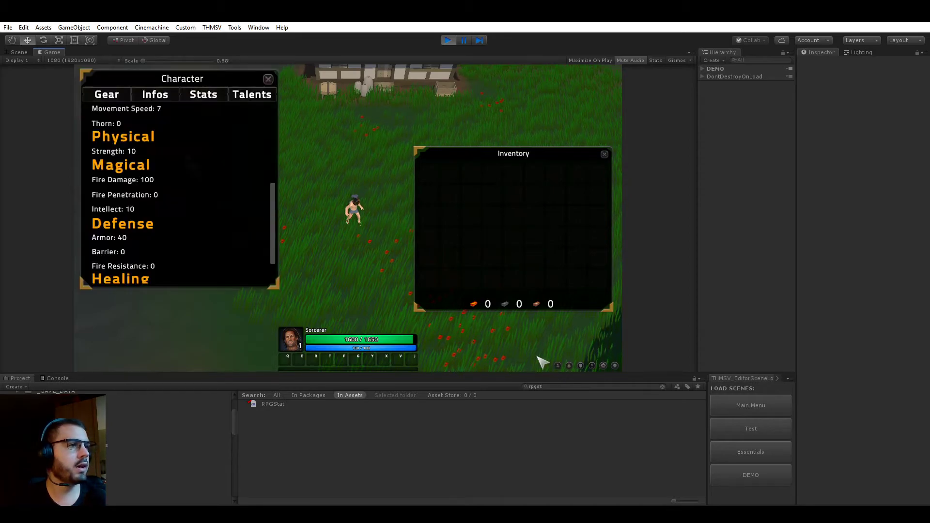
left_click(107, 94)
right_click(114, 137)
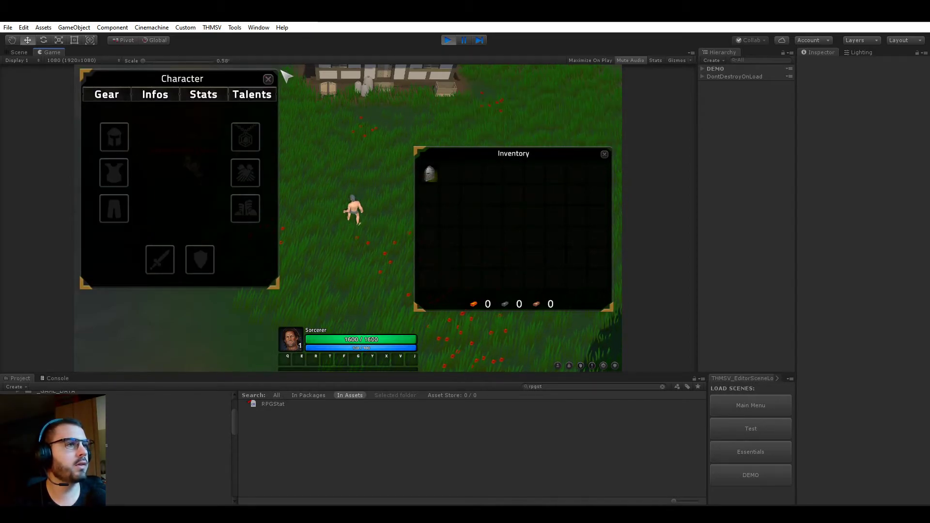
left_click(268, 79)
Learn the Sorcerer's Fireball talent and place it in the Q action-bar slot
left_click(604, 154)
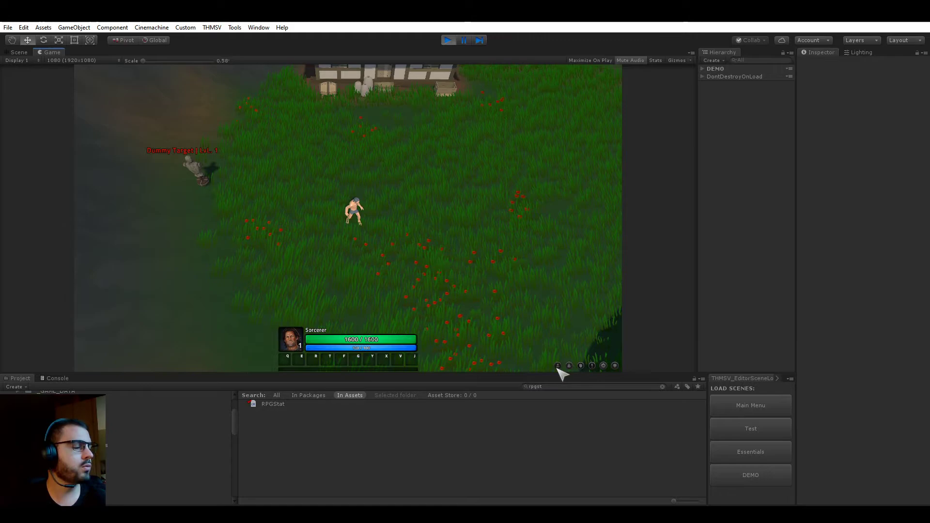
left_click(558, 367)
left_click(252, 94)
left_click(176, 116)
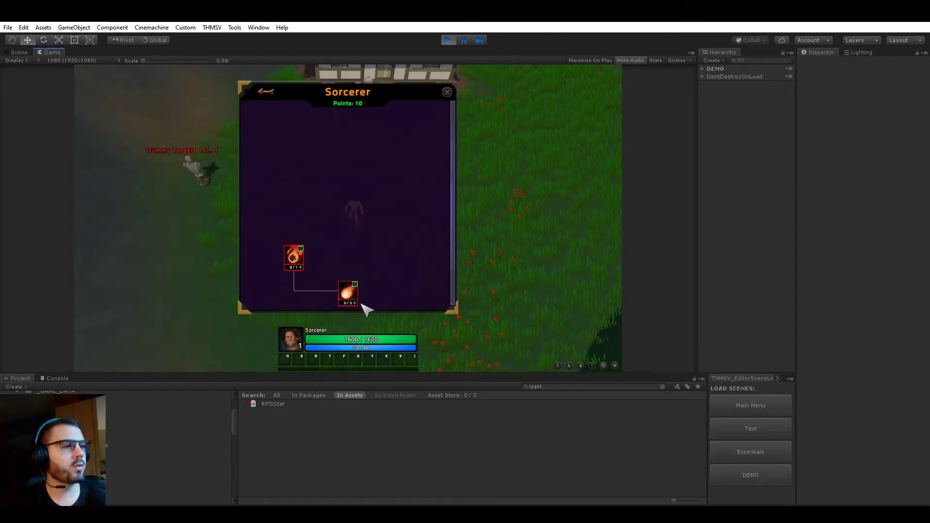
left_click(349, 293)
left_click_drag(349, 293, 288, 359)
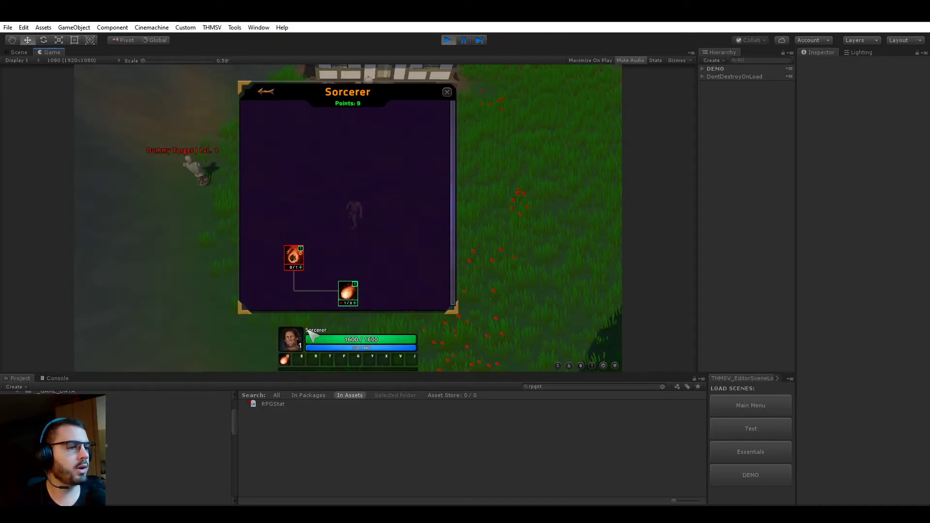
left_click(447, 93)
Cast Fireball four times at the Dummy Target
key("q")
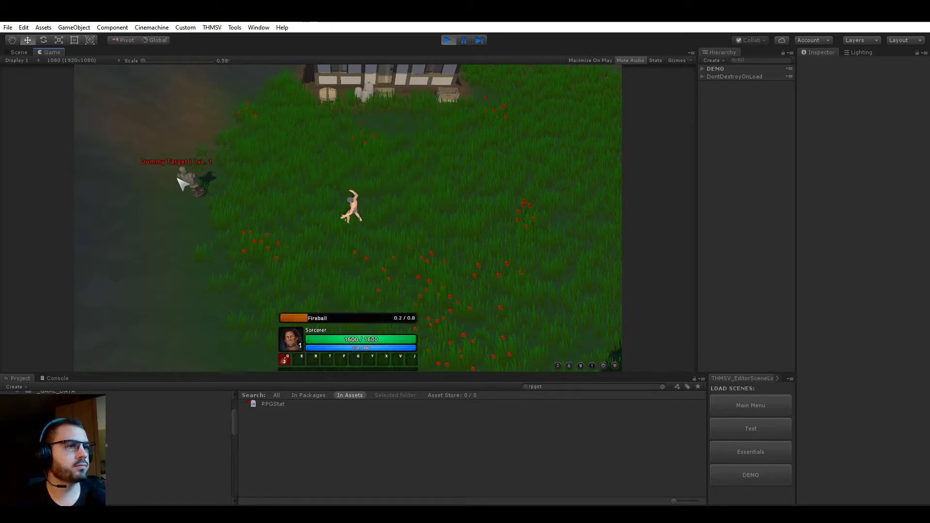
key("q")
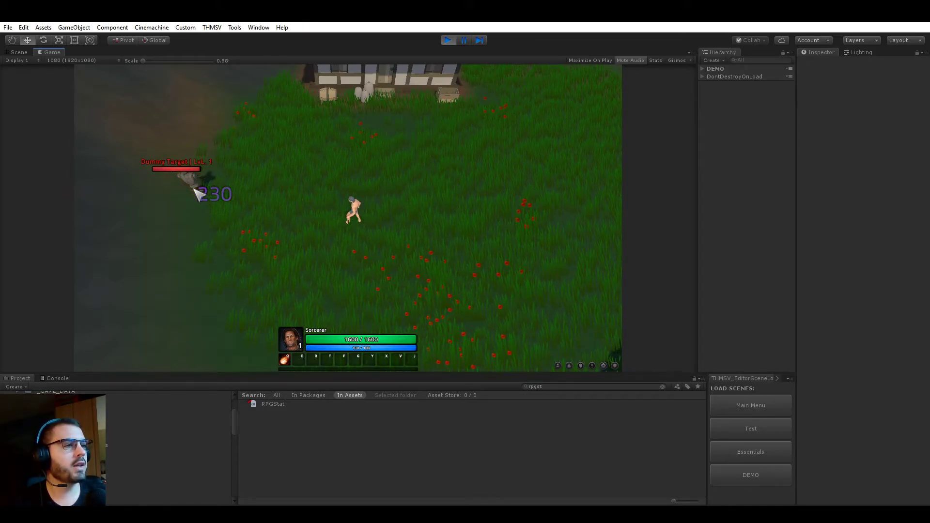
key("q")
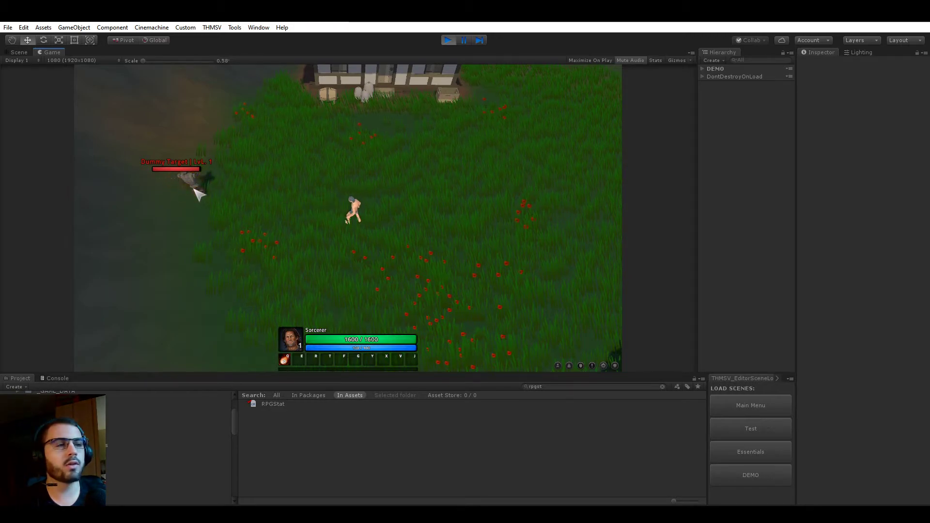
key("q")
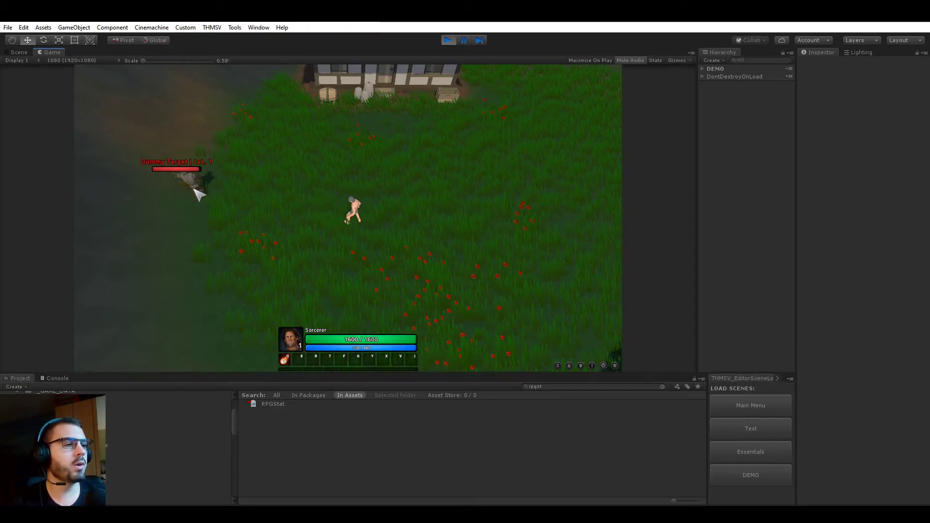
Cast one more Fireball, then equip the Plate Helmet from the inventory
key("q")
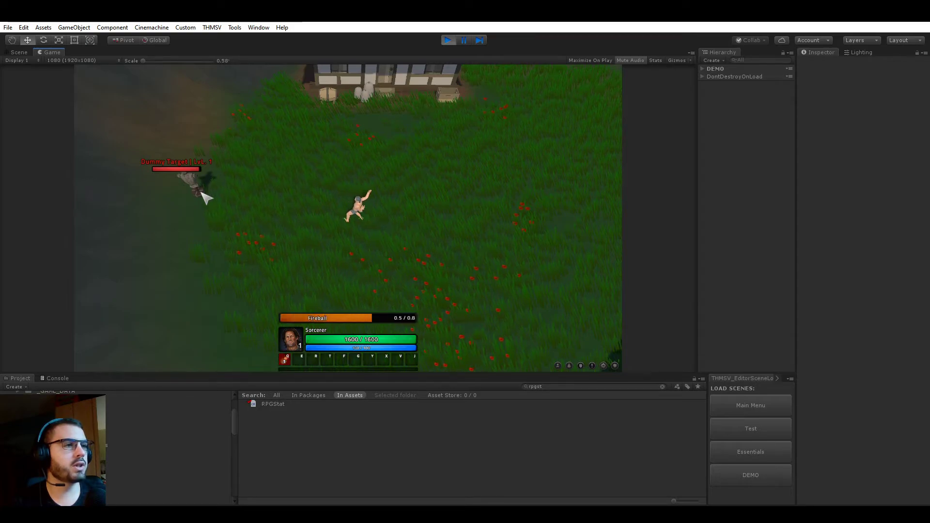
left_click(569, 366)
mouse_move(439, 177)
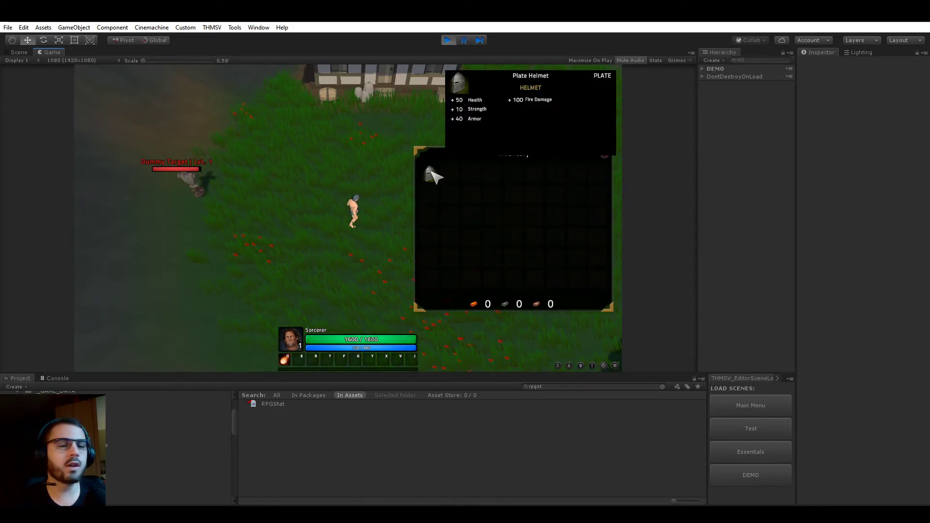
right_click(432, 176)
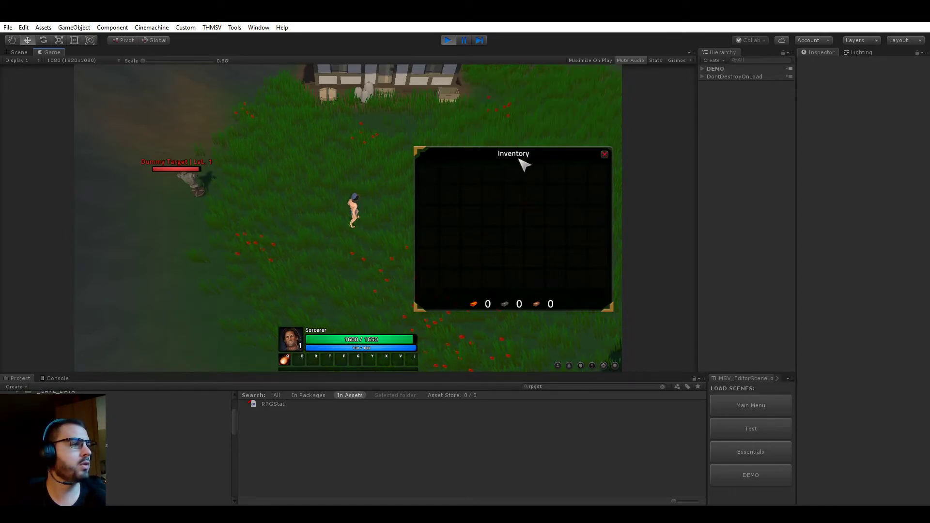
left_click(605, 155)
Cast Fireball six times at the Dummy Target, one hit landing 517 damage
key("q")
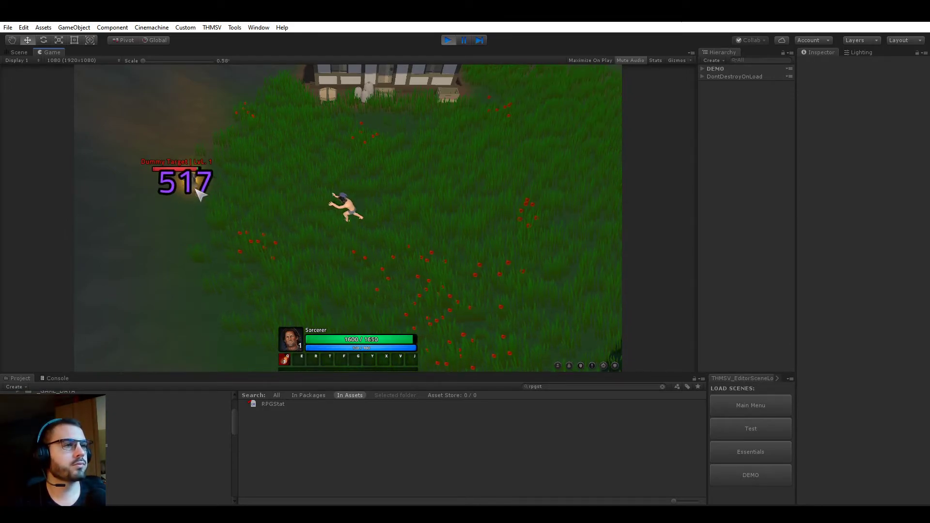
key("q")
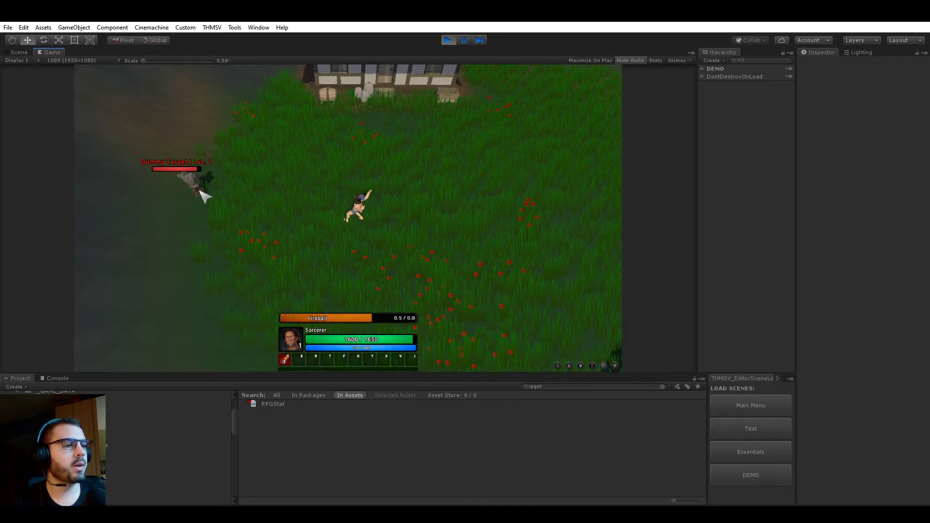
key("q")
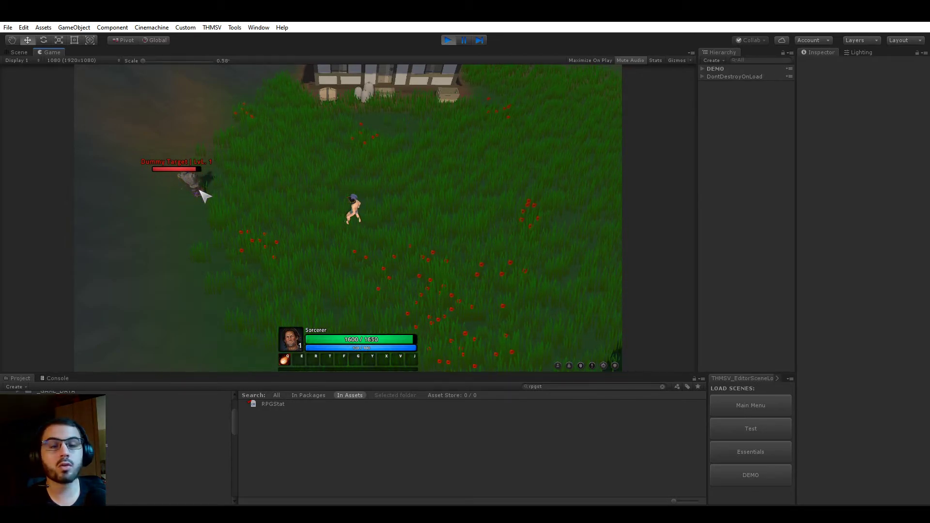
key("q")
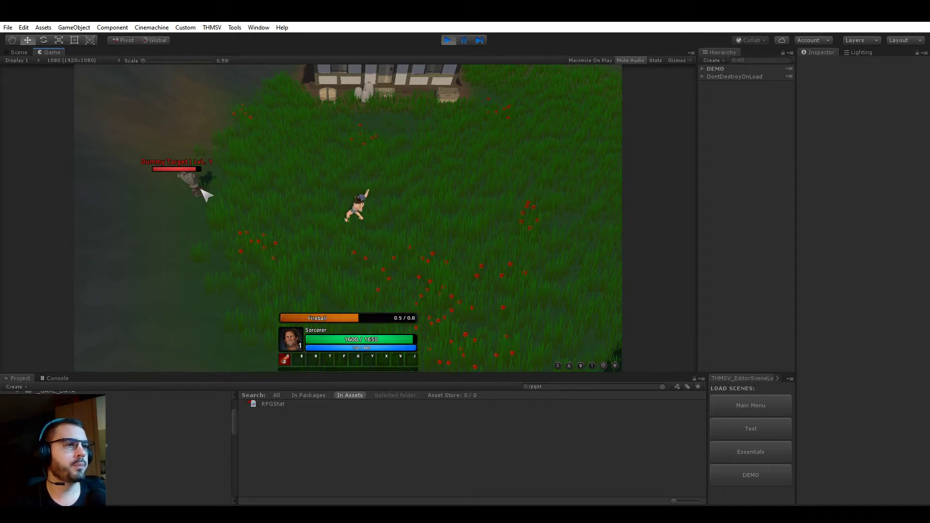
key("q")
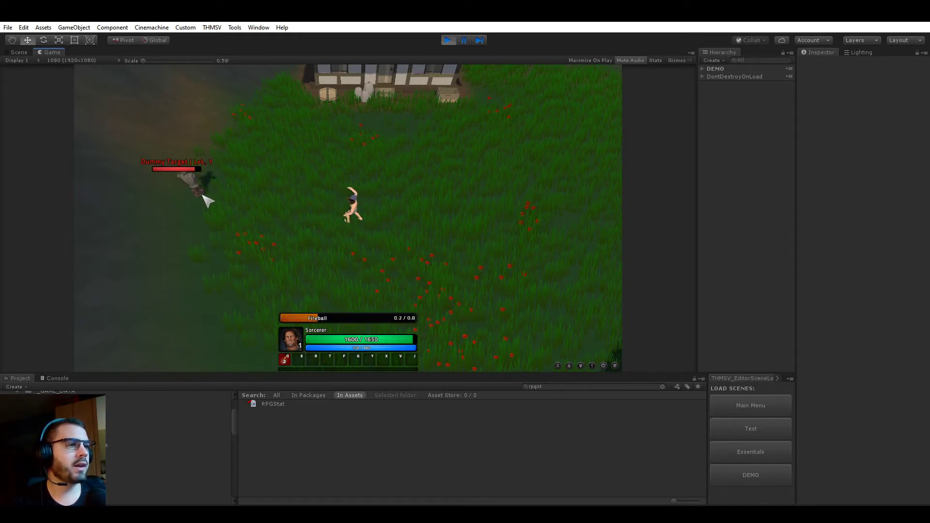
key("q")
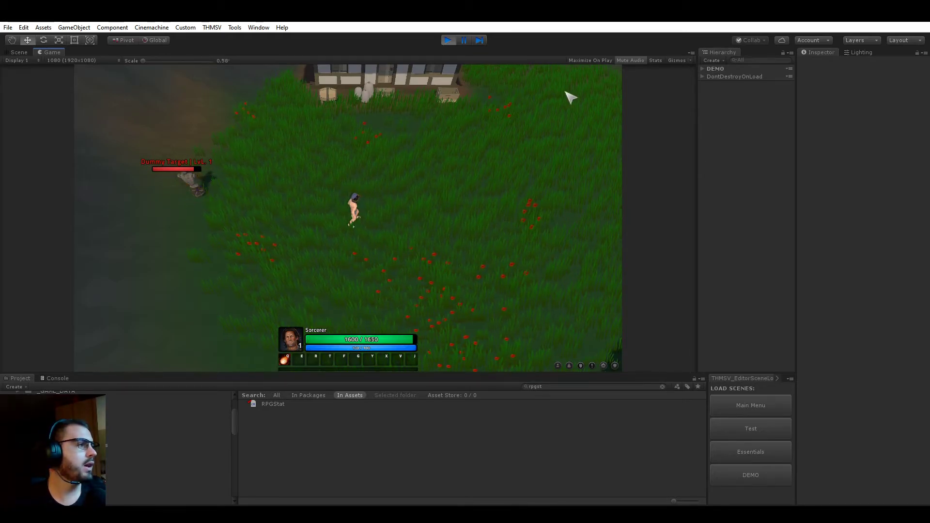
Set the DummyTarget(Clone)'s FIRE_RESISTANCE current value to 50
left_click(702, 69)
left_click(740, 138)
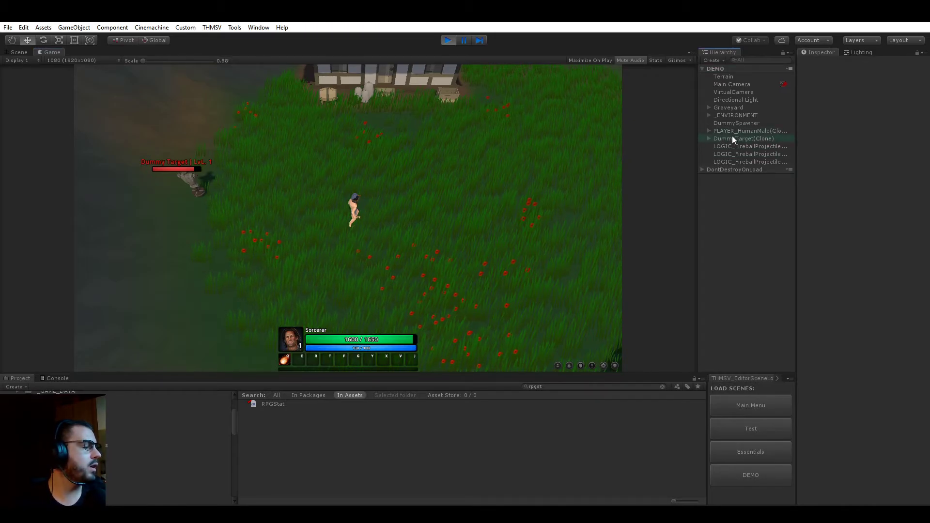
left_click_drag(797, 193, 734, 192)
scroll(744, 202, "down", 3)
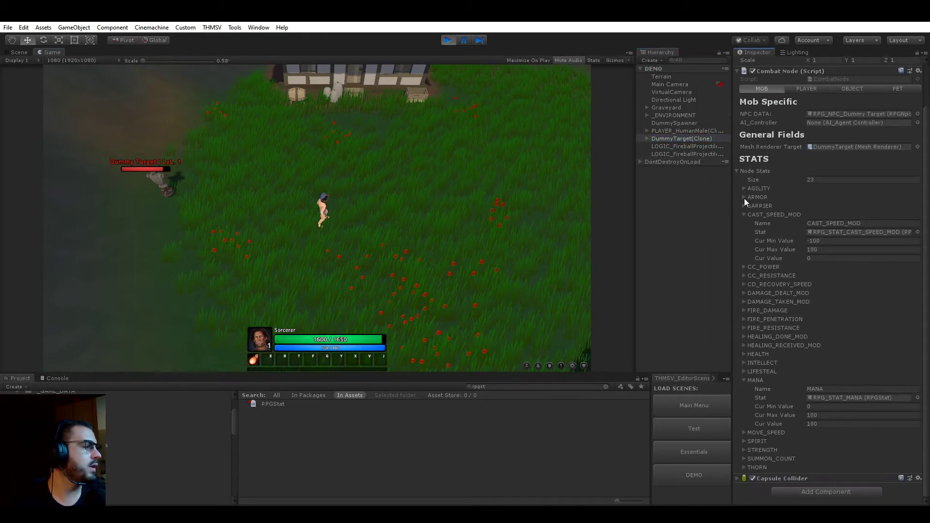
left_click(765, 216)
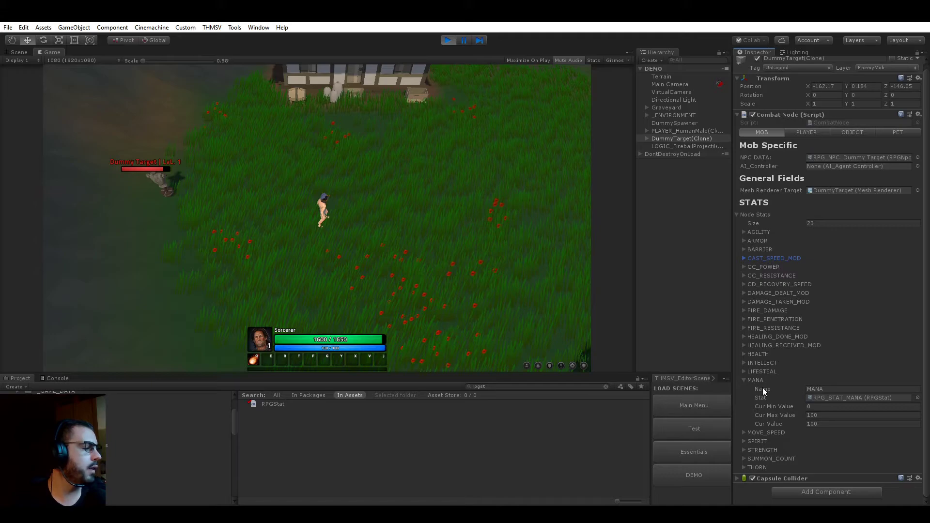
left_click(780, 327)
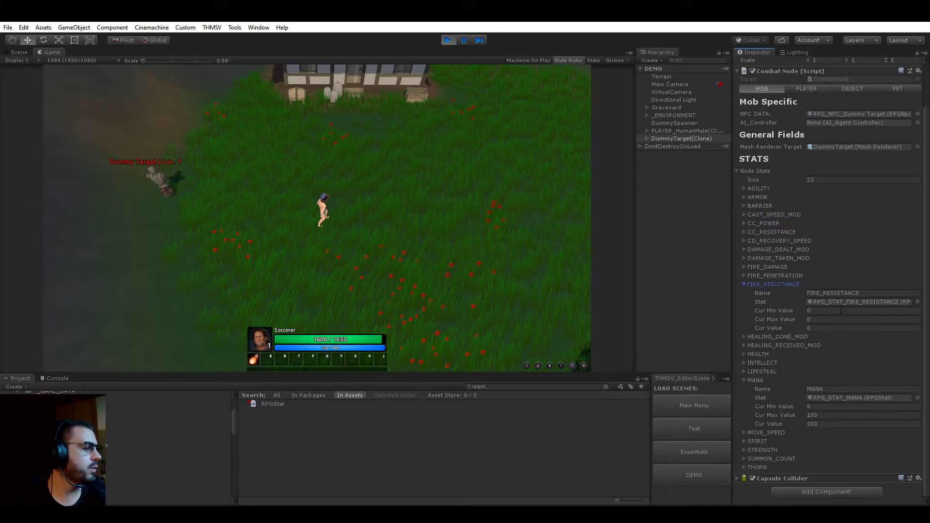
left_click(829, 328)
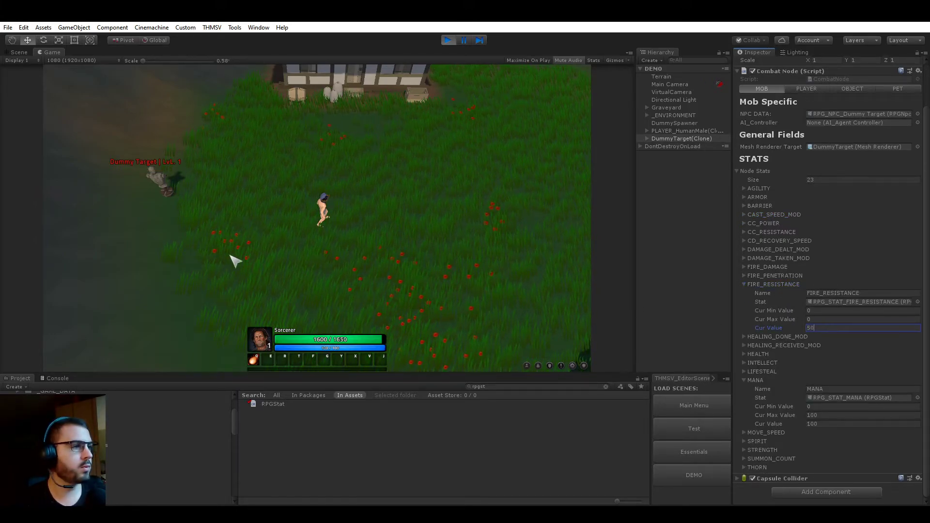
left_click(218, 235)
Cast Fireball repeatedly at the dummy, with resistance kept at 50, each hit dealing 103
key("q")
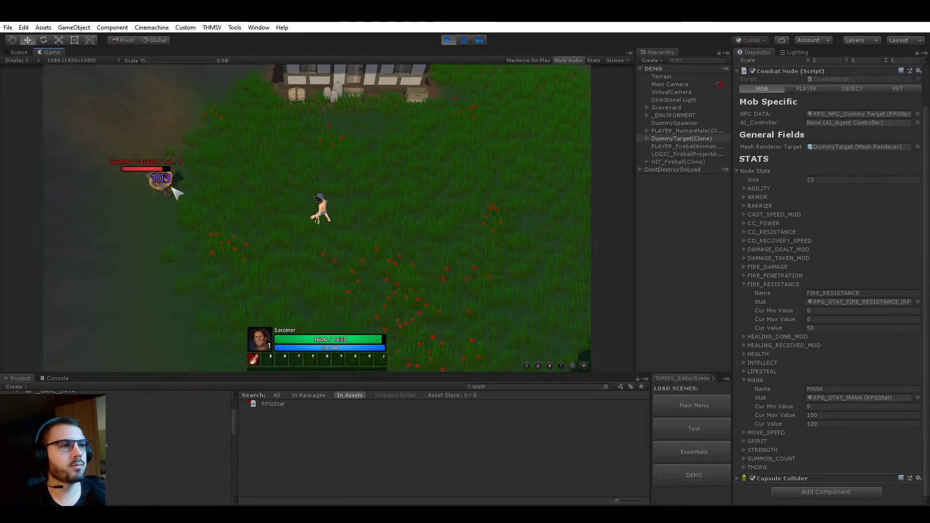
key("q")
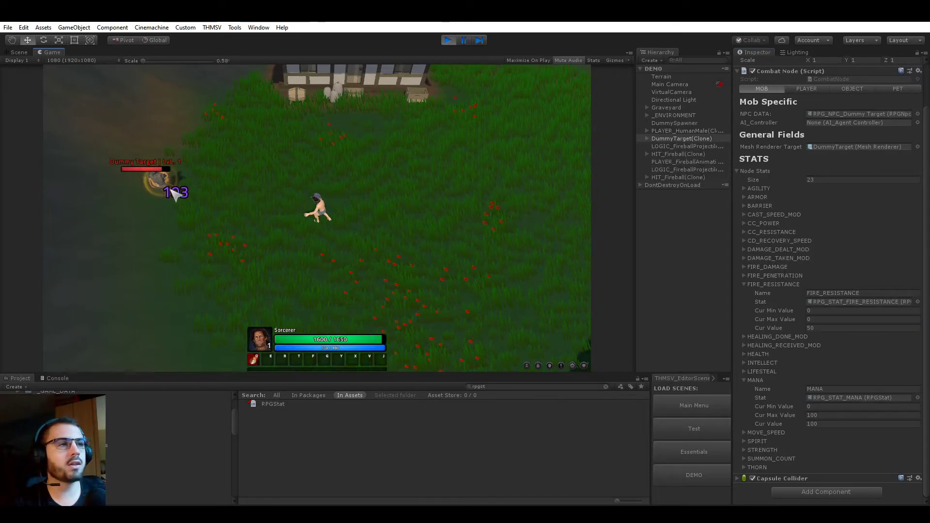
key("q")
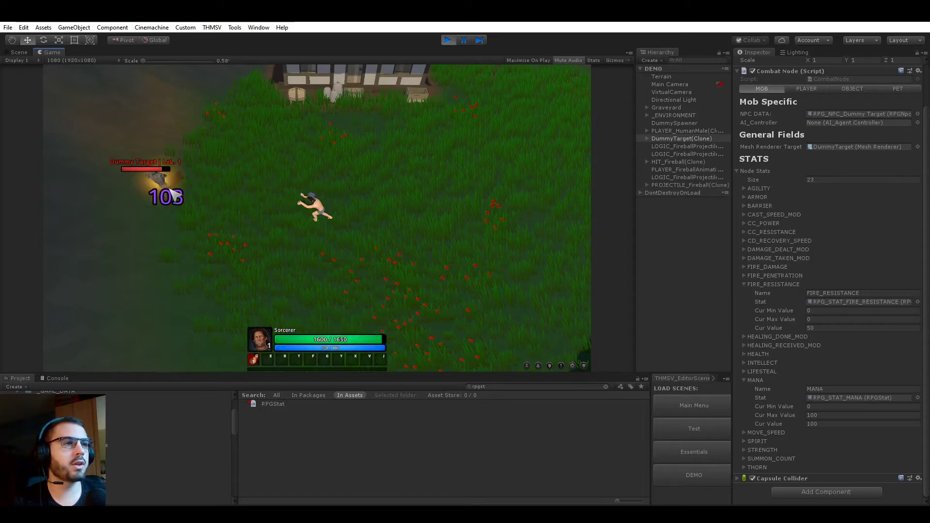
key("q")
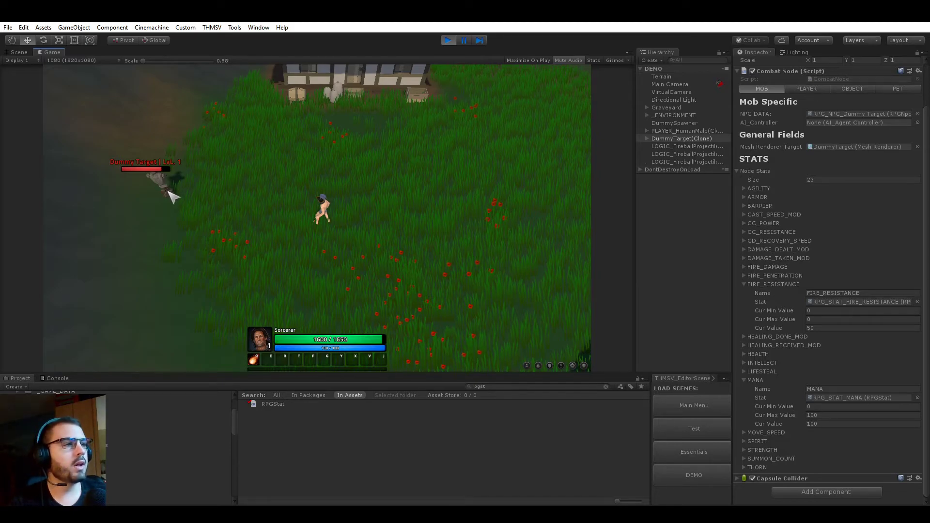
key("q")
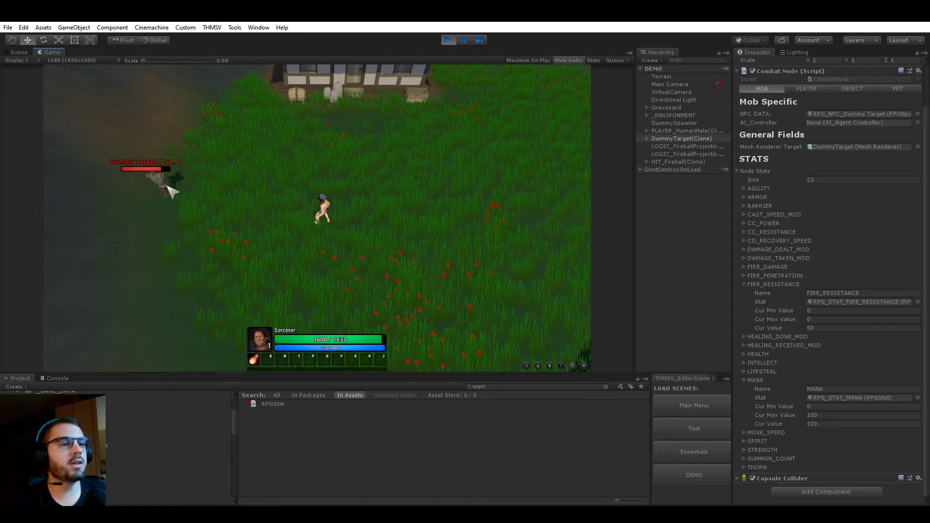
key("q")
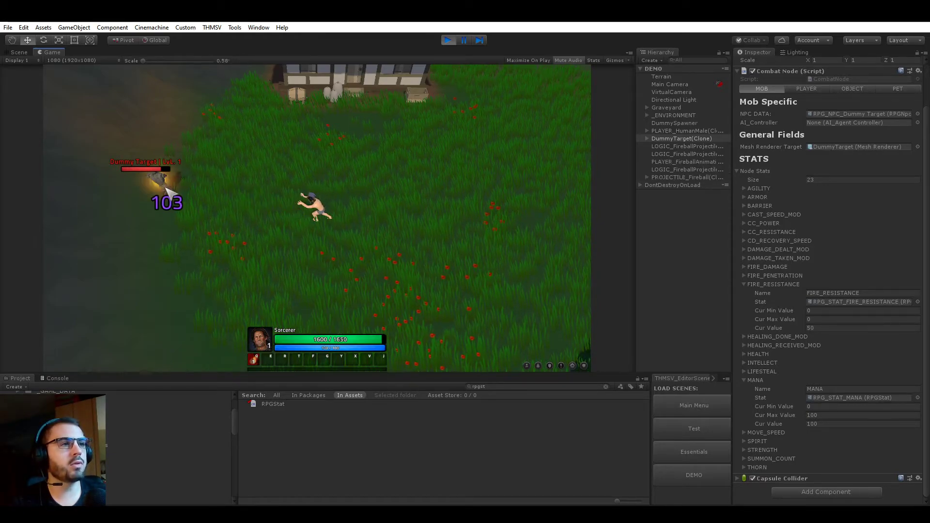
key("q")
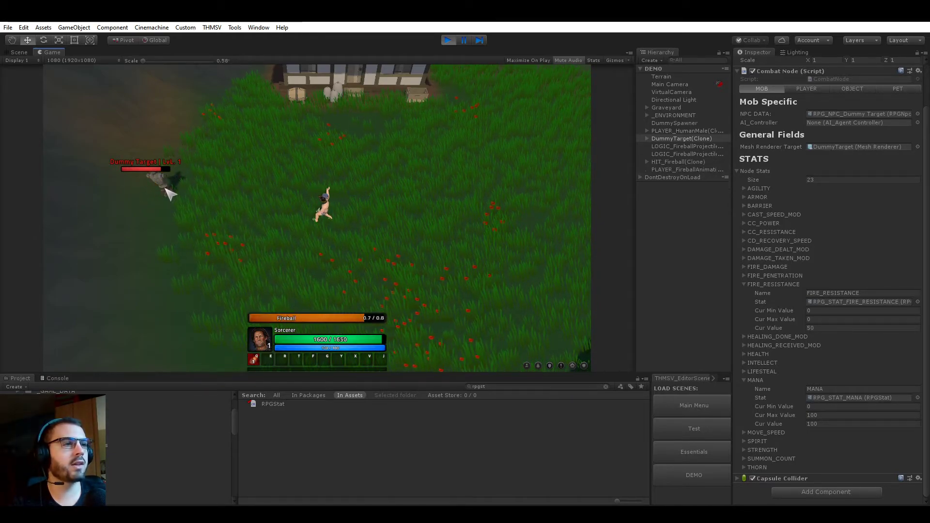
left_click(822, 328)
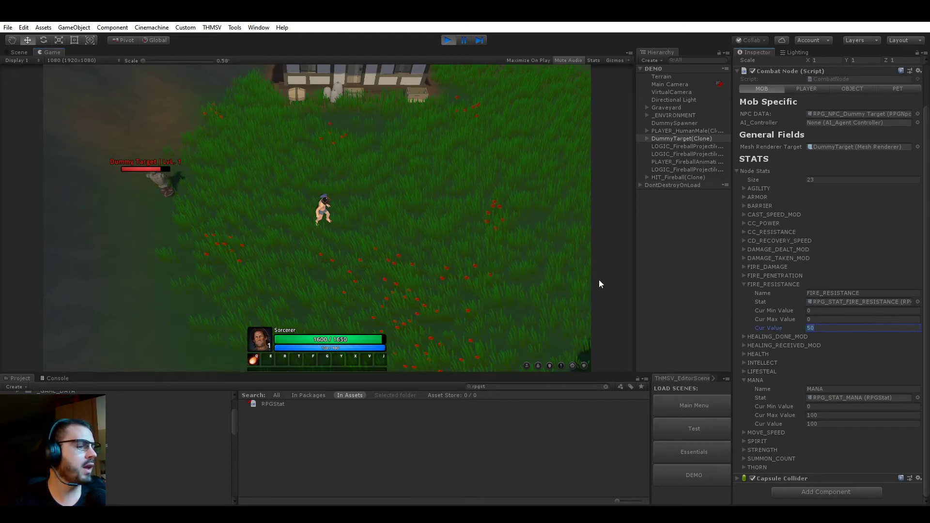
left_click(194, 211)
key("q")
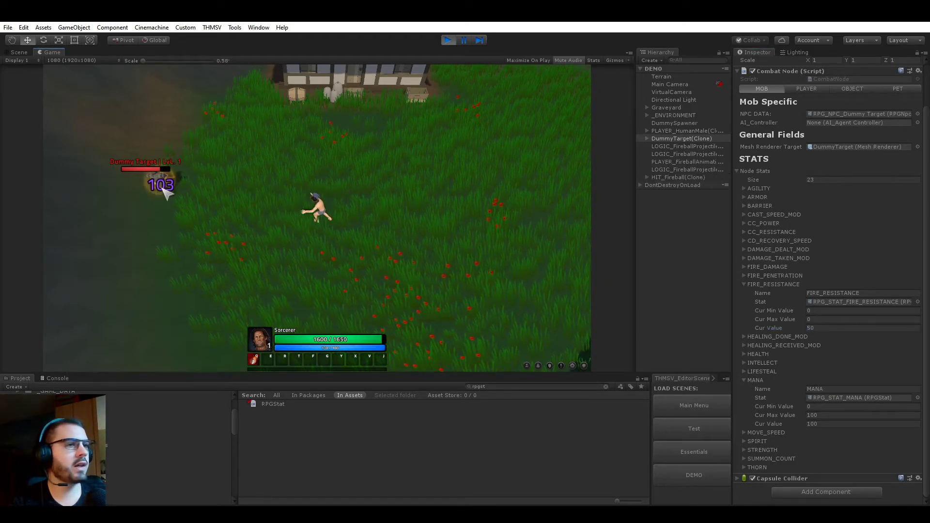
key("q")
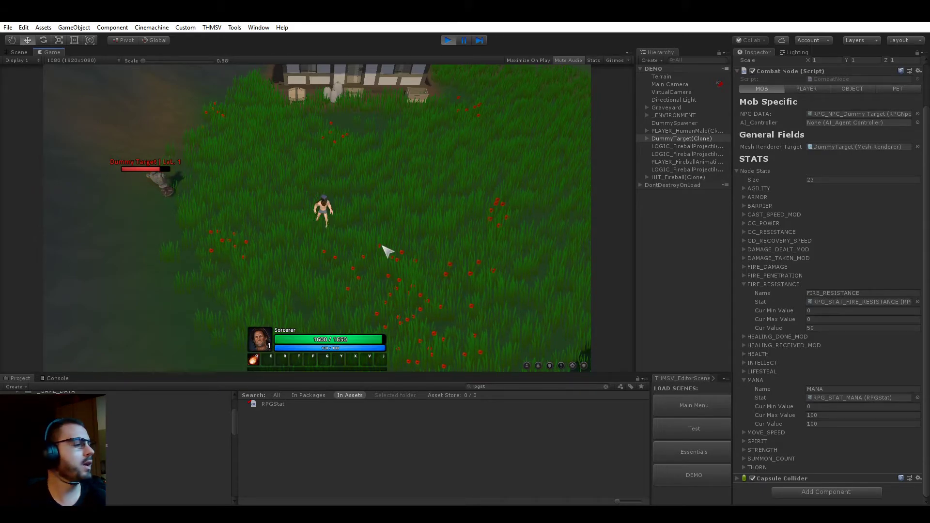
Set the player's FIRE_PENETRATION current value to 50 and cast four Fireballs at the dummy
left_click(675, 132)
scroll(781, 227, "down", 3)
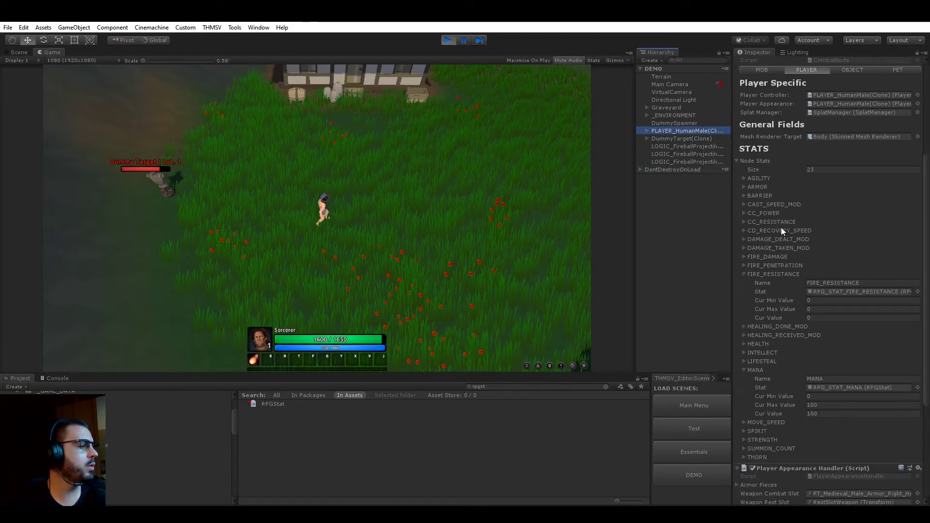
left_click(778, 265)
left_click(834, 309)
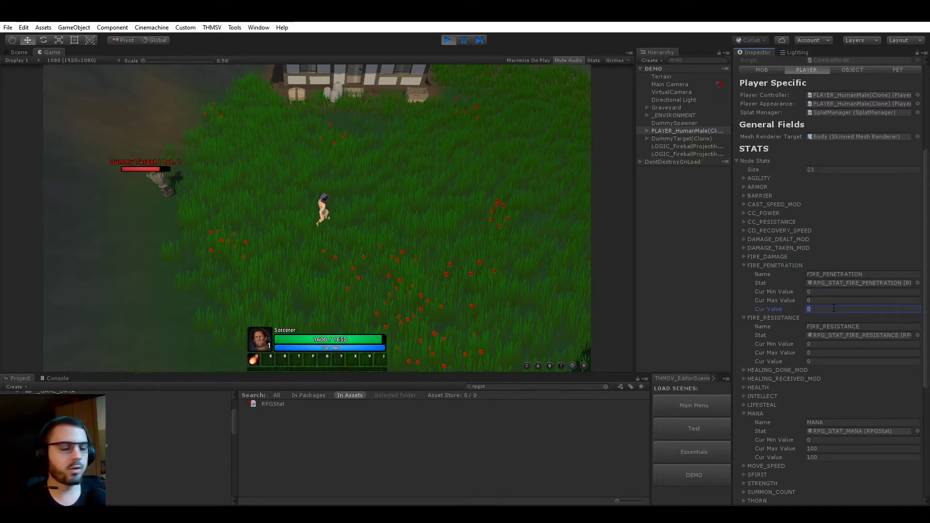
type("50")
left_click(187, 201)
key("q")
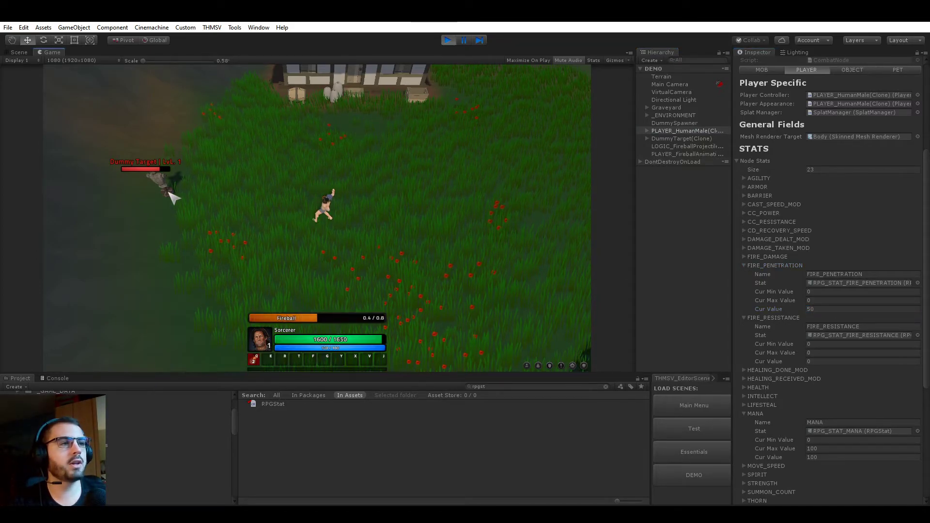
key("q")
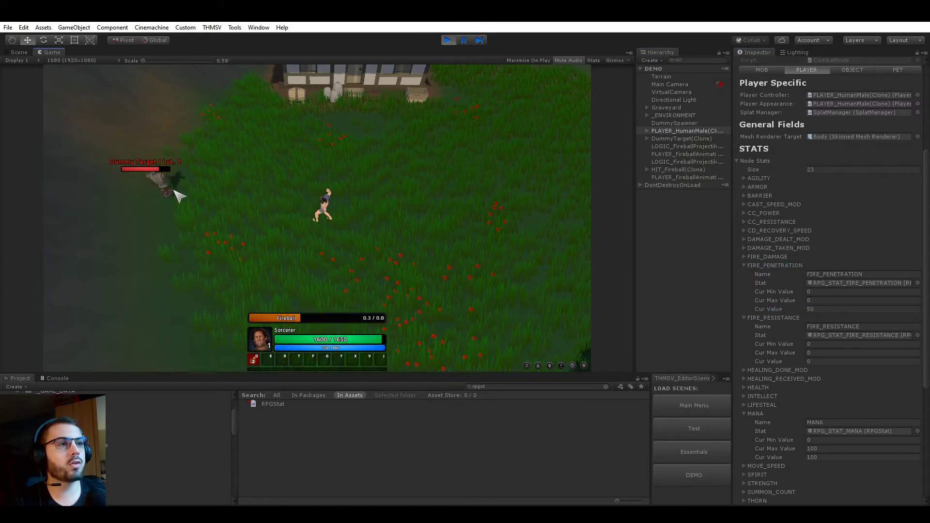
key("q")
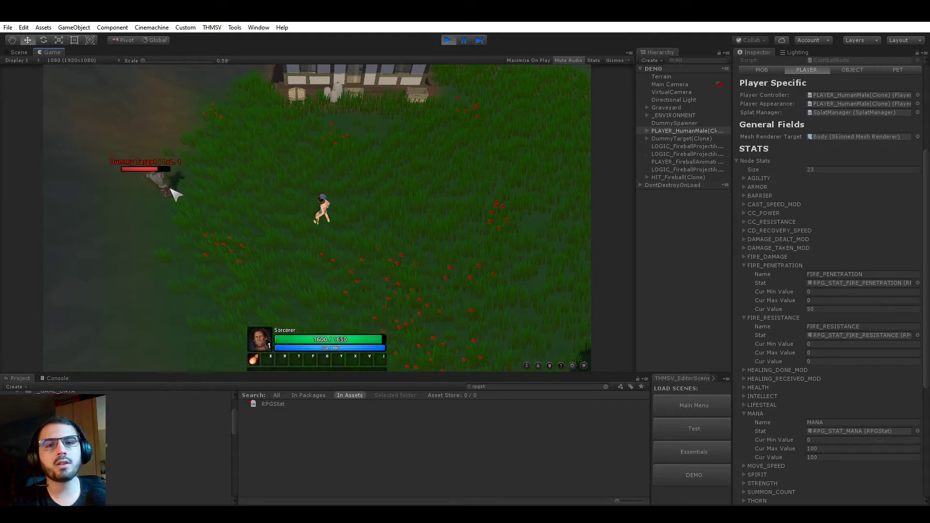
key("q")
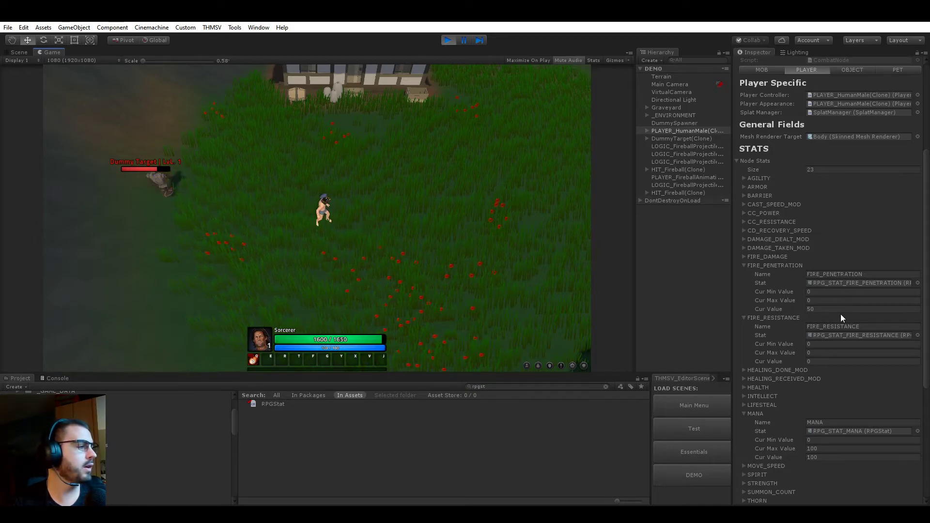
Lower FIRE_PENETRATION to 10, cast Fireballs hitting for 124, and stop playing
left_click(834, 310)
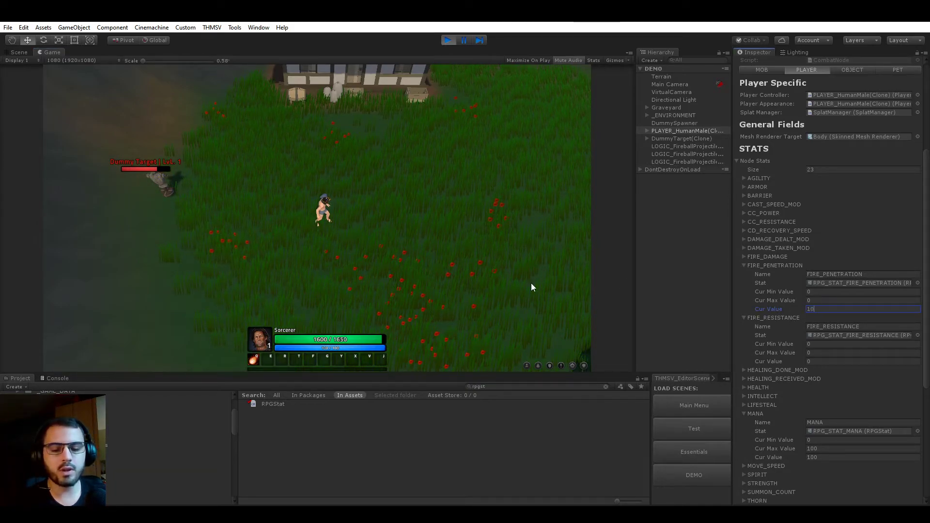
left_click(176, 193)
key("q")
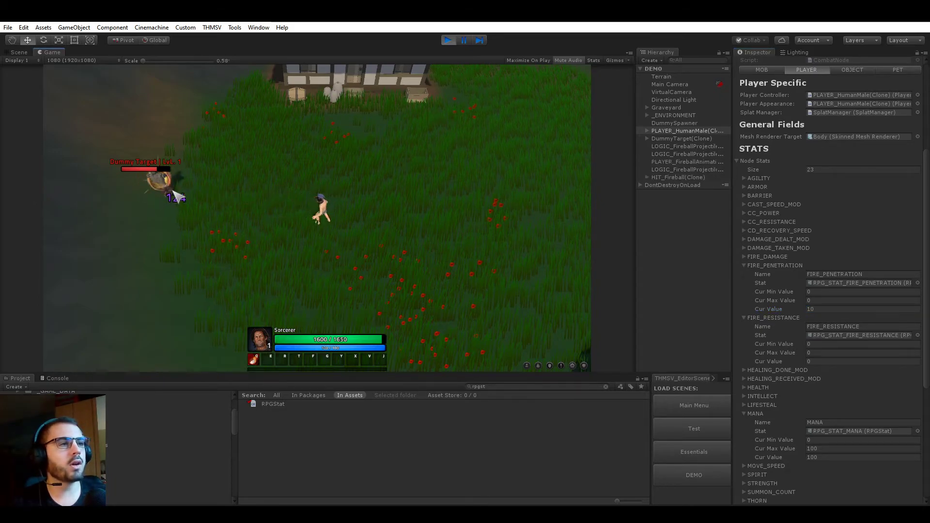
key("q")
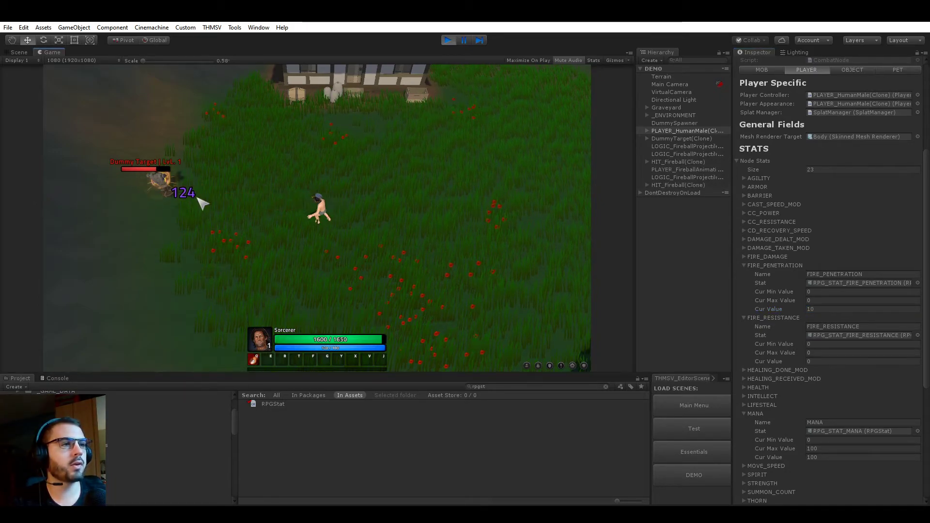
key("q")
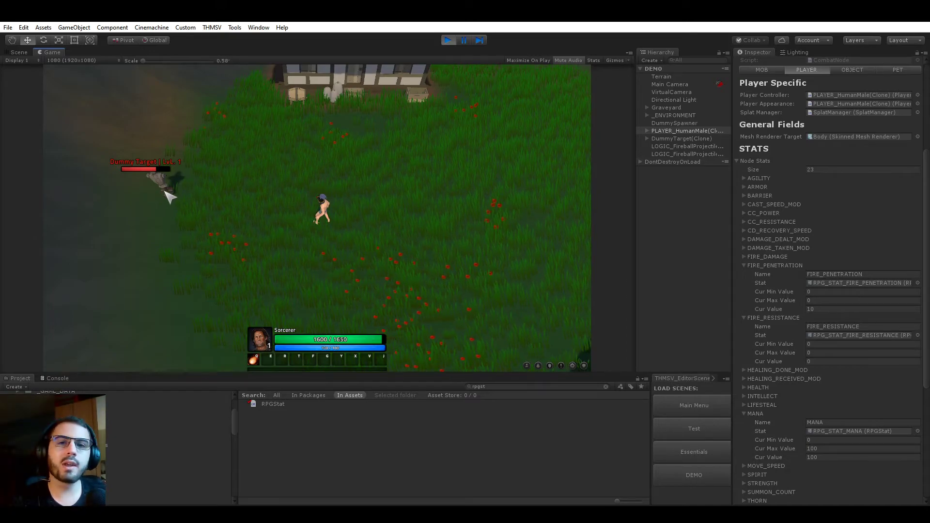
left_click(447, 40)
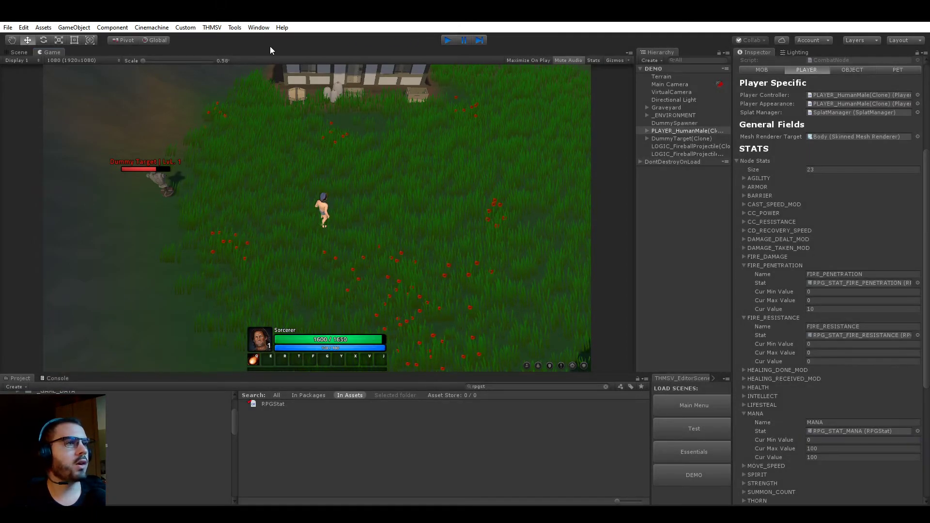
In RPG Builder's combat stats, create a new blank stat and show its Type options
left_click(211, 27)
left_click(226, 39)
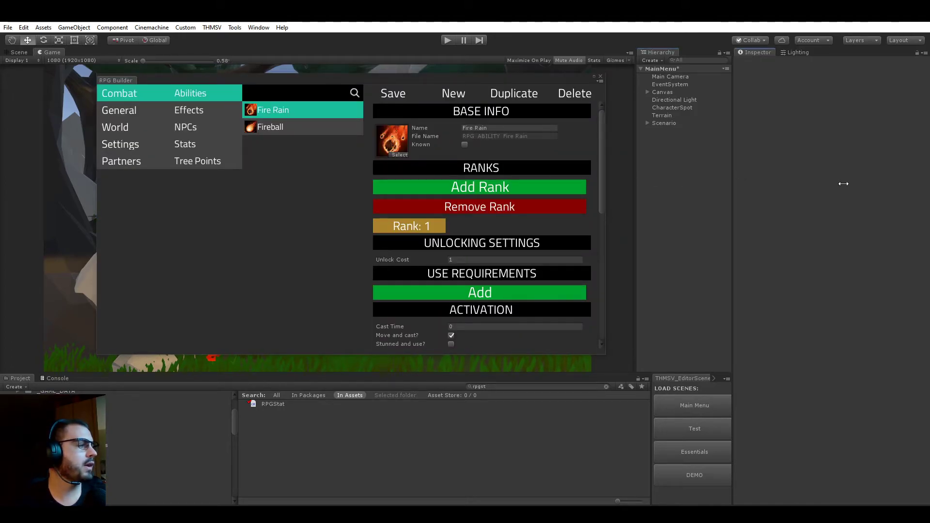
left_click(202, 145)
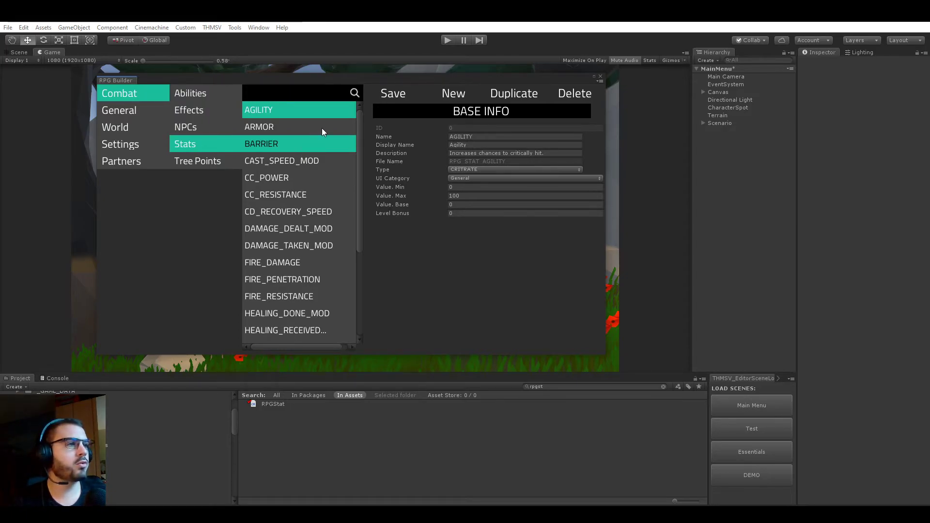
left_click(453, 94)
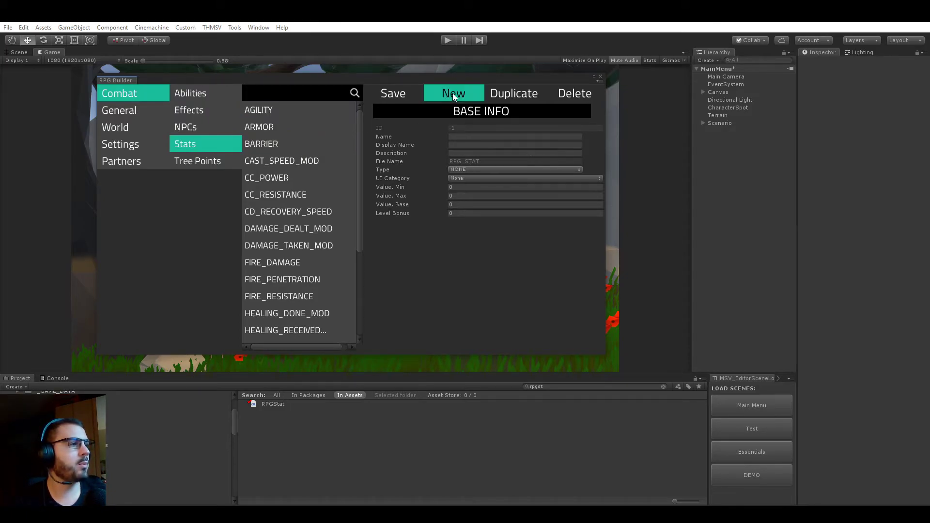
left_click(452, 172)
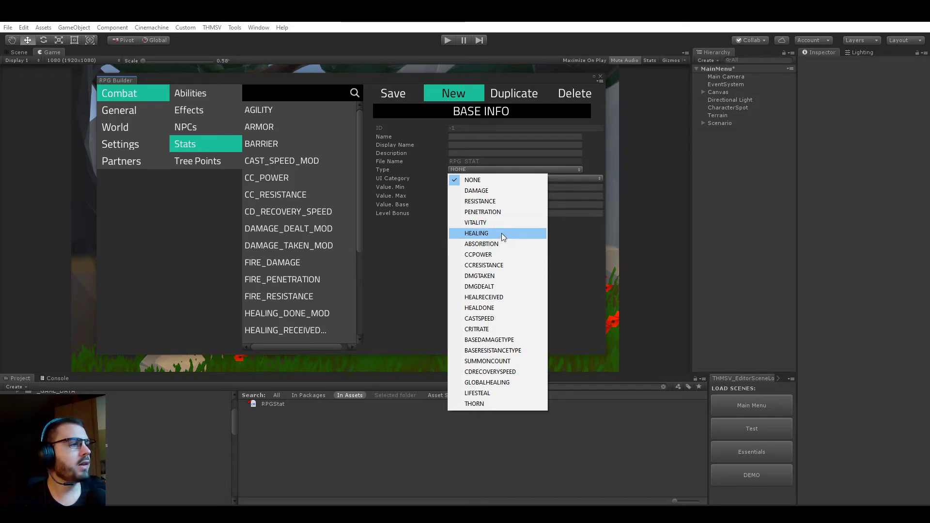
Try the DAMAGE, HEALING and ABSORBTION stat types in turn
left_click(482, 191)
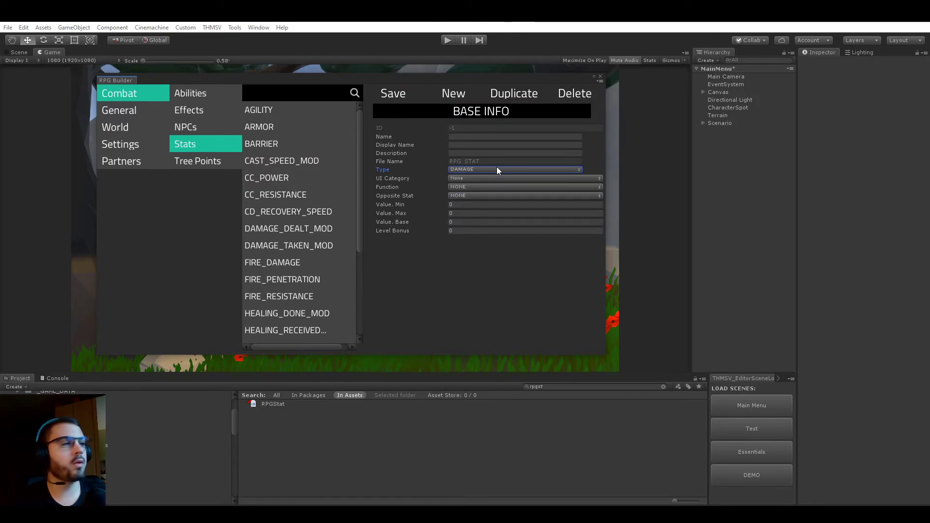
left_click(458, 172)
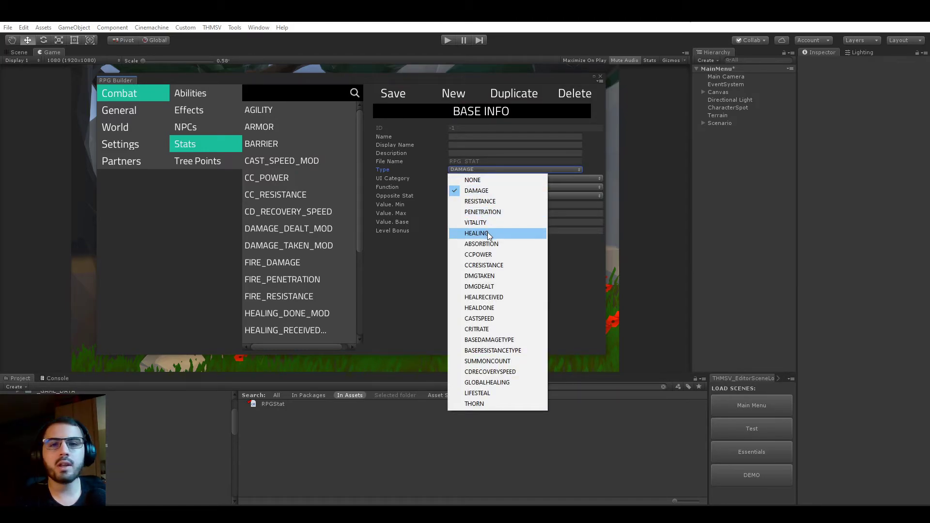
left_click(488, 235)
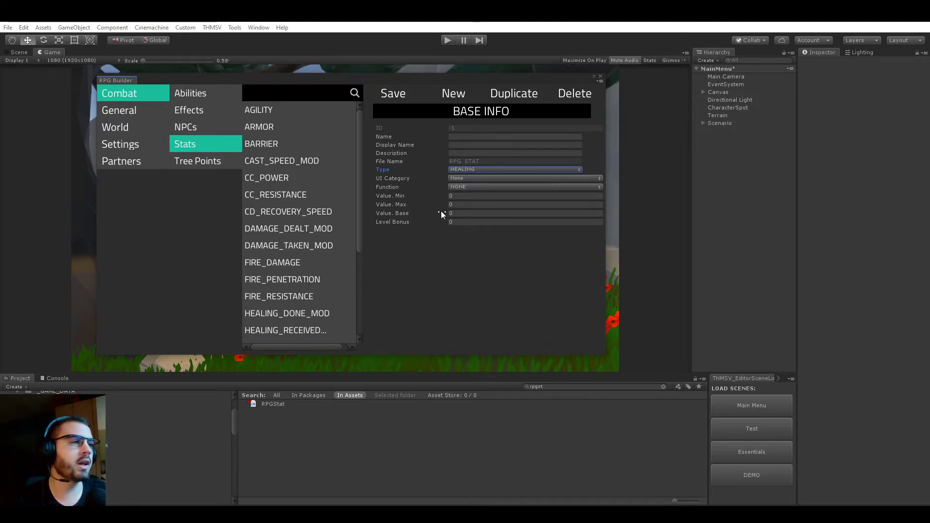
left_click(466, 169)
left_click(514, 244)
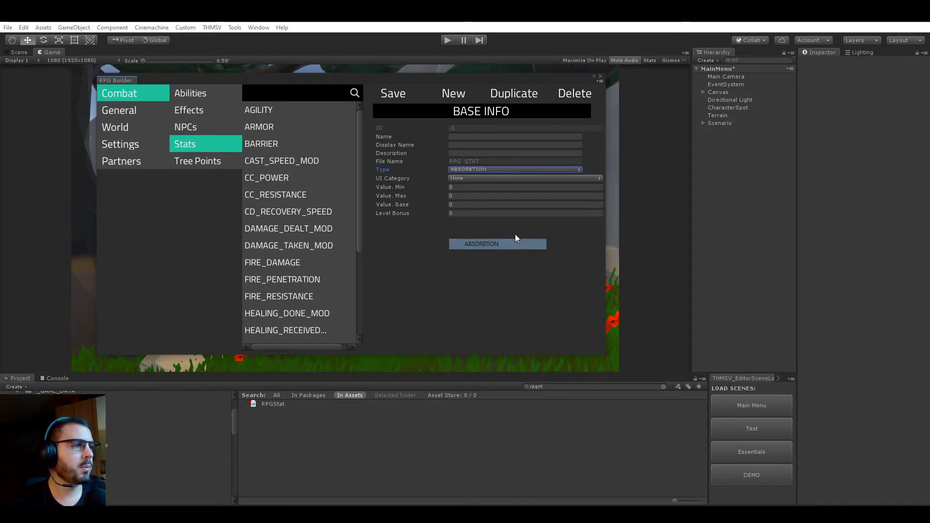
Try CCPOWER, then set the new stat's Type to CCRESISTANCE
left_click(481, 169)
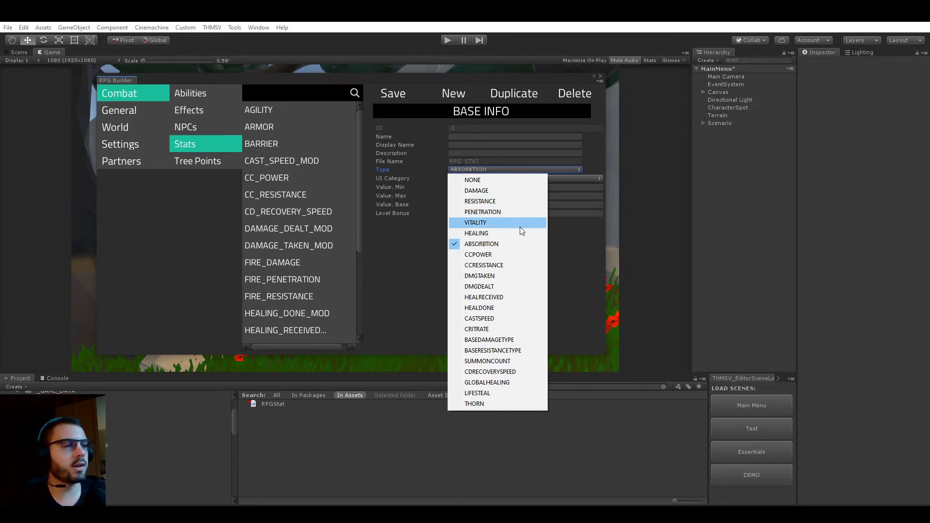
left_click(488, 255)
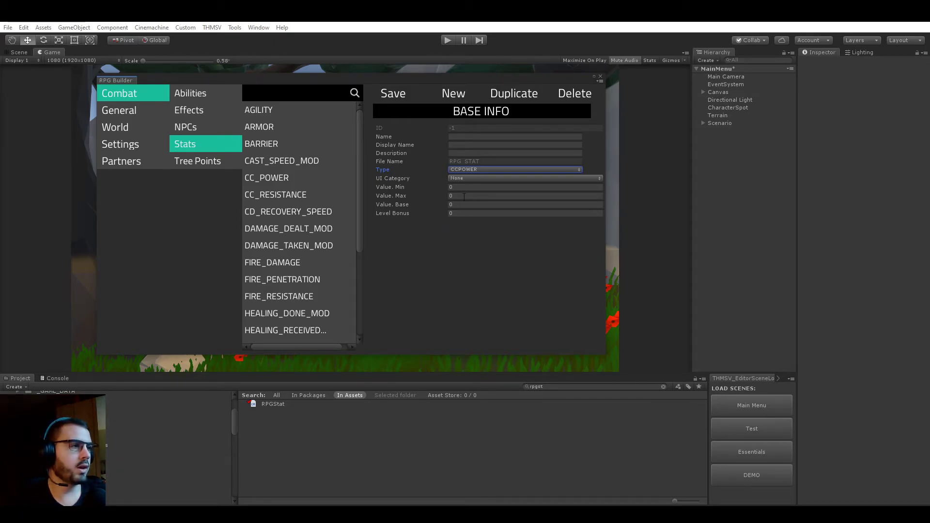
left_click(475, 169)
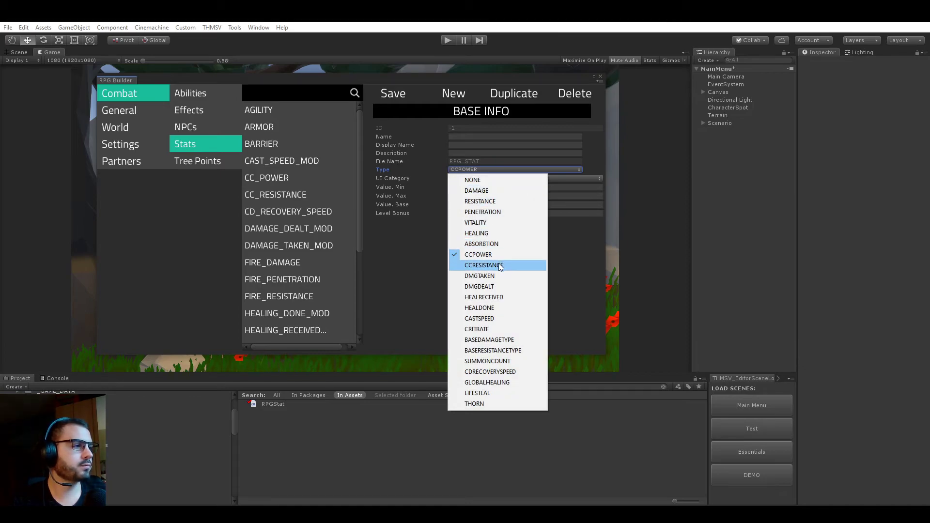
left_click(472, 263)
left_click(470, 171)
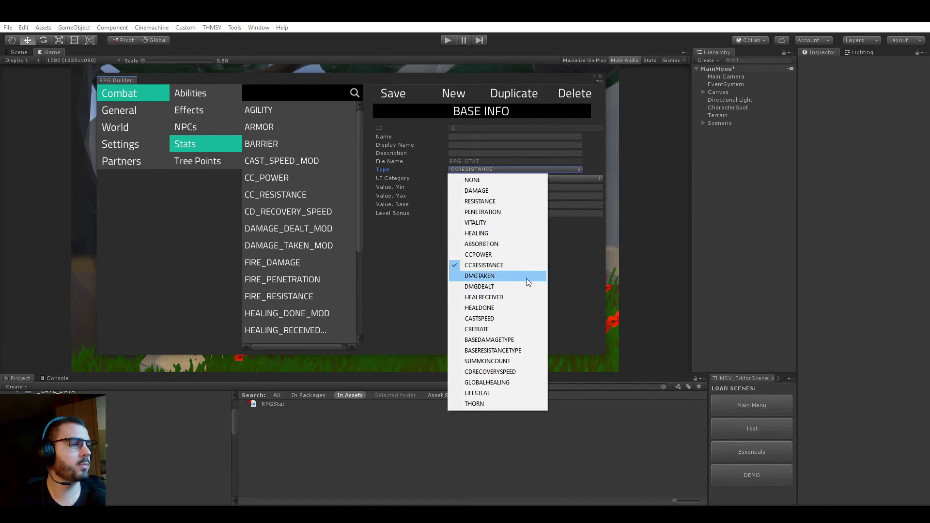
Switch the stat Type to DMGTAKEN, compare it with DMGDEALT, then return to DMGTAKEN
left_click(492, 276)
left_click(474, 171)
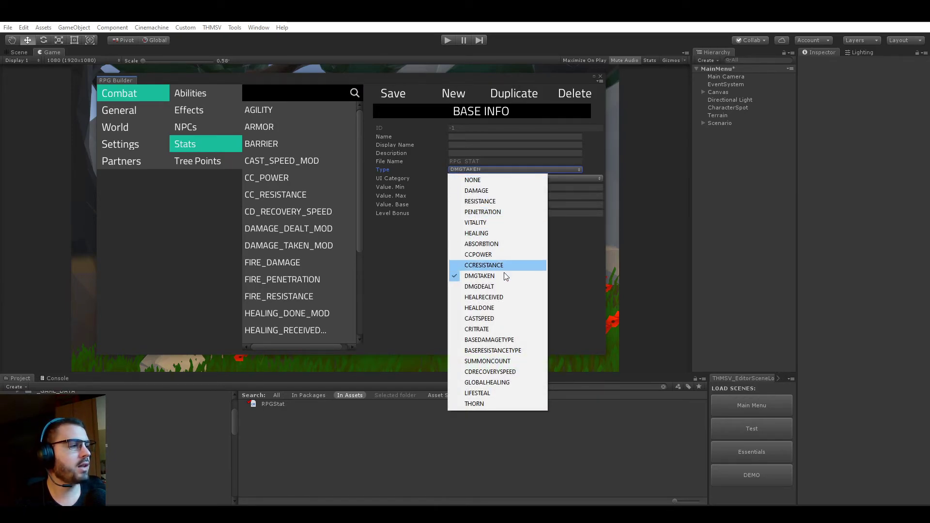
left_click(490, 287)
left_click(478, 169)
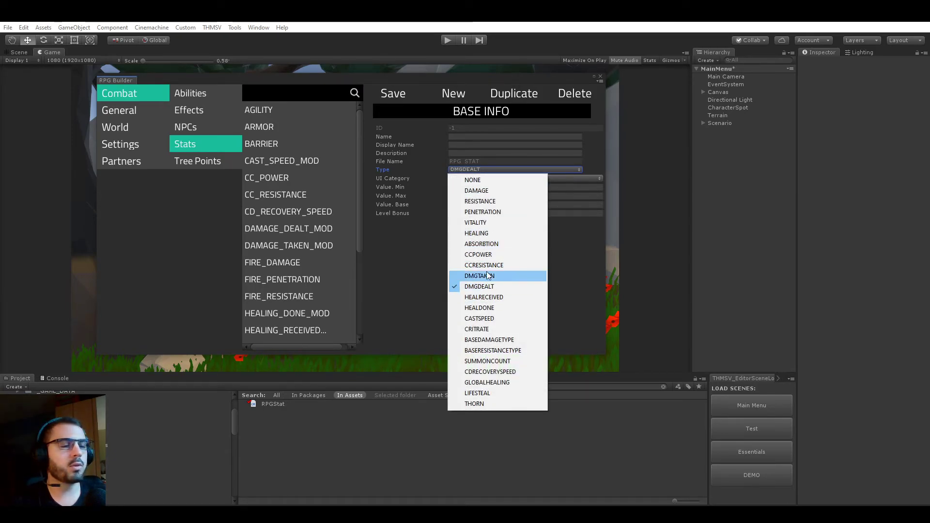
left_click(491, 276)
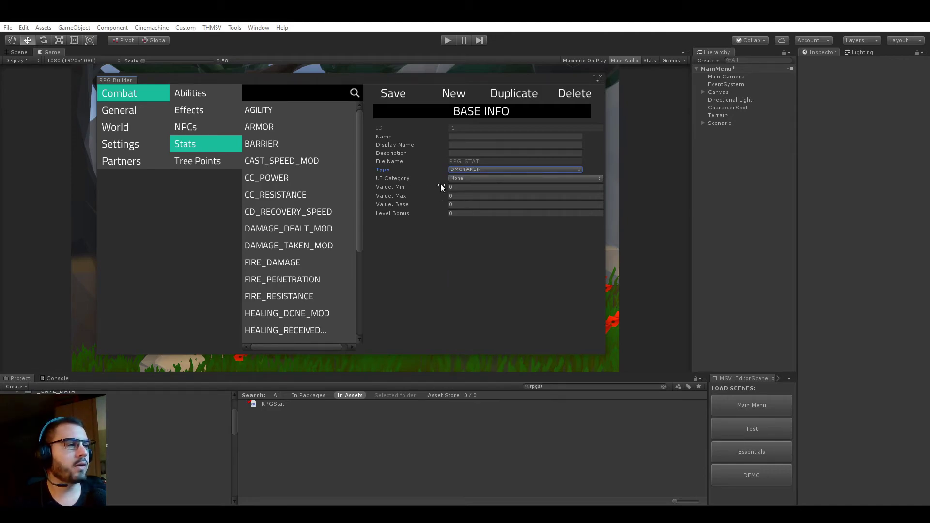
left_click(484, 171)
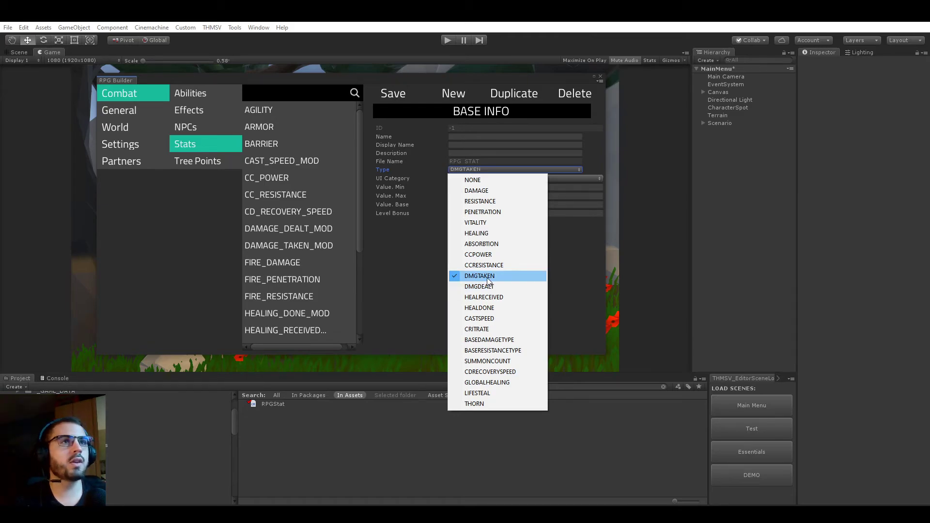
left_click(415, 237)
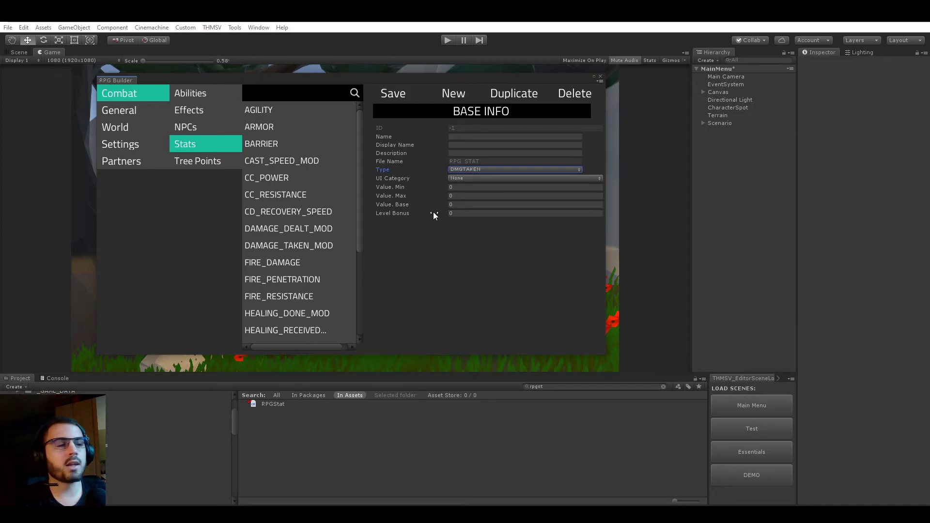
left_click(475, 168)
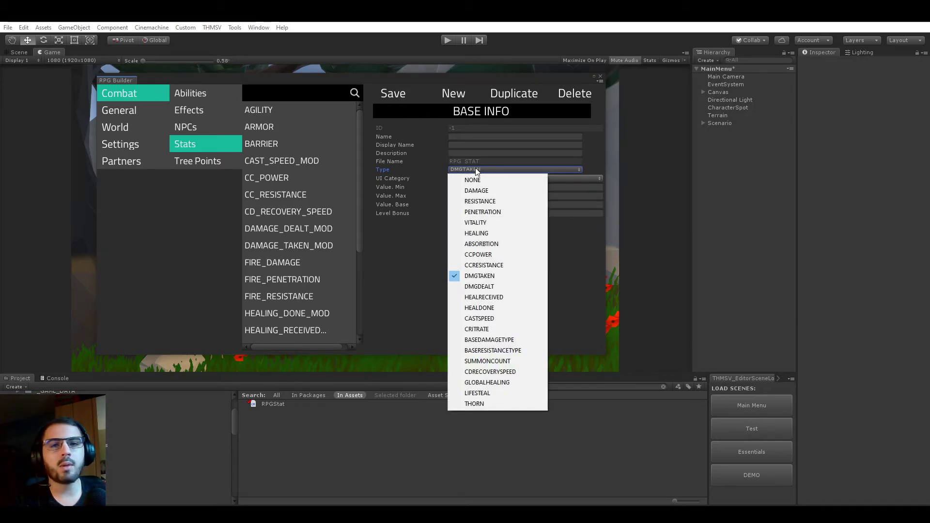
Try the BASEDAMAGETYPE stat type, then switch it to SUMMONCOUNT
left_click(502, 341)
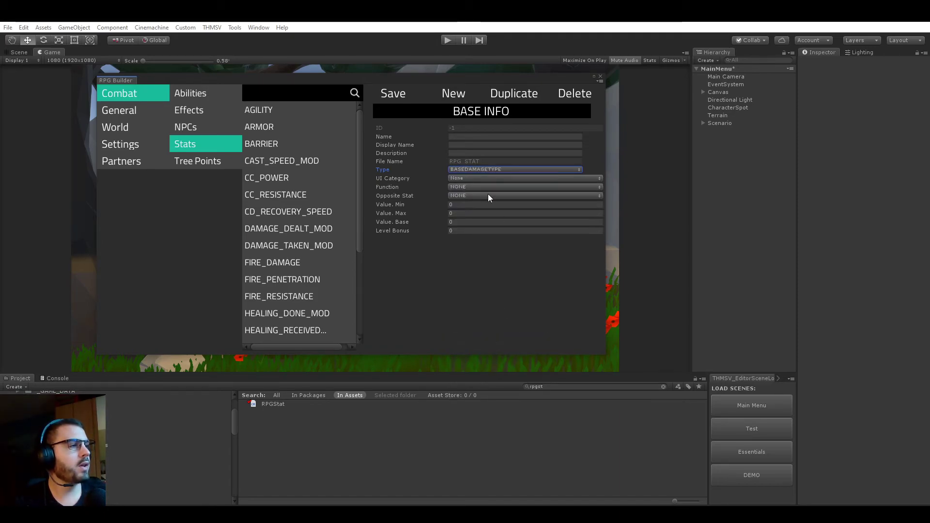
left_click(481, 170)
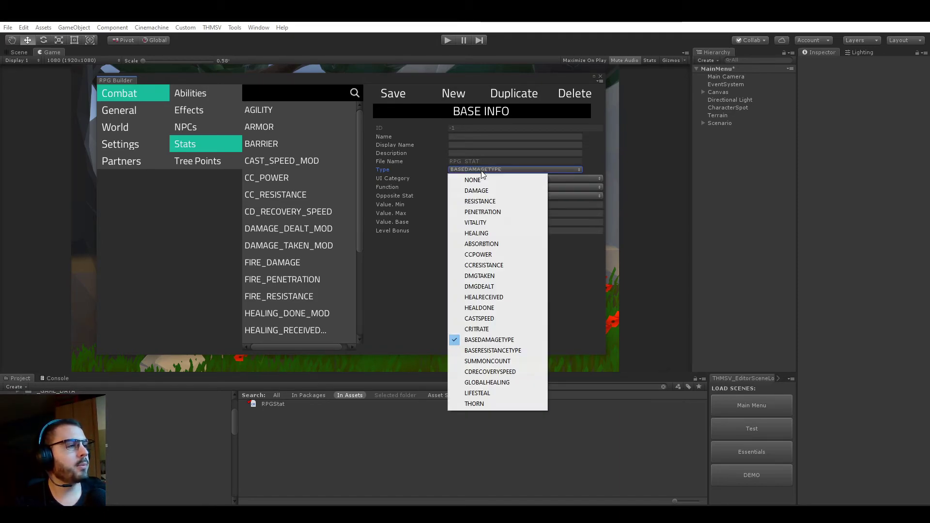
left_click(509, 361)
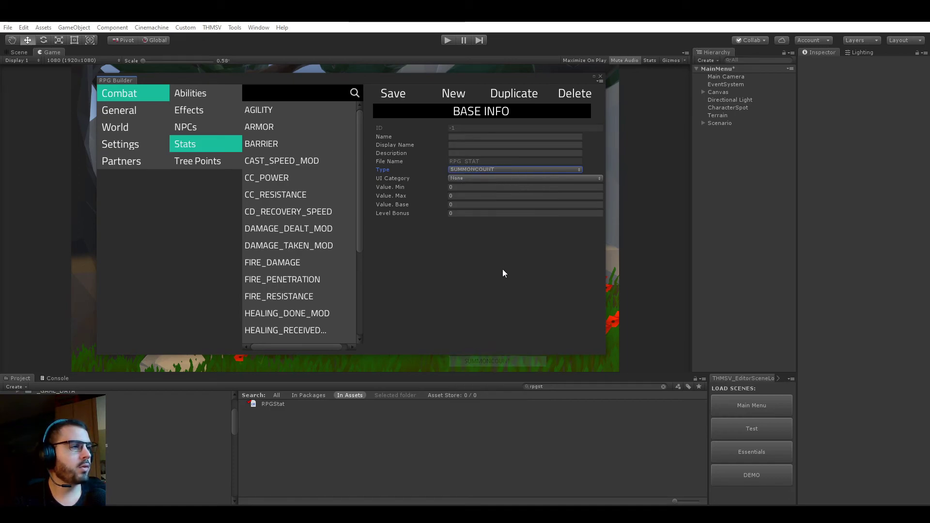
left_click(469, 171)
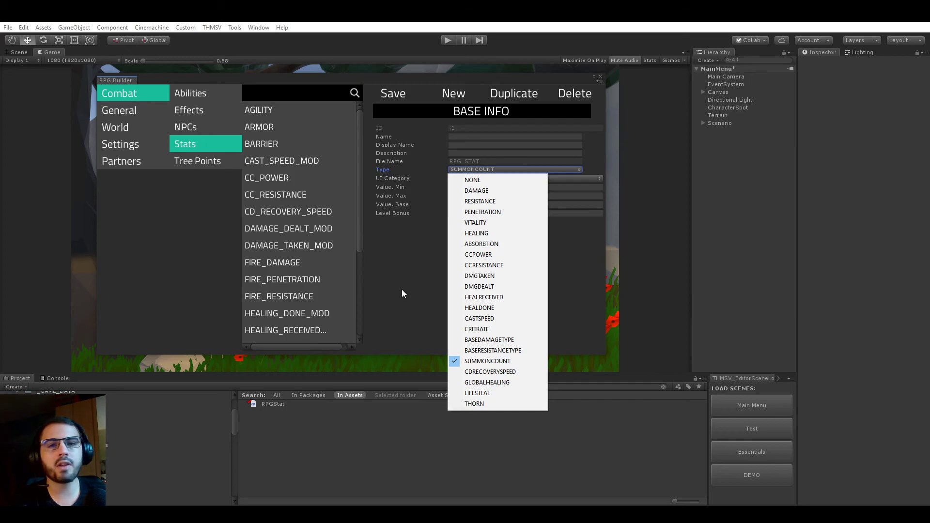
Step the stat Type through GLOBALHEALING and LIFESTEAL to THORN, the last option
left_click(512, 382)
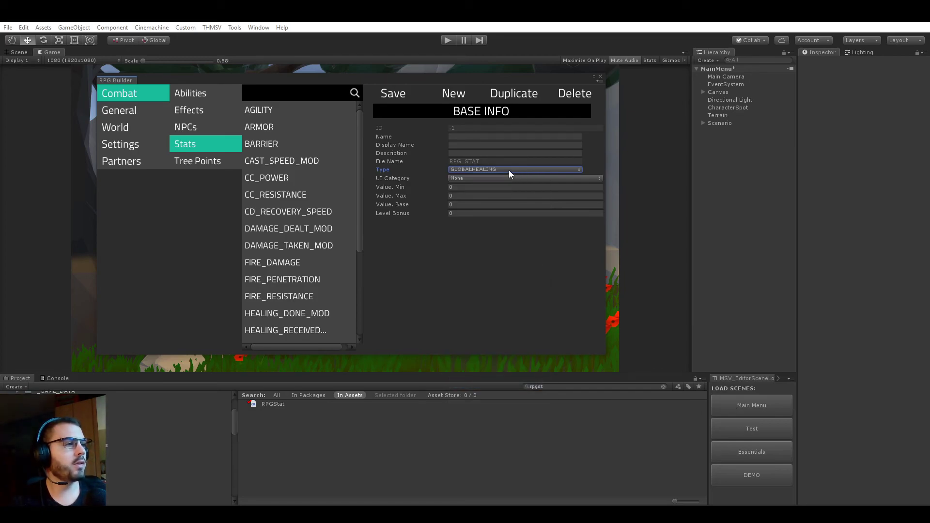
left_click(508, 170)
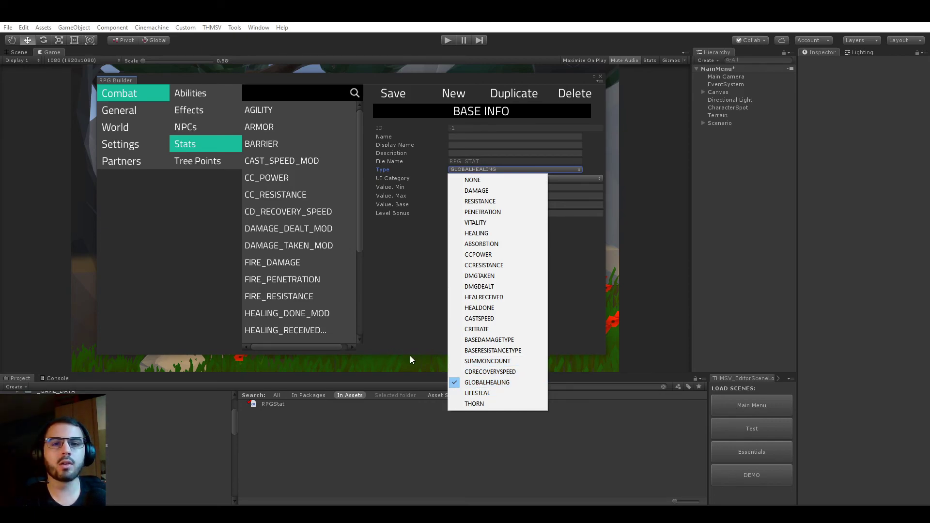
left_click(491, 394)
left_click(476, 168)
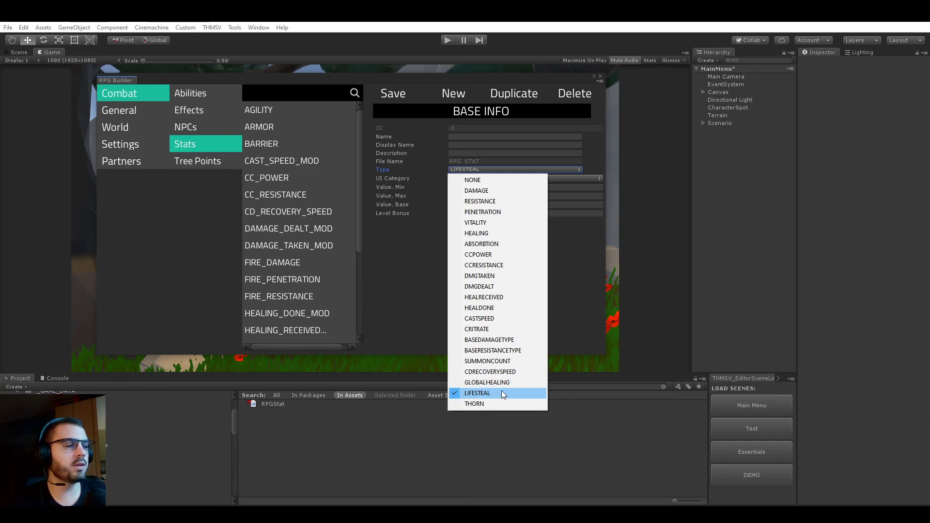
left_click(499, 403)
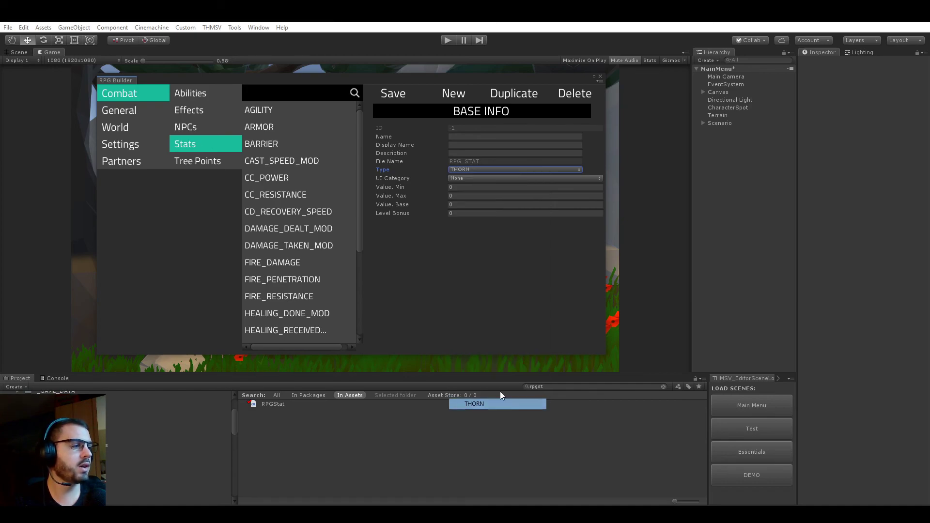
left_click(471, 170)
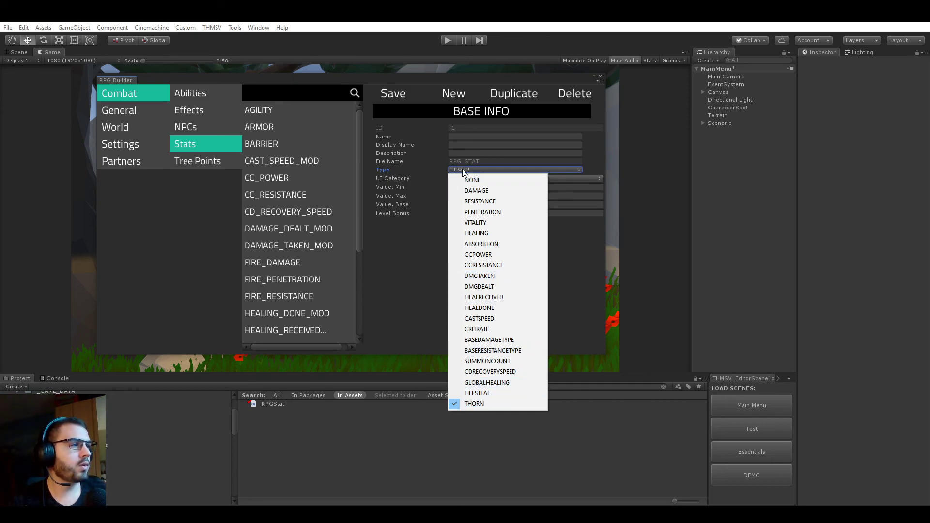
left_click(590, 274)
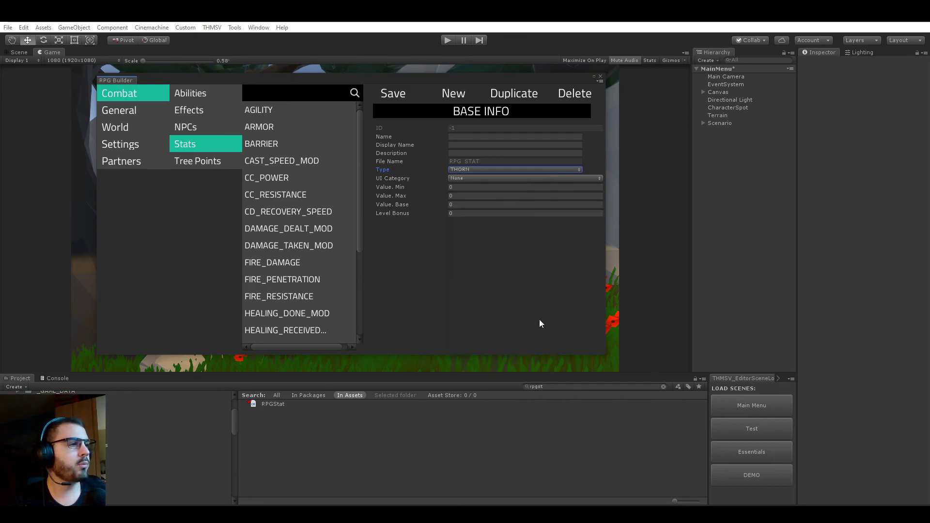
left_click(473, 170)
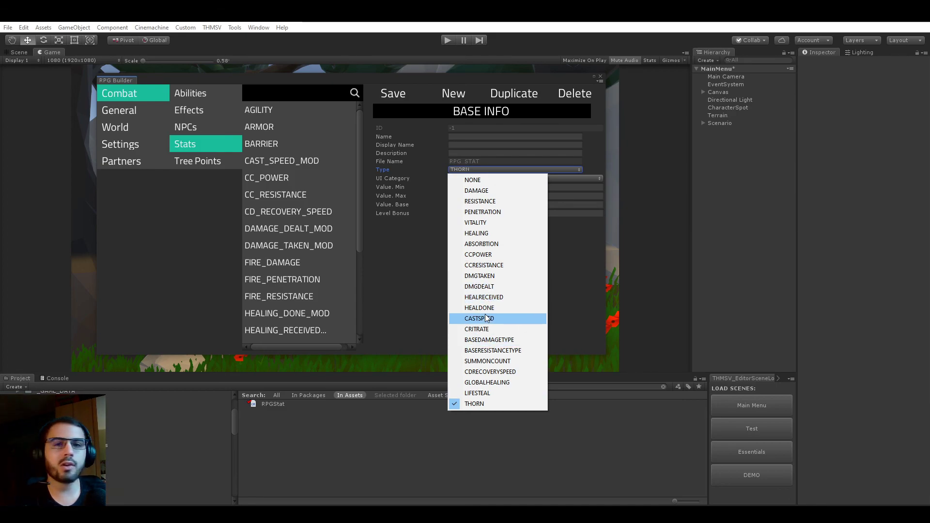
left_click(485, 211)
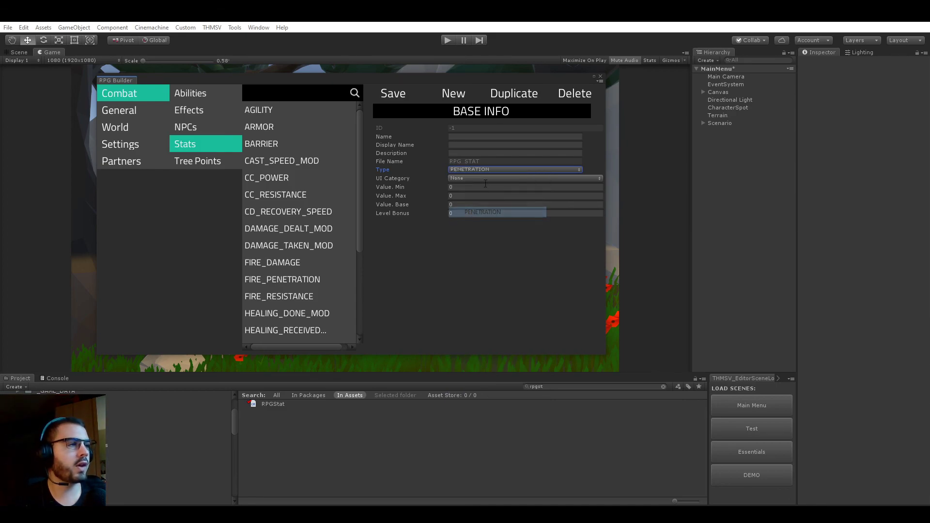
left_click(485, 169)
left_click(489, 350)
left_click(483, 170)
left_click(489, 382)
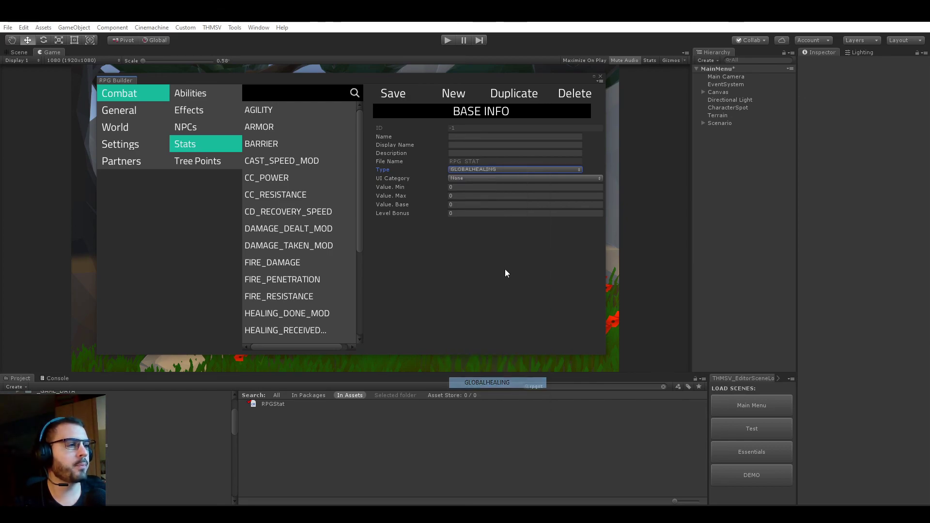
left_click(487, 169)
left_click(482, 222)
left_click(487, 170)
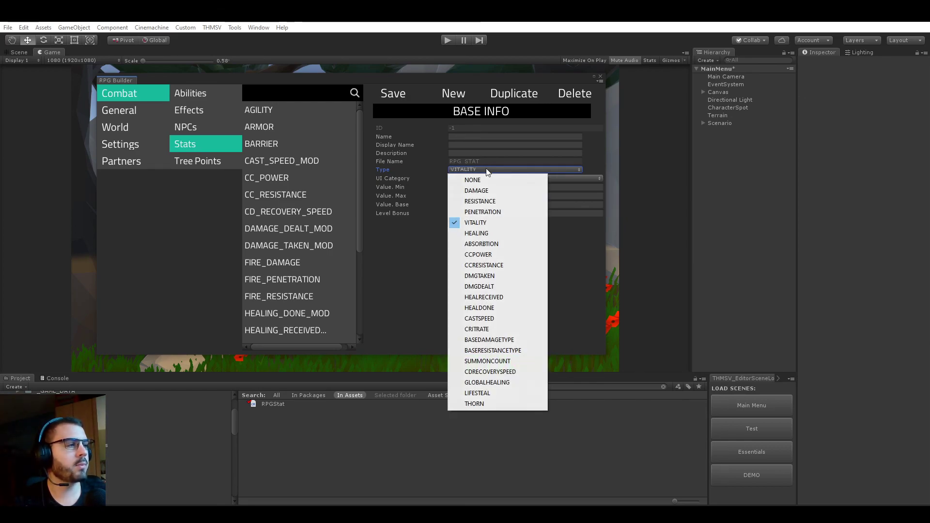
left_click(490, 354)
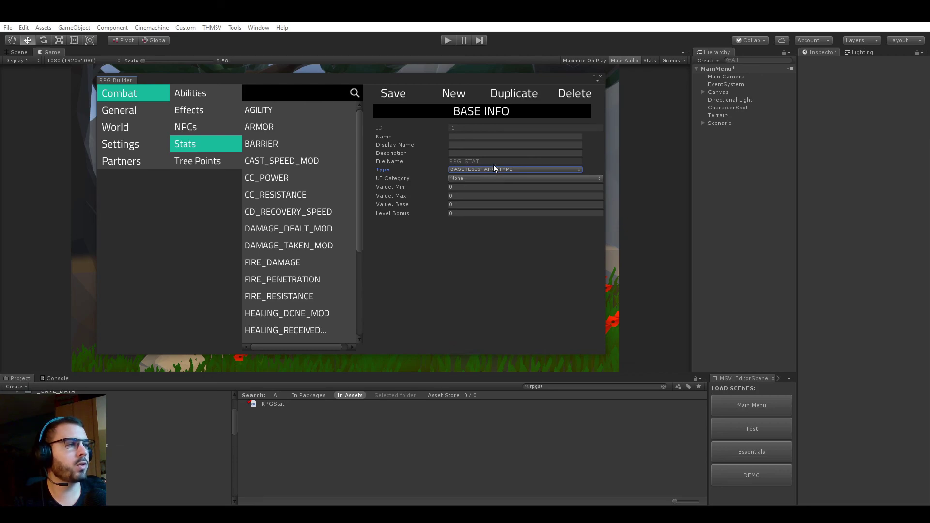
left_click(498, 168)
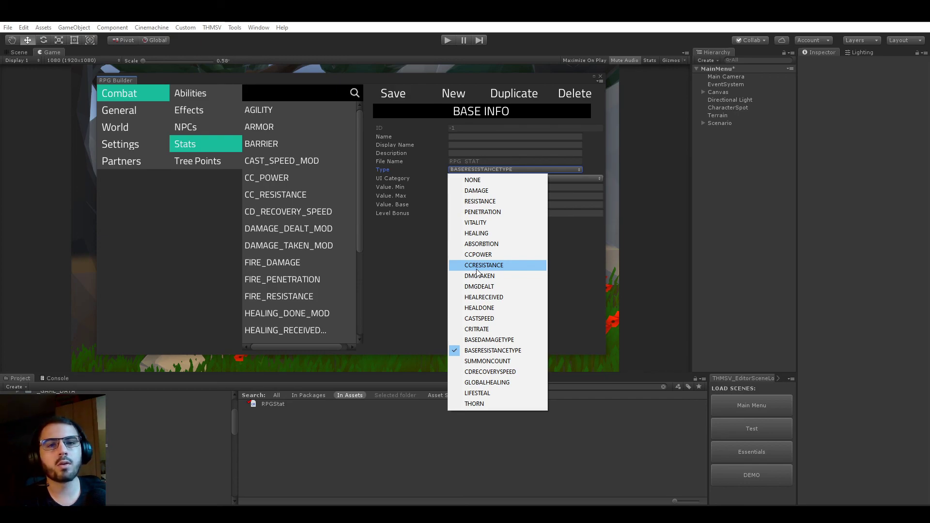
left_click(479, 190)
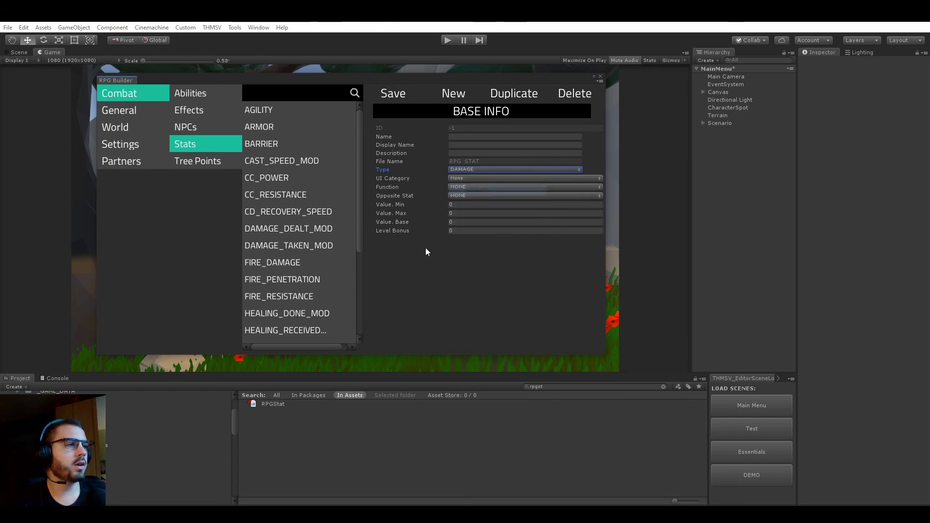
left_click(472, 169)
left_click(518, 403)
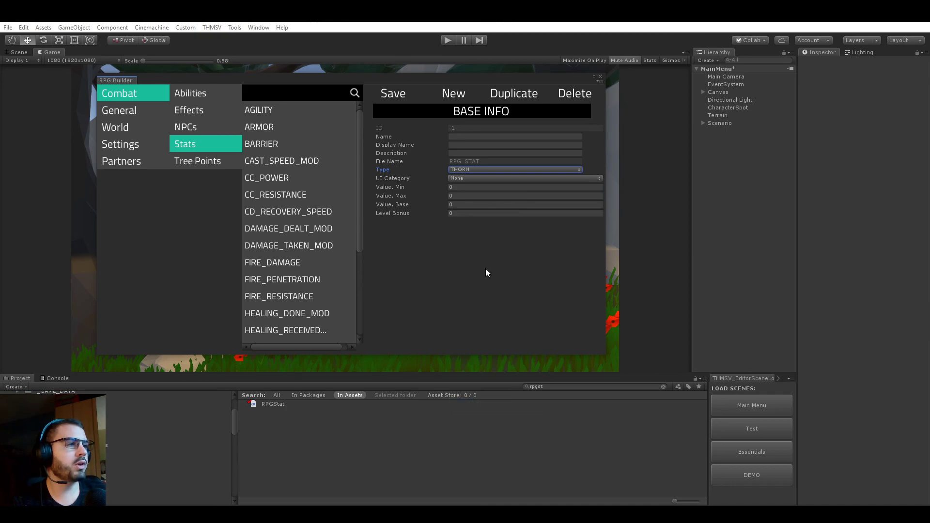